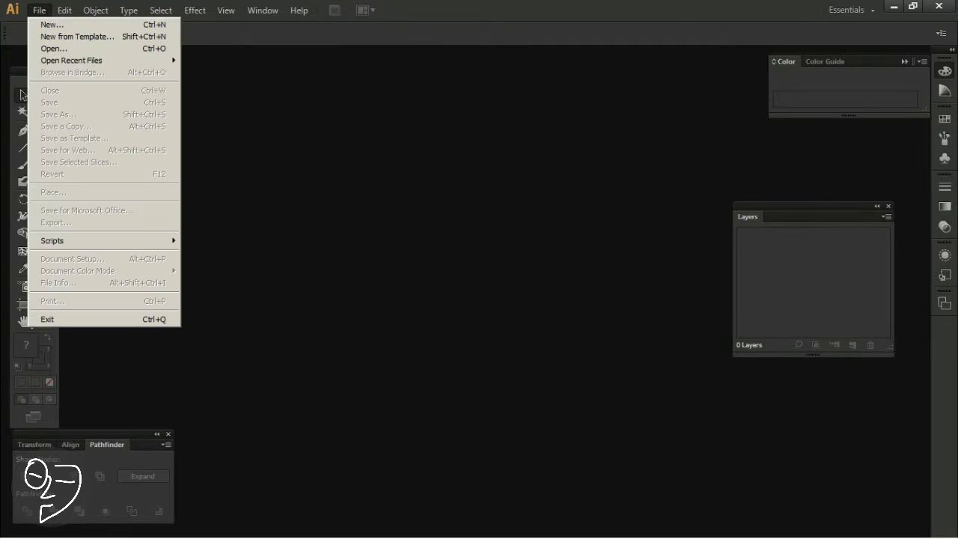
# Step: Place the scanned child's drawing and rotate it about 25° to straighten it
pyautogui.hotkey('shift', 'ctrl', 'p')
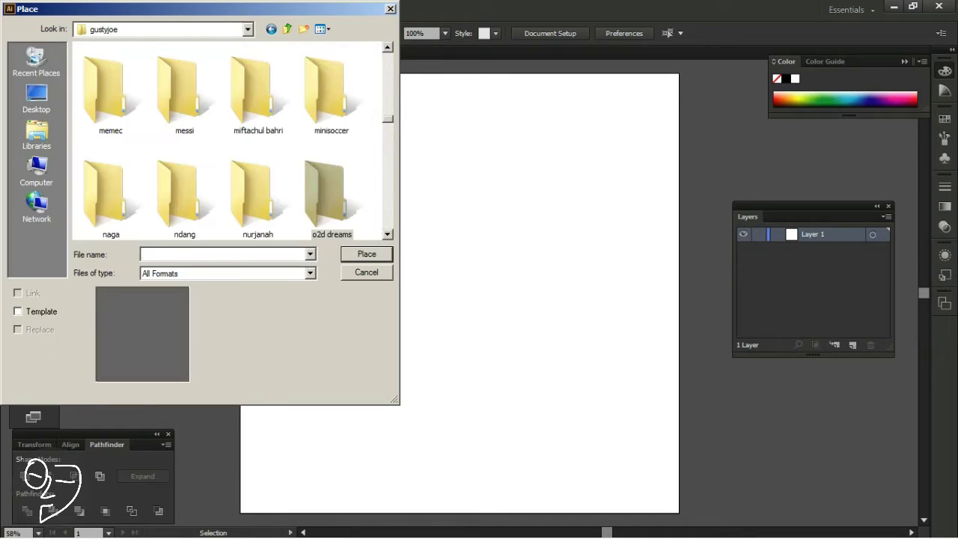
pyautogui.scroll(-2, 238, 140)
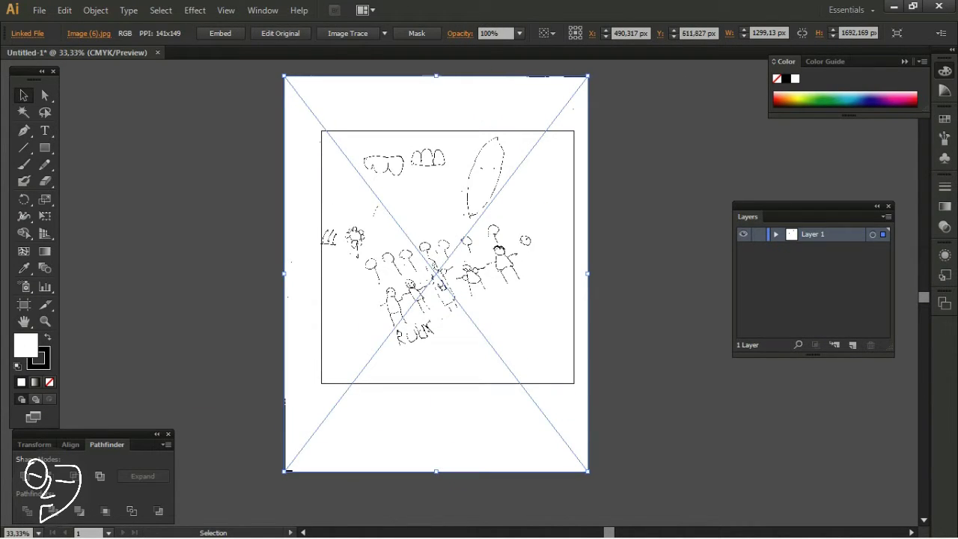
pyautogui.moveTo(598, 72)
pyautogui.mouseDown()
pyautogui.moveTo(700, 173)
pyautogui.moveTo(648, 138)
pyautogui.mouseUp()
# Step: Fade the drawing to 30% opacity and deselect it
pyautogui.click(519, 33)
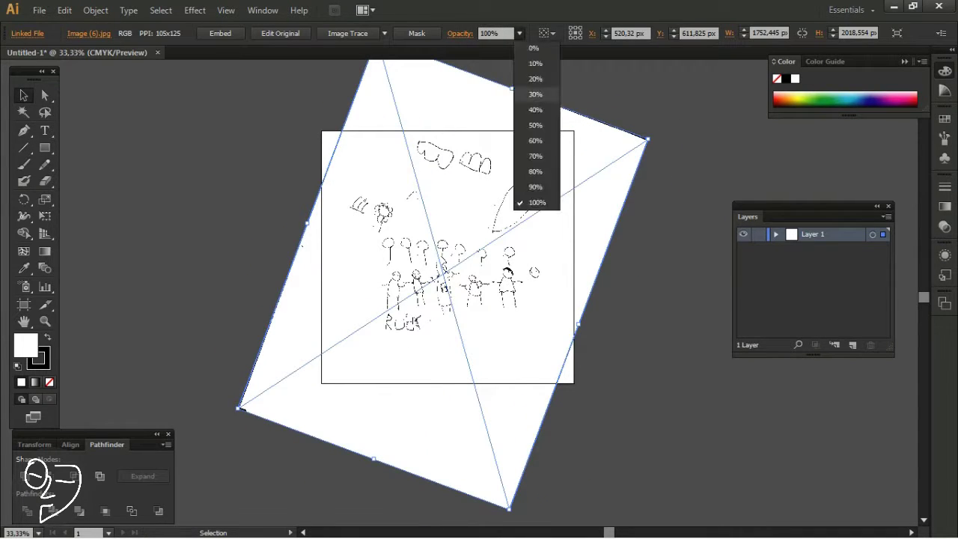
pyautogui.click(535, 94)
pyautogui.hotkey('ctrl', 'shift', 'a')
# Step: Set a stroke-only black outline and trace the first figure's left arm with the Pen
pyautogui.hotkey('ctrl', '+')
pyautogui.hotkey('ctrl', '+')
pyautogui.hotkey('ctrl', '+')
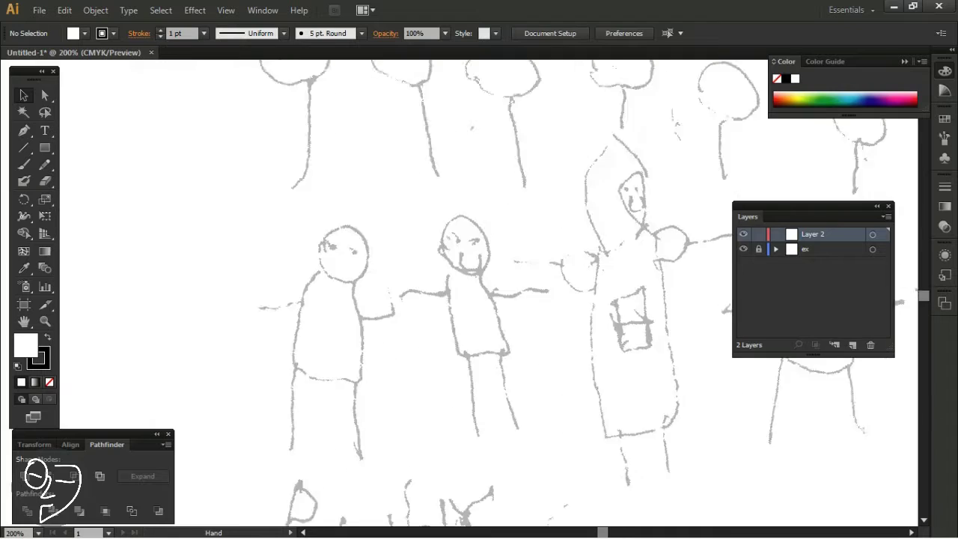
pyautogui.scroll(-3, 479, 299)
pyautogui.doubleClick(35, 356)
pyautogui.press('Escape')
pyautogui.press('x')
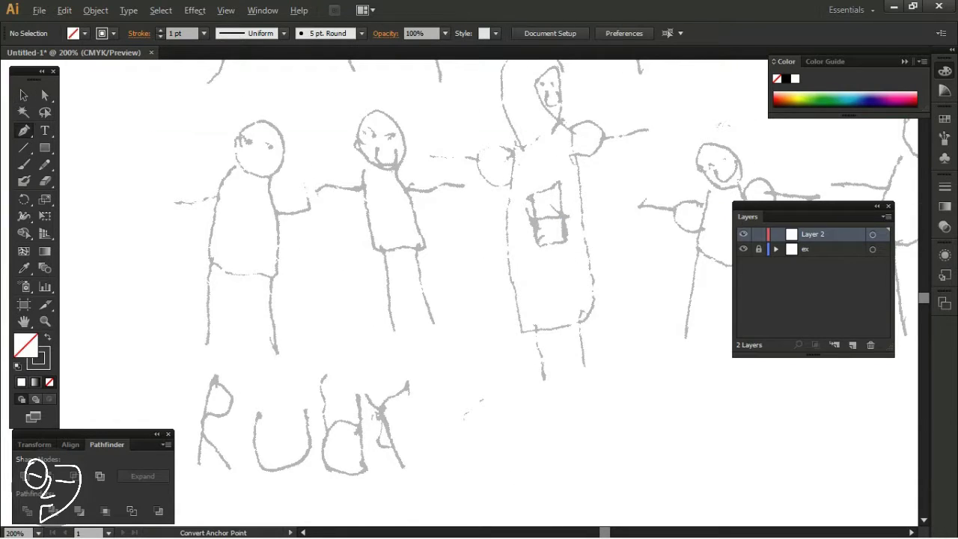
pyautogui.hotkey('ctrl', '+')
pyautogui.moveTo(196, 218); pyautogui.dragTo(212, 214)
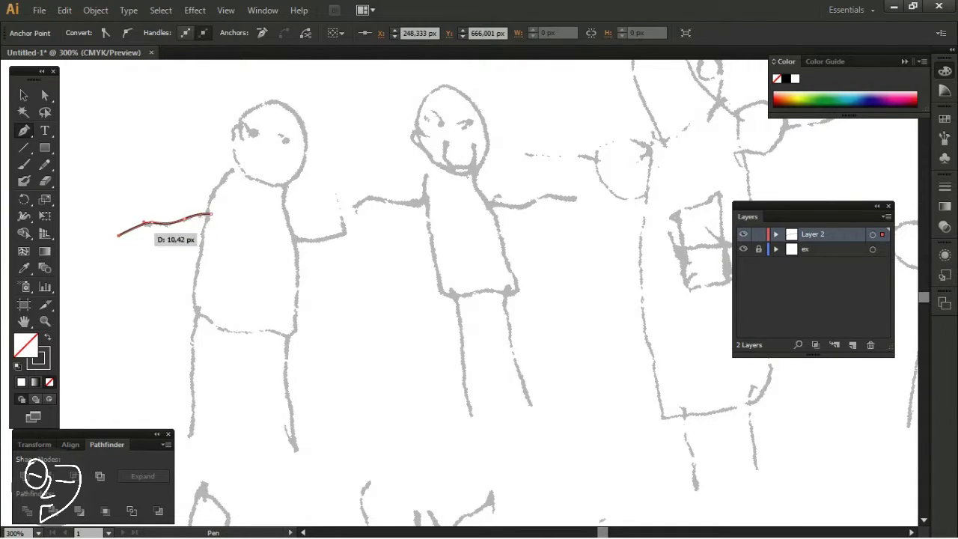
pyautogui.hotkey('ctrl', '+')
pyautogui.hotkey('ctrl', '+')
pyautogui.moveTo(118, 235); pyautogui.dragTo(122, 239)
pyautogui.moveTo(236, 219); pyautogui.dragTo(235, 219)
pyautogui.click(285, 216)
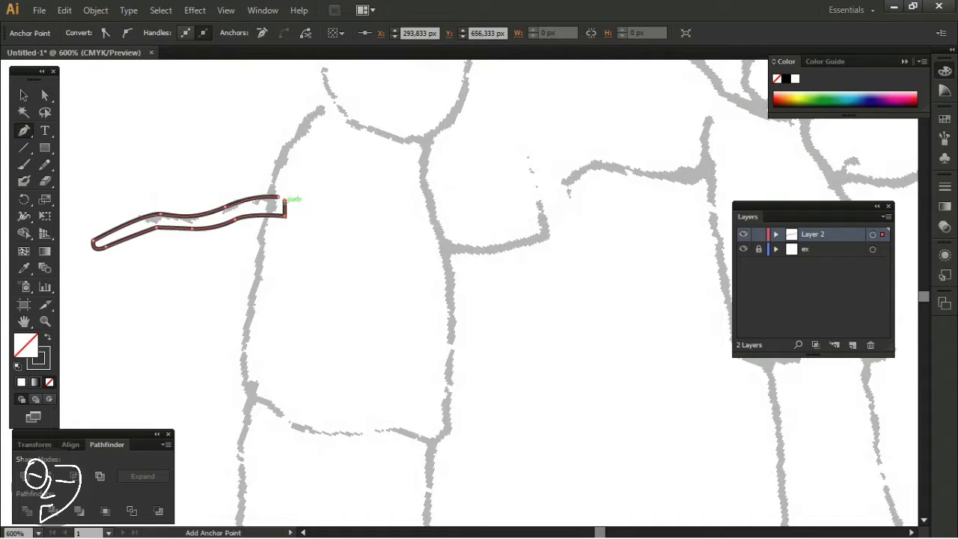
# Step: Trace the first figure's right arm outline
pyautogui.click(196, 228)
pyautogui.moveTo(413, 236); pyautogui.dragTo(449, 224)
pyautogui.moveTo(537, 238); pyautogui.dragTo(538, 218)
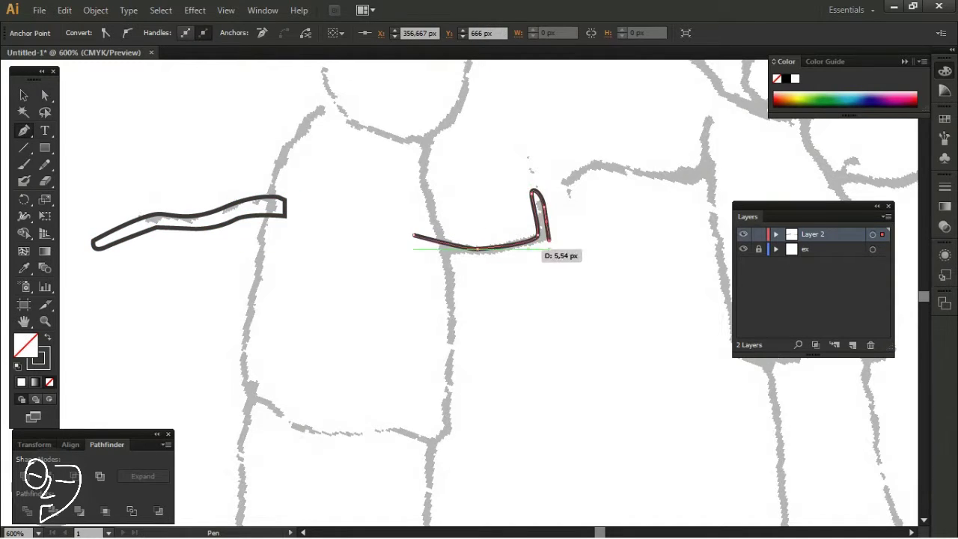
pyautogui.click(414, 235)
# Step: Trace the first figure's left and right leg outlines
pyautogui.hotkey('ctrl', '-')
pyautogui.moveTo(322, 315); pyautogui.dragTo(376, 222)
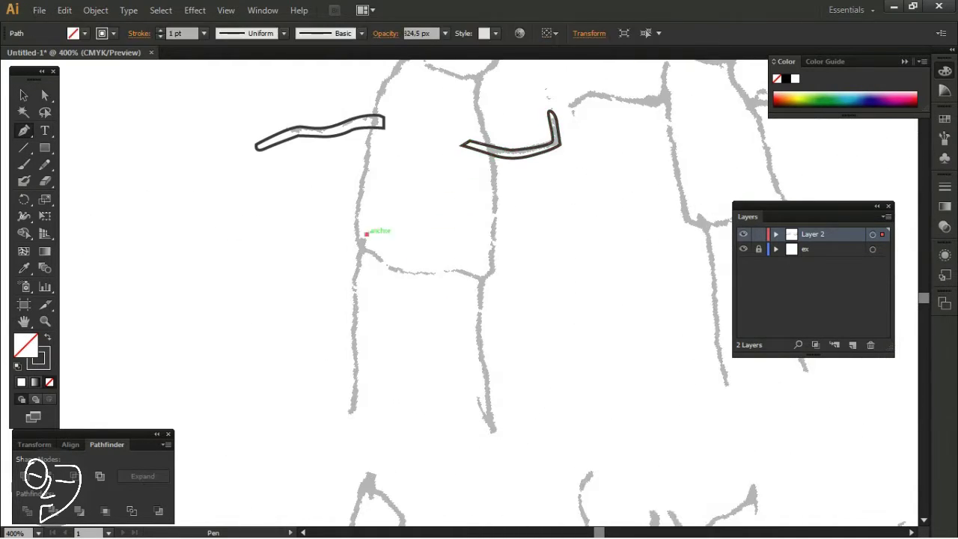
pyautogui.click(366, 236)
pyautogui.moveTo(353, 313); pyautogui.dragTo(352, 364)
pyautogui.click(362, 272)
pyautogui.click(367, 237)
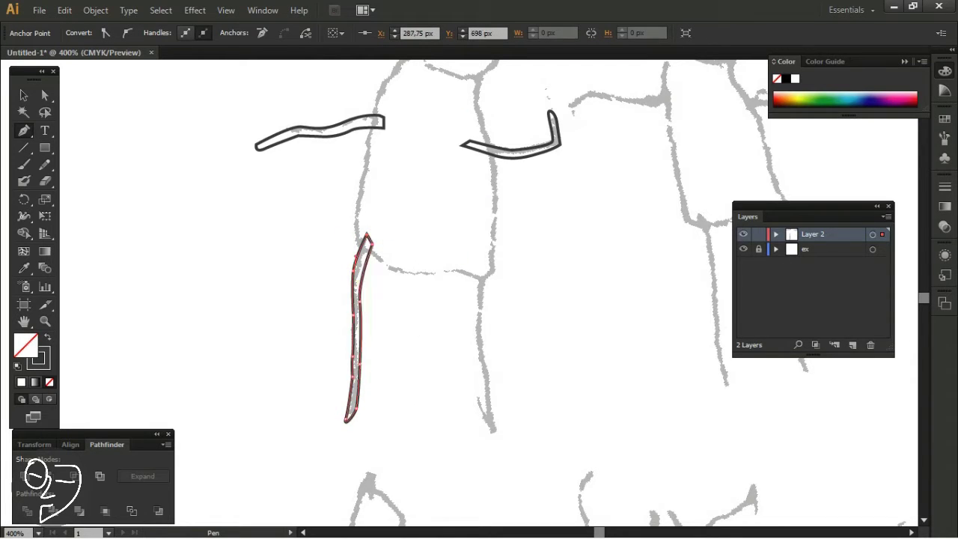
pyautogui.click(483, 264)
pyautogui.moveTo(482, 340); pyautogui.dragTo(490, 410)
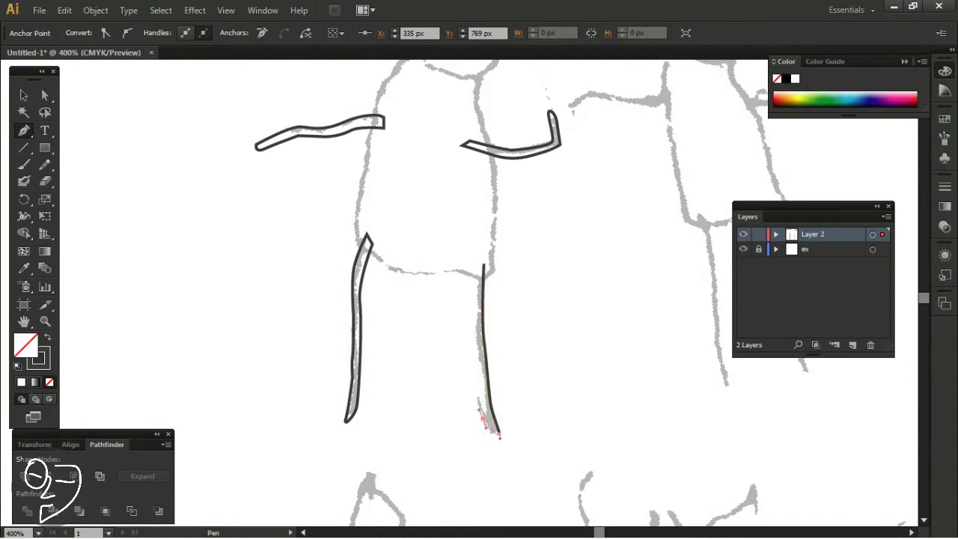
pyautogui.click(483, 264)
# Step: Trace the first figure's body outline from shoulder back to start
pyautogui.scroll(2, 483, 264)
pyautogui.moveTo(415, 117); pyautogui.dragTo(385, 147)
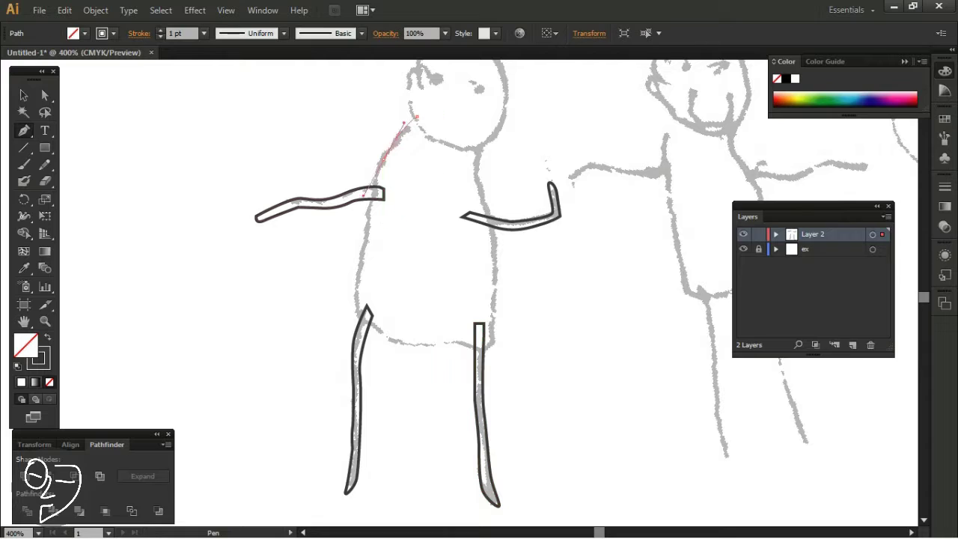
pyautogui.click(364, 241)
pyautogui.click(484, 349)
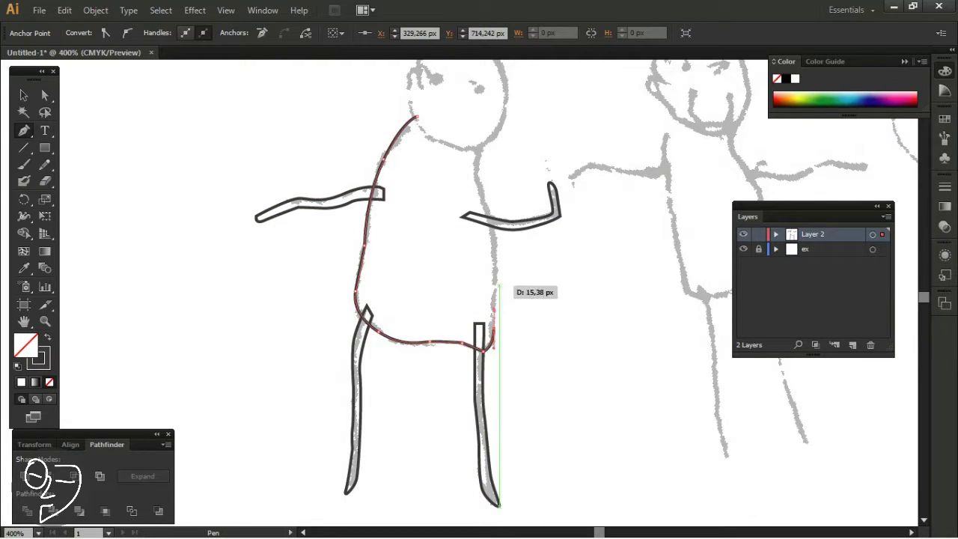
pyautogui.click(494, 284)
pyautogui.click(476, 172)
pyautogui.click(480, 143)
# Step: Trace the closed outline around the first figure's head
pyautogui.moveTo(478, 176); pyautogui.dragTo(407, 288)
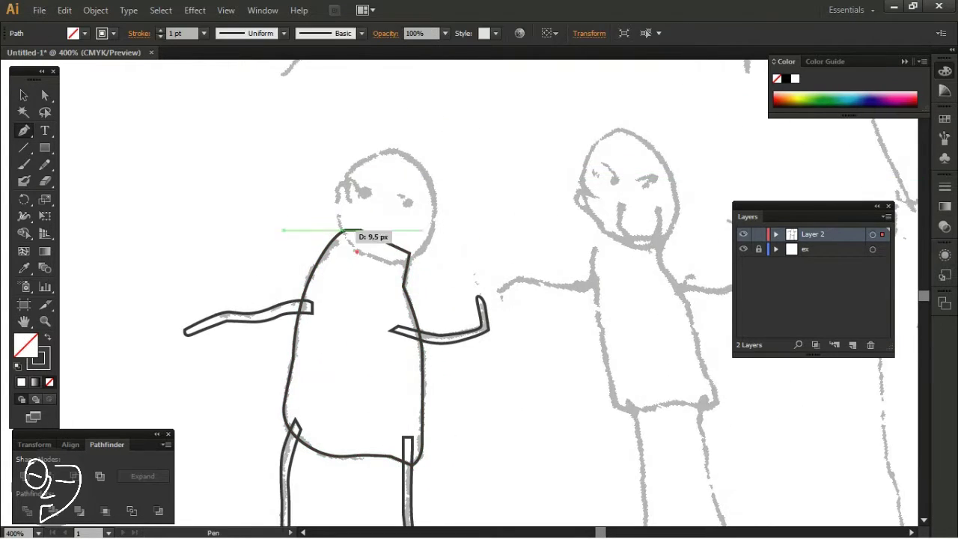
pyautogui.click(356, 250)
pyautogui.moveTo(340, 184); pyautogui.dragTo(342, 187)
pyautogui.click(437, 200)
pyautogui.scroll(1, 438, 200)
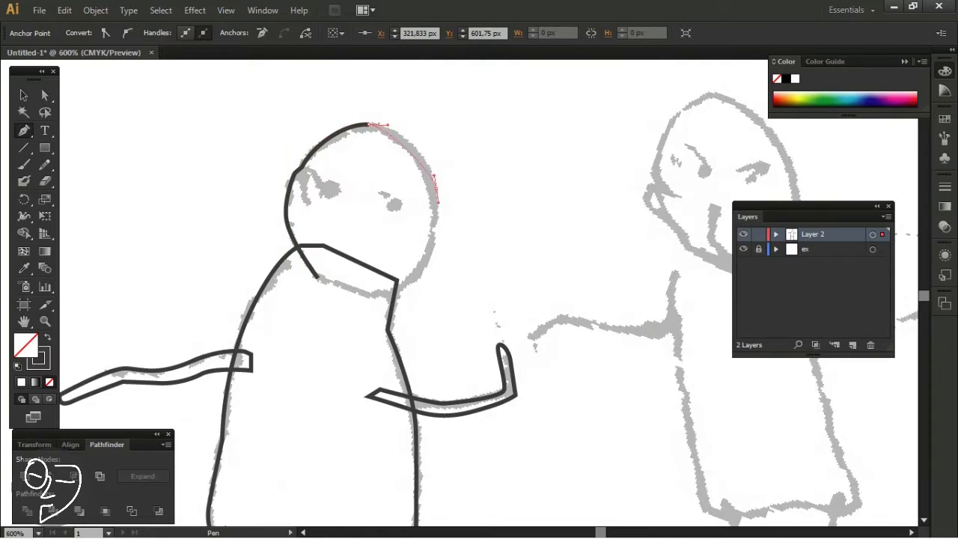
pyautogui.moveTo(398, 289); pyautogui.dragTo(394, 293)
pyautogui.scroll(2, 371, 193)
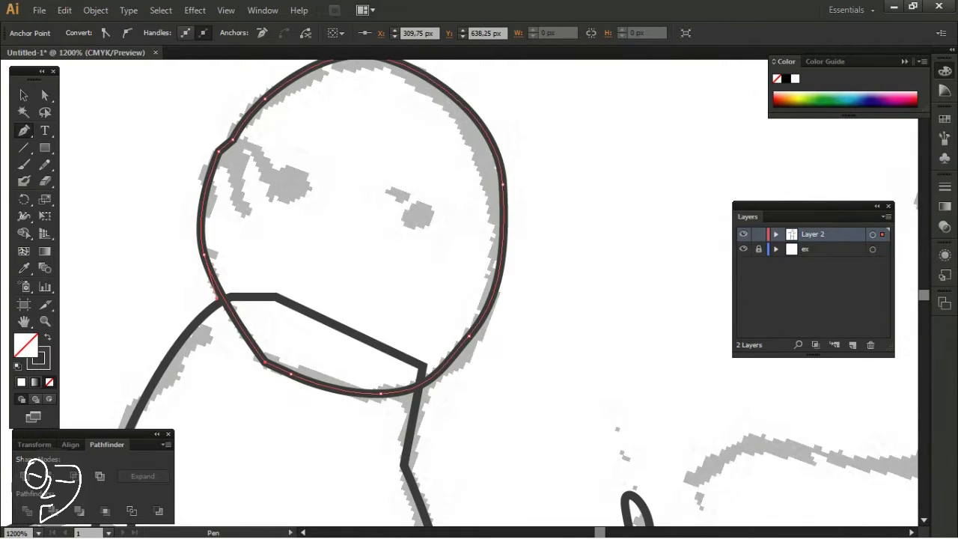
pyautogui.scroll(-3, 352, 224)
pyautogui.scroll(3, 352, 225)
# Step: Trace the first figure's eyebrow as an unfilled path
pyautogui.click(230, 261)
pyautogui.moveTo(221, 223); pyautogui.dragTo(221, 224)
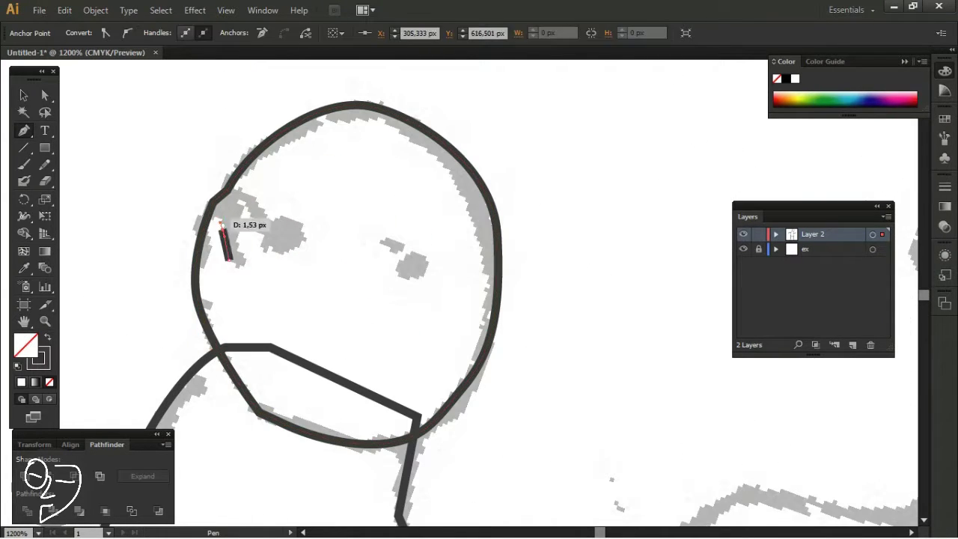
pyautogui.moveTo(228, 188)
pyautogui.mouseDown()
pyautogui.moveTo(296, 221)
pyautogui.moveTo(304, 271)
pyautogui.mouseUp()
pyautogui.click(271, 223)
pyautogui.press('/')
pyautogui.click(279, 253)
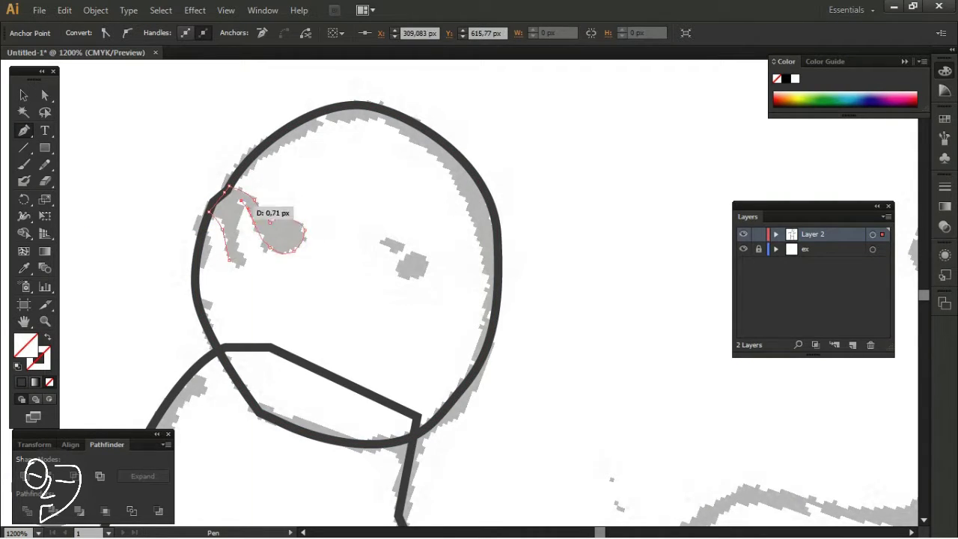
pyautogui.moveTo(246, 261); pyautogui.dragTo(248, 261)
pyautogui.hotkey('ctrl', '+')
pyautogui.press('Return')
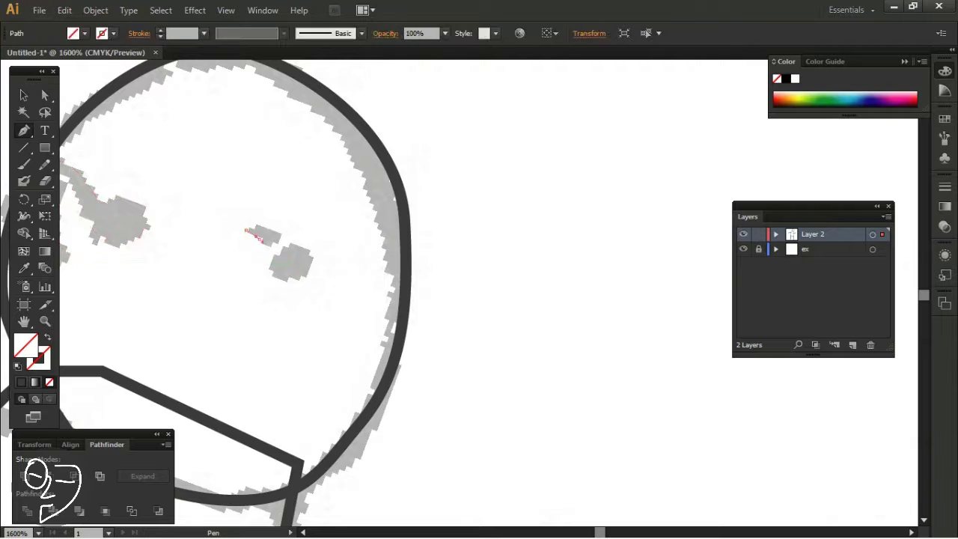
# Step: Draw the small circle around the first figure's pupil
pyautogui.moveTo(247, 227); pyautogui.dragTo(249, 228)
pyautogui.moveTo(288, 279); pyautogui.dragTo(329, 281)
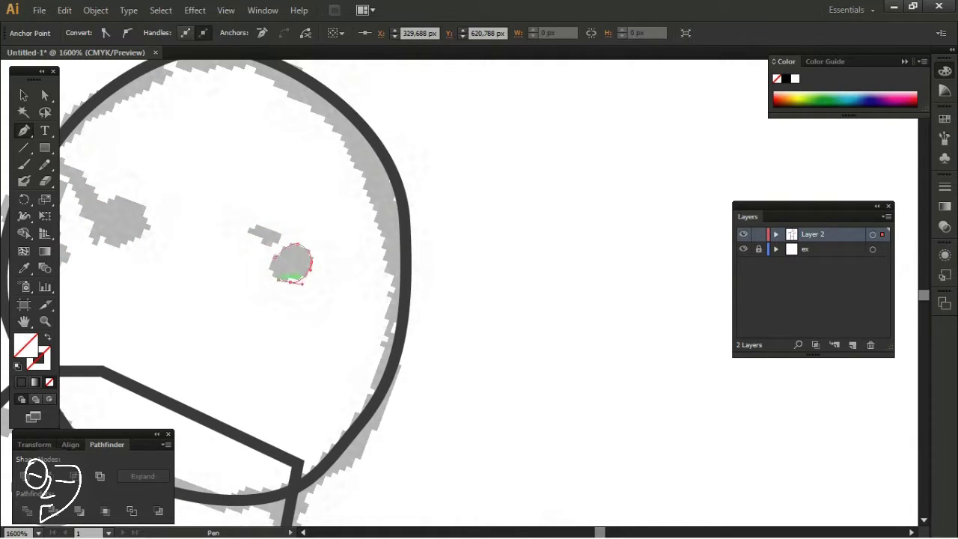
pyautogui.scroll(-2, 288, 266)
pyautogui.scroll(-1, 282, 261)
pyautogui.scroll(-2, 423, 231)
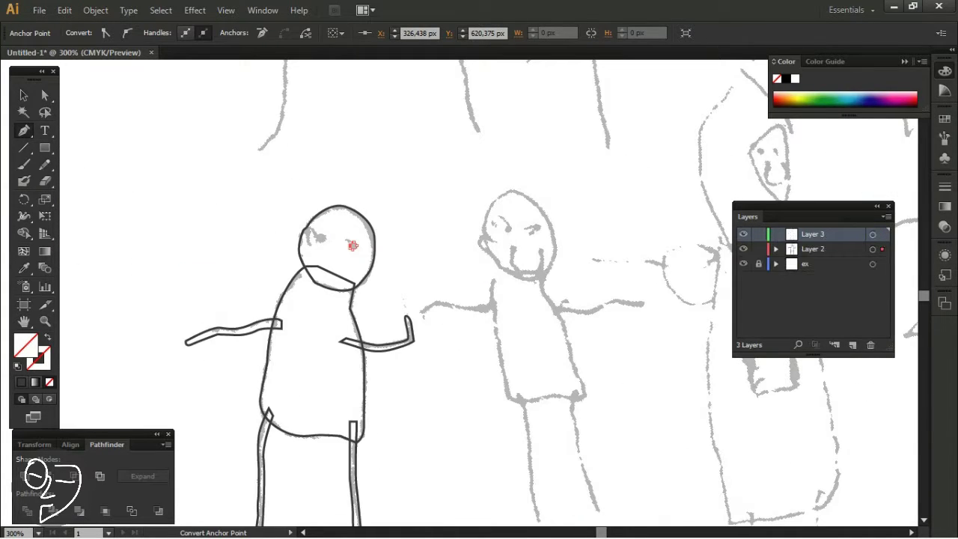
# Step: Trace the second figure's left and right arms in black stroke
pyautogui.scroll(2, 310, 227)
pyautogui.click(194, 234)
pyautogui.click(316, 219)
pyautogui.click(363, 208)
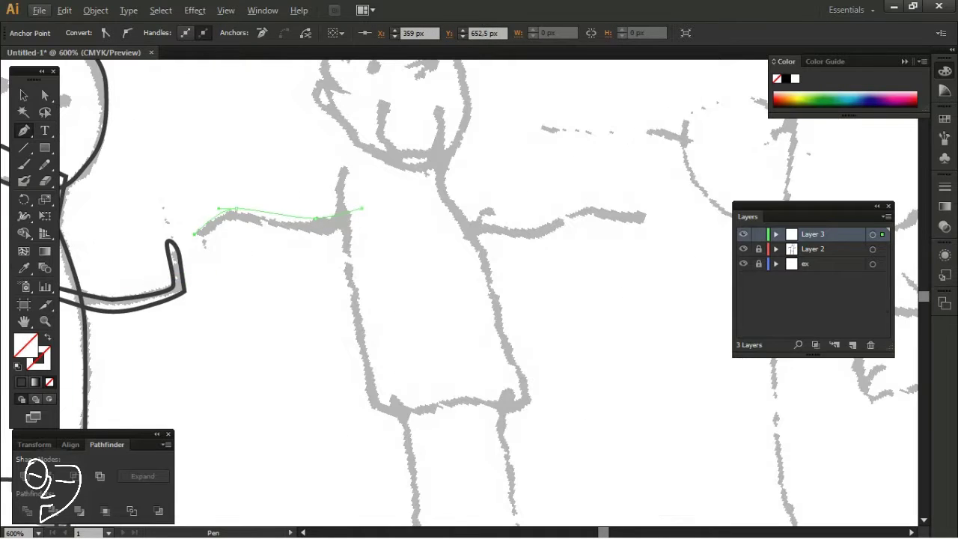
pyautogui.press('d')
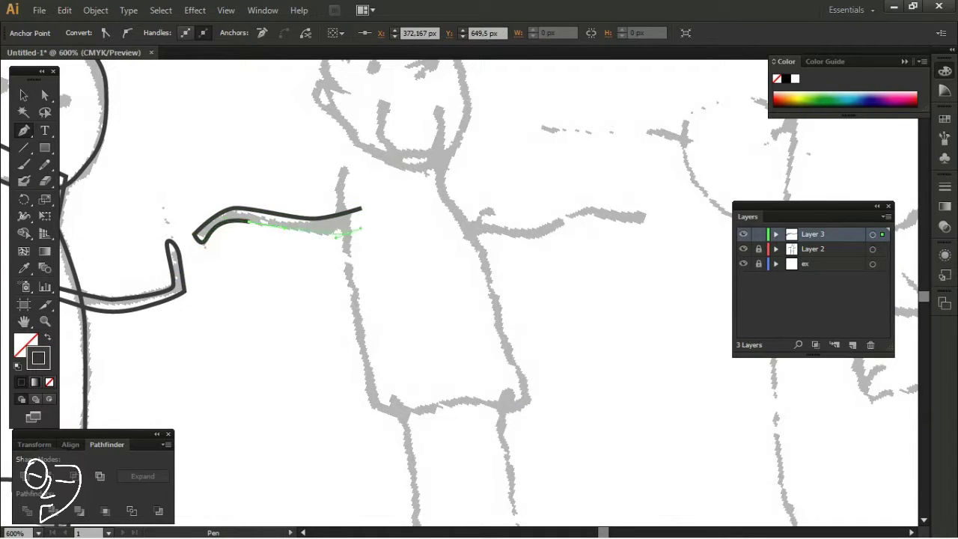
pyautogui.click(196, 235)
pyautogui.click(442, 216)
pyautogui.click(511, 229)
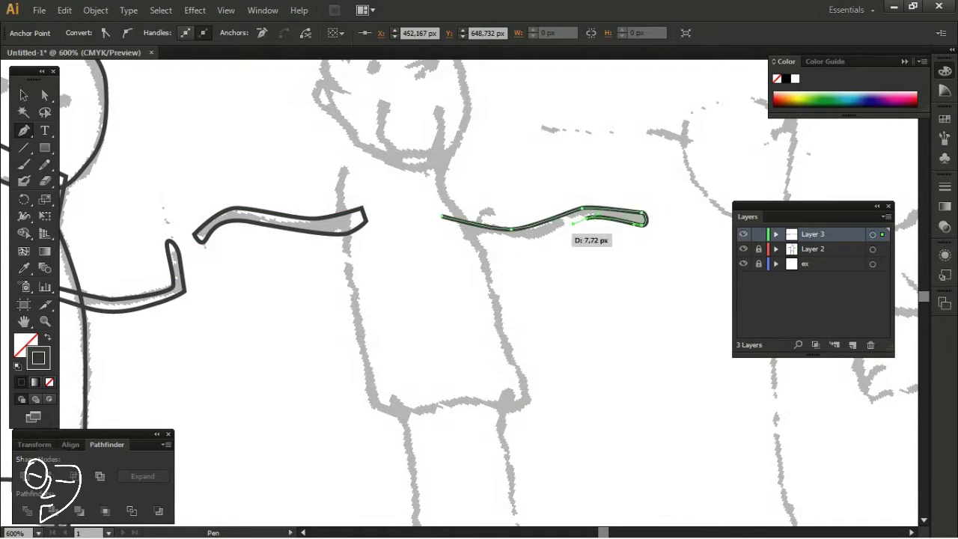
pyautogui.moveTo(528, 241); pyautogui.dragTo(458, 232)
pyautogui.click(441, 217)
# Step: Trace the second figure's left leg outline
pyautogui.hotkey('ctrl', '-')
pyautogui.scroll(-1, 445, 274)
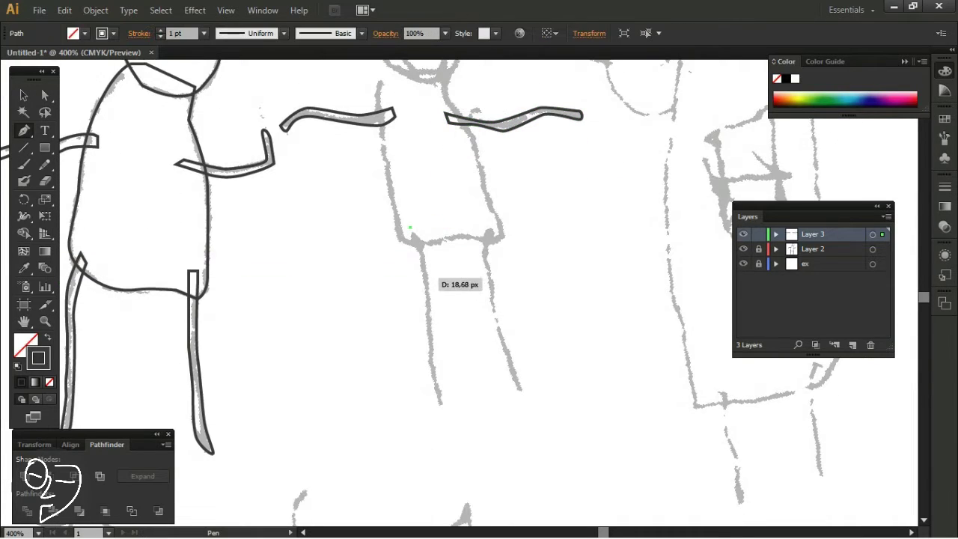
pyautogui.click(410, 228)
pyautogui.click(428, 350)
pyautogui.click(430, 296)
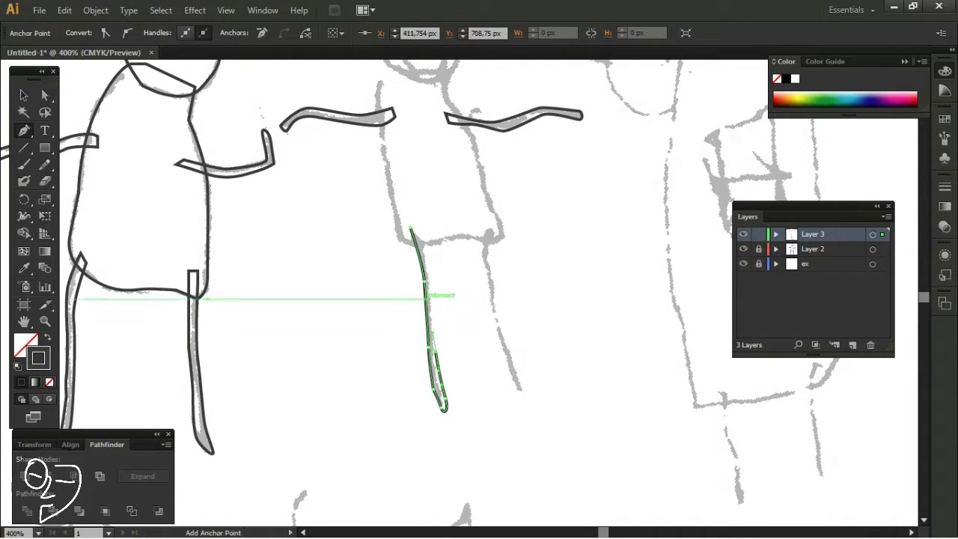
pyautogui.click(421, 227)
pyautogui.click(410, 228)
# Step: Trace the second figure's right leg outline
pyautogui.click(492, 305)
pyautogui.click(522, 382)
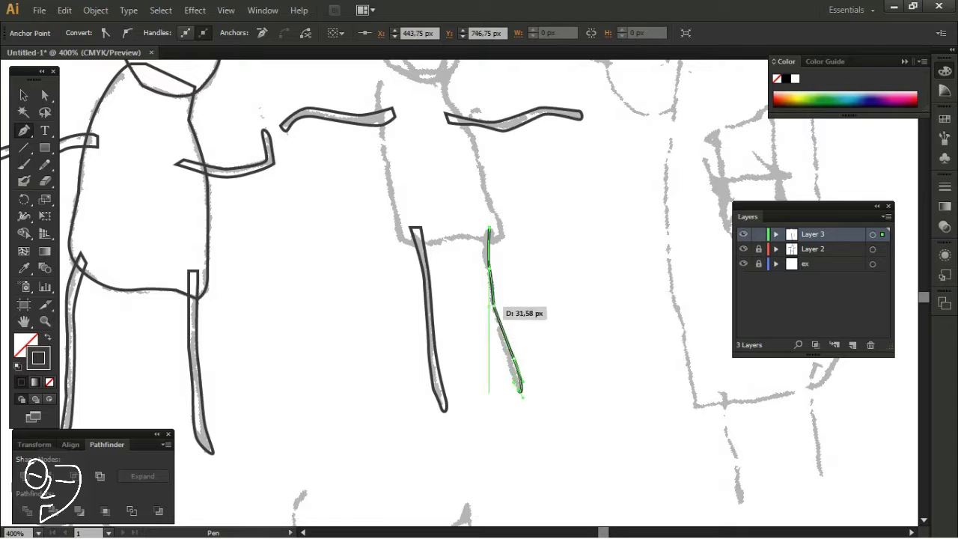
pyautogui.click(487, 269)
pyautogui.scroll(-3, 479, 299)
pyautogui.scroll(3, 460, 165)
pyautogui.click(339, 185)
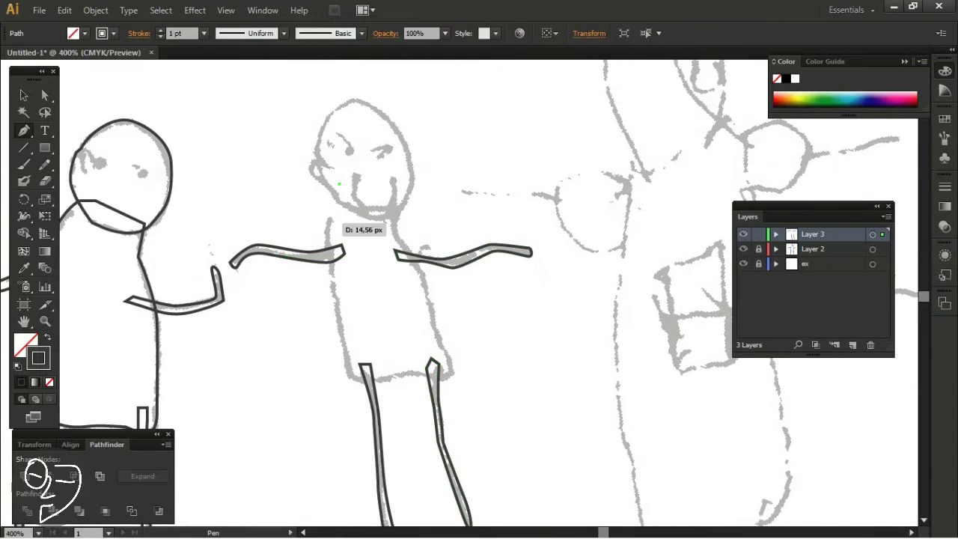
# Step: Trace the second figure's torso outline from the neck around
pyautogui.moveTo(344, 254); pyautogui.dragTo(345, 344)
pyautogui.click(449, 372)
pyautogui.click(396, 247)
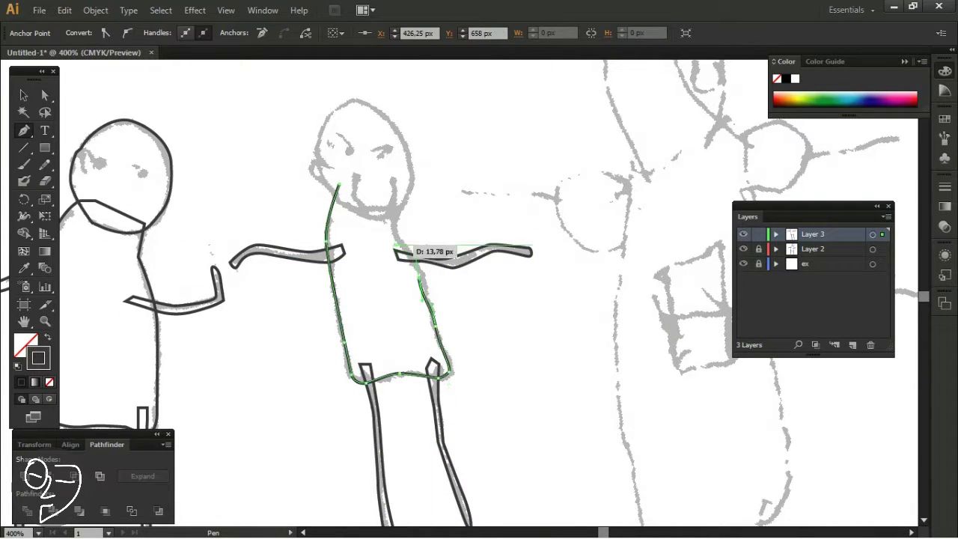
pyautogui.click(395, 217)
pyautogui.click(385, 187)
pyautogui.click(338, 185)
# Step: Trace the middle figure's head outline along the chin
pyautogui.click(404, 197)
pyautogui.moveTo(336, 187)
pyautogui.mouseDown()
pyautogui.moveTo(325, 160)
pyautogui.moveTo(333, 106)
pyautogui.mouseUp()
pyautogui.click(404, 197)
pyautogui.scroll(2, 404, 197)
pyautogui.scroll(-3, 342, 214)
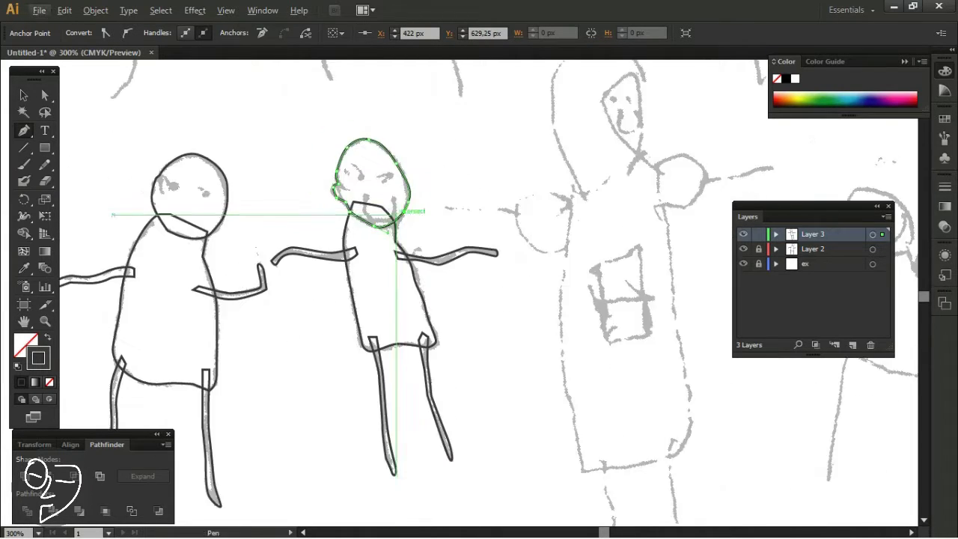
pyautogui.scroll(3, 353, 217)
pyautogui.scroll(1, 357, 187)
# Step: Draw the closed curved chin shape and adjust one of its anchors
pyautogui.moveTo(358, 181)
pyautogui.mouseDown()
pyautogui.moveTo(371, 212)
pyautogui.moveTo(349, 217)
pyautogui.mouseUp()
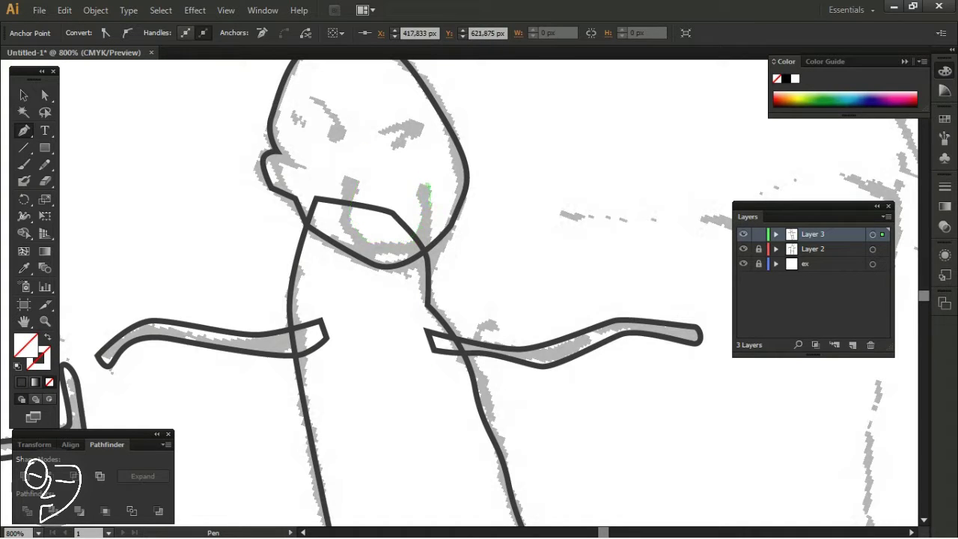
pyautogui.scroll(2, 404, 258)
pyautogui.moveTo(428, 246); pyautogui.dragTo(438, 244)
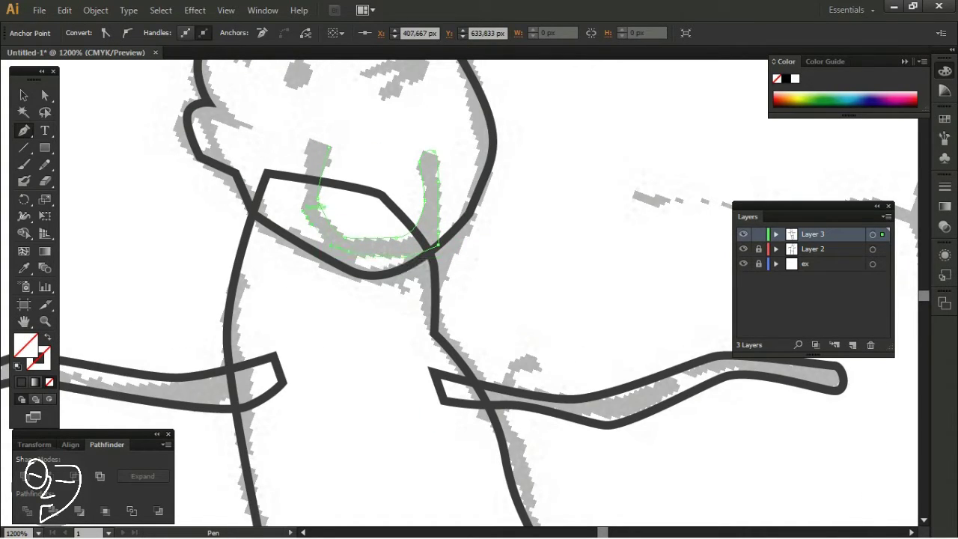
pyautogui.moveTo(329, 148); pyautogui.dragTo(318, 141)
pyautogui.scroll(1, 351, 172)
pyautogui.press('a')
pyautogui.moveTo(434, 266); pyautogui.dragTo(426, 267)
# Step: Draw a small curved mark beside the middle figure's face
pyautogui.click(23, 130)
pyautogui.click(322, 170)
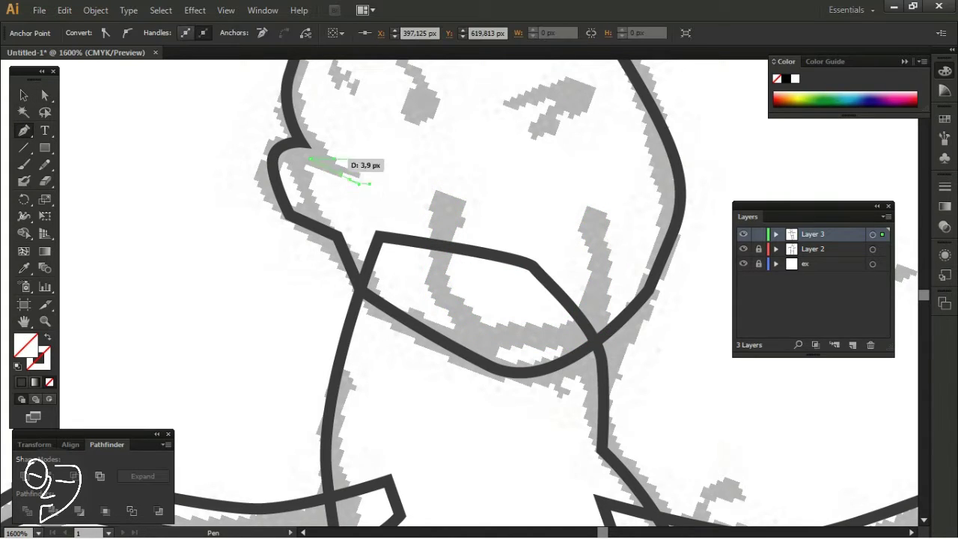
pyautogui.moveTo(310, 158); pyautogui.dragTo(315, 160)
pyautogui.scroll(-3, 314, 160)
pyautogui.scroll(3, 408, 258)
# Step: Draw the middle figure's left and right eye strokes, then add Layer 4
pyautogui.click(408, 256)
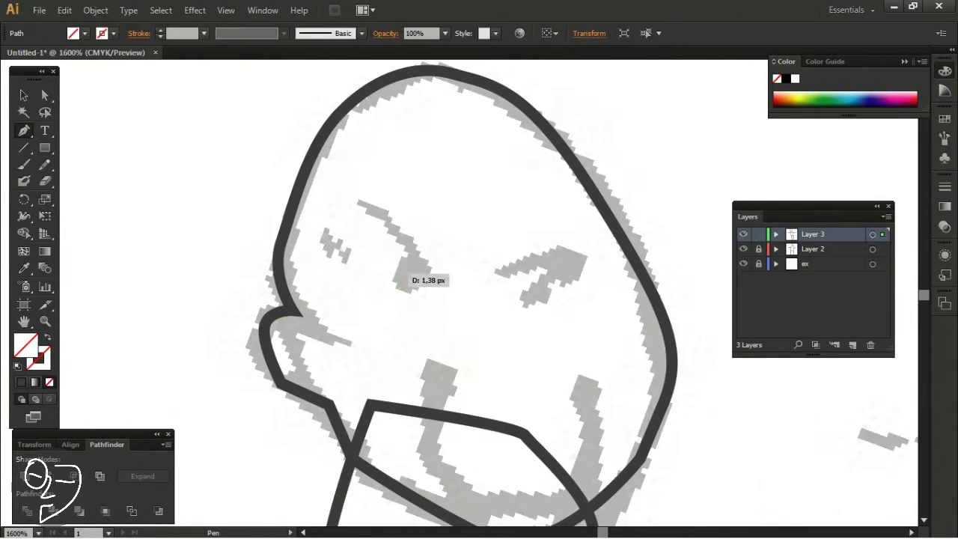
pyautogui.moveTo(425, 263); pyautogui.dragTo(412, 286)
pyautogui.click(557, 245)
pyautogui.click(588, 259)
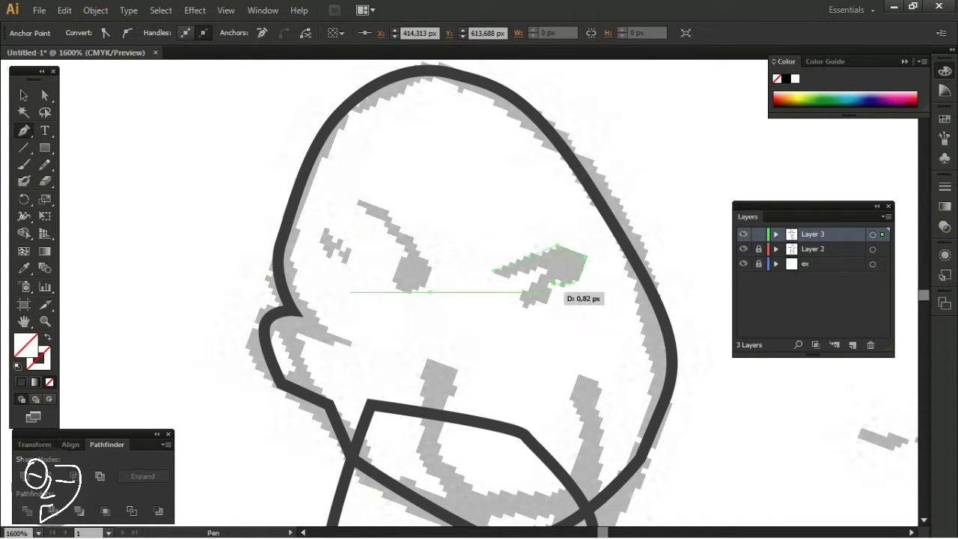
pyautogui.click(529, 304)
pyautogui.hotkey('ctrl', '-')
pyautogui.hotkey('ctrl', '-')
pyautogui.hotkey('ctrl', '-')
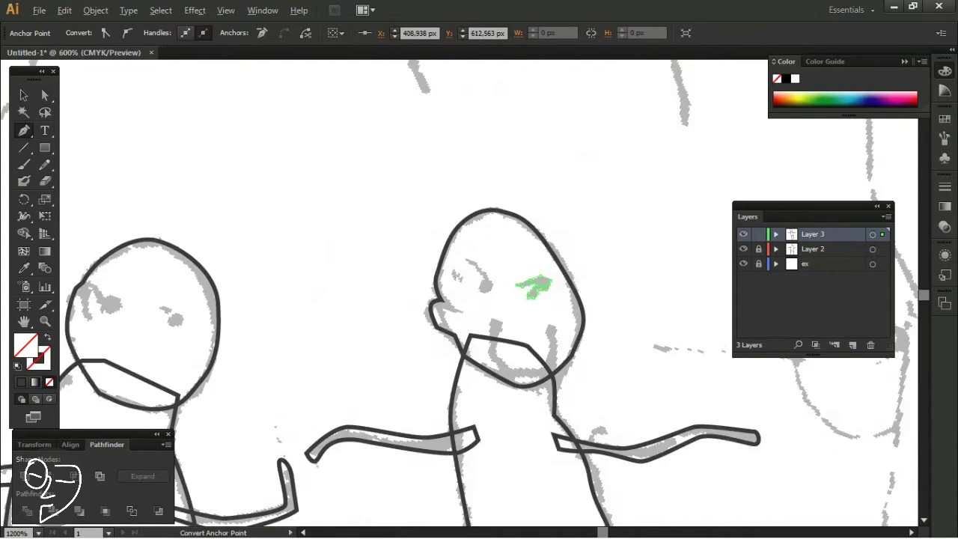
pyautogui.hotkey('ctrl', '-')
pyautogui.click(852, 344)
# Step: Trace the third figure's arm with curved anchors, then undo the misplaced path
pyautogui.hotkey('ctrl', '+')
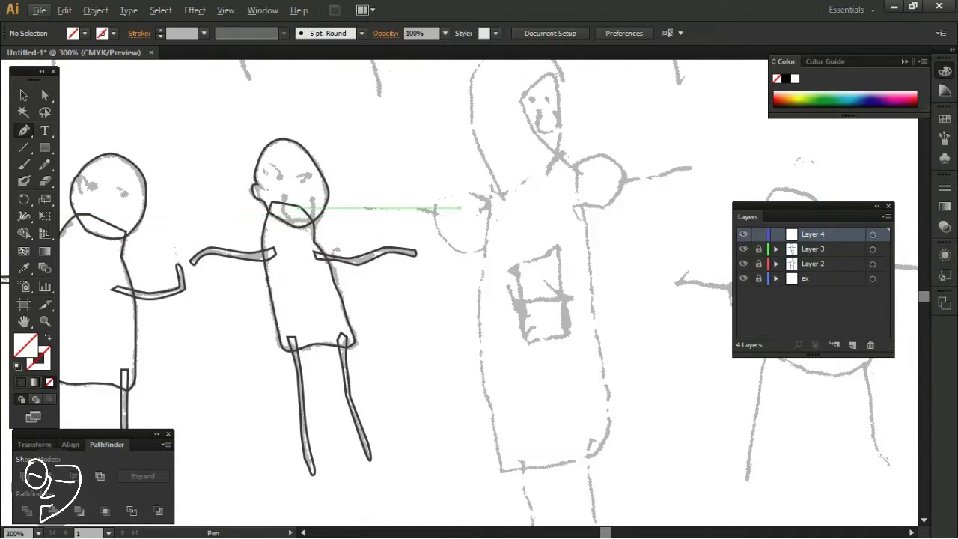
pyautogui.hotkey('ctrl', '+')
pyautogui.hotkey('ctrl', '+')
pyautogui.moveTo(341, 198)
pyautogui.mouseDown()
pyautogui.moveTo(354, 193)
pyautogui.moveTo(346, 204)
pyautogui.mouseUp()
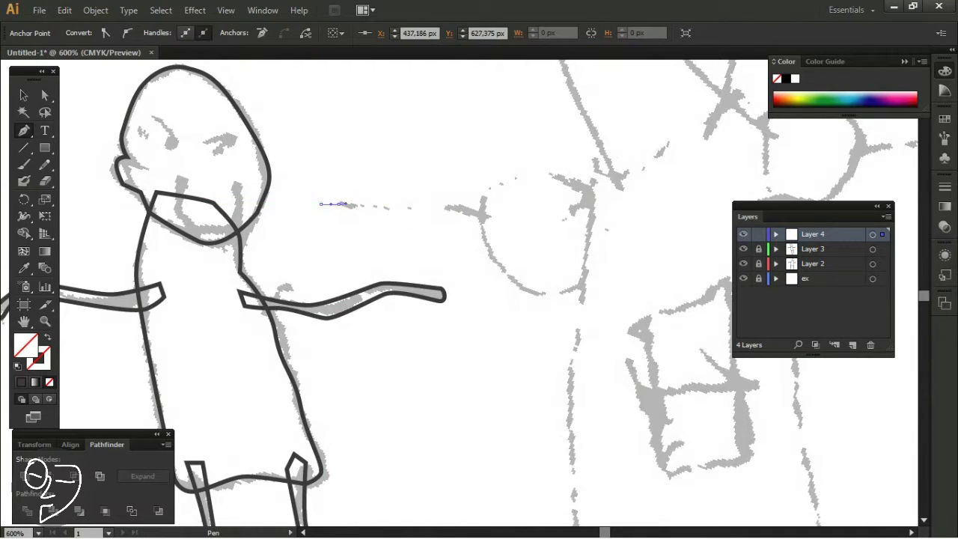
pyautogui.moveTo(485, 215); pyautogui.dragTo(502, 229)
pyautogui.hotkey('ctrl', '-')
pyautogui.hotkey('ctrl', '-')
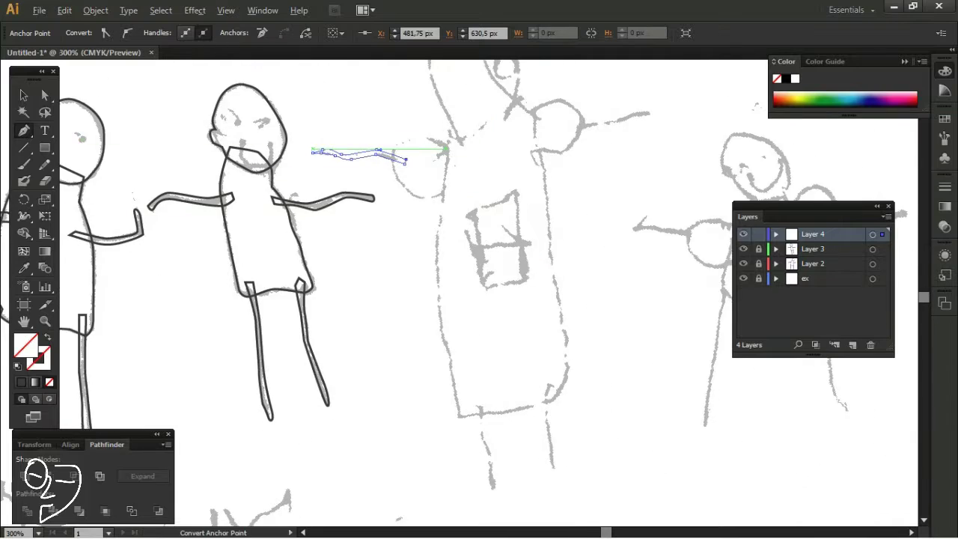
pyautogui.hotkey('ctrl', '+')
pyautogui.hotkey('ctrl', 'z')
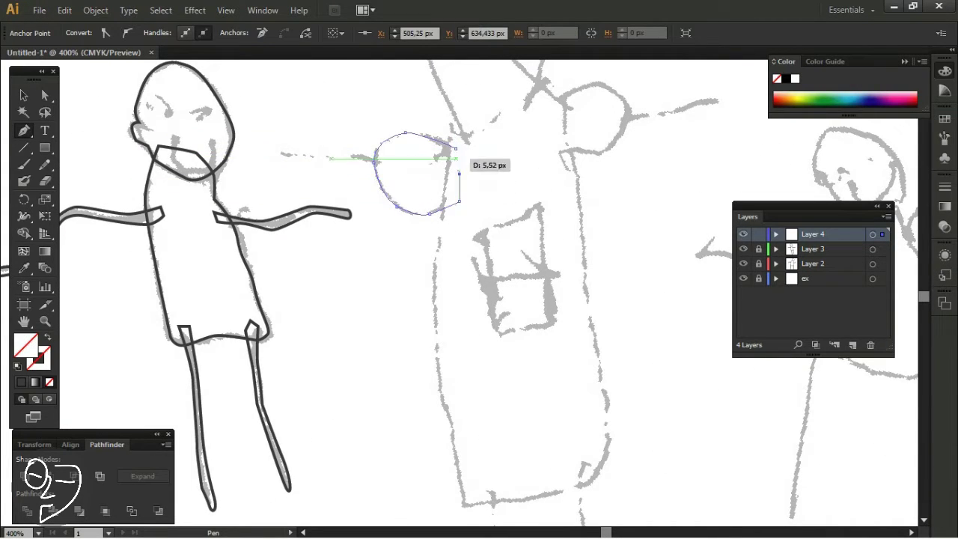
# Step: Trace the third figure's leg down the sketch and select both traced legs to check them
pyautogui.hotkey('ctrl', '-')
pyautogui.scroll(-5, 488, 289)
pyautogui.hotkey('ctrl', '+')
pyautogui.hotkey('ctrl', '+')
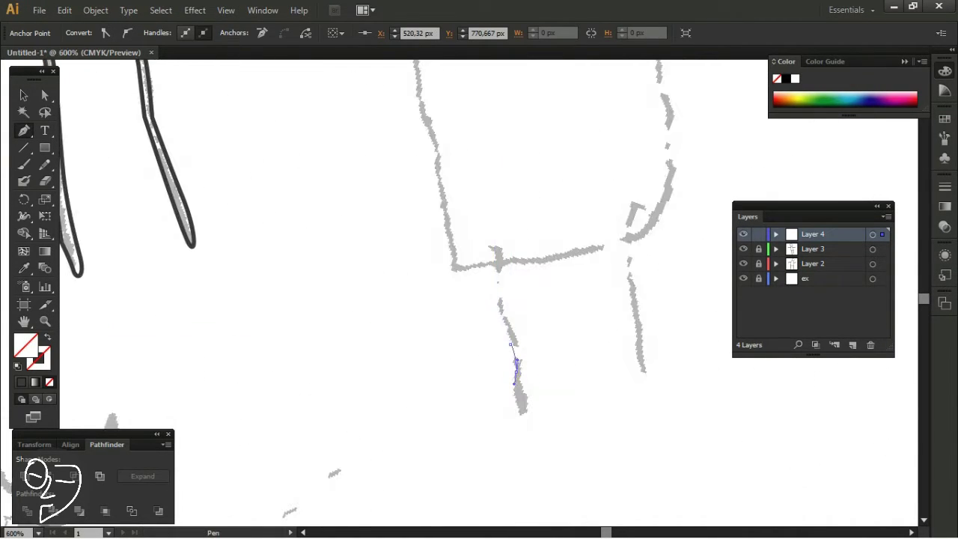
pyautogui.hscroll(2, 497, 225)
pyautogui.click(575, 195)
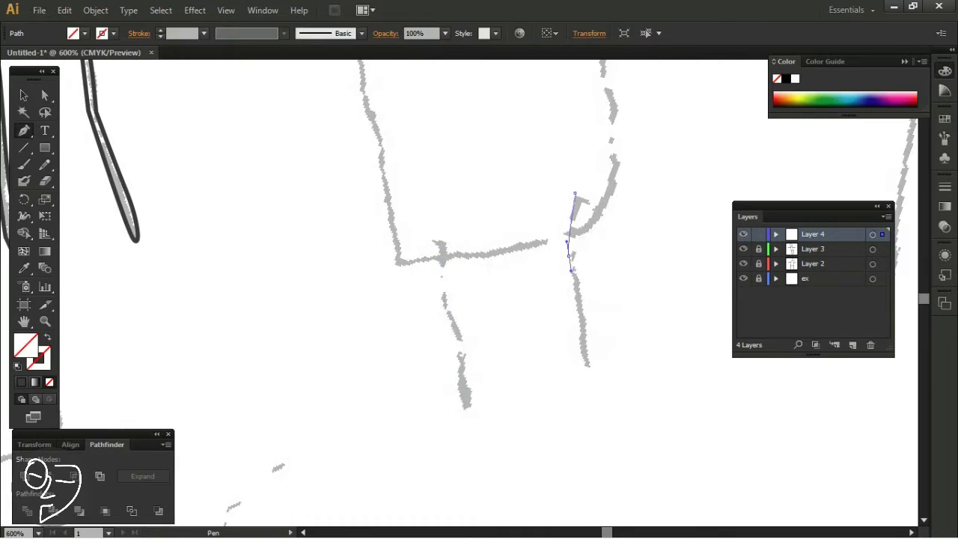
pyautogui.moveTo(587, 373); pyautogui.dragTo(589, 376)
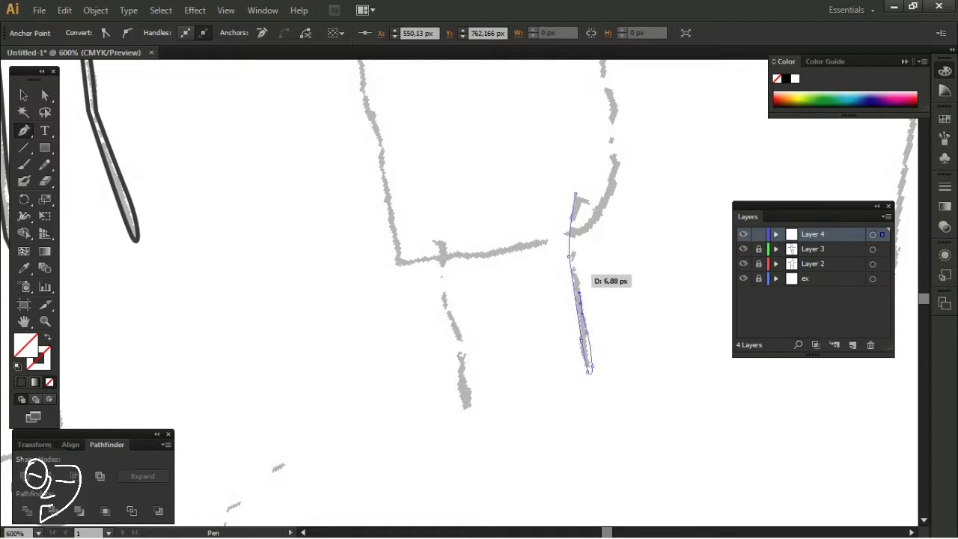
pyautogui.hotkey('ctrl', '-')
pyautogui.hotkey('ctrl', '-')
pyautogui.press('v')
pyautogui.keyDown('shift'); pyautogui.click(491, 269); pyautogui.keyUp('shift')
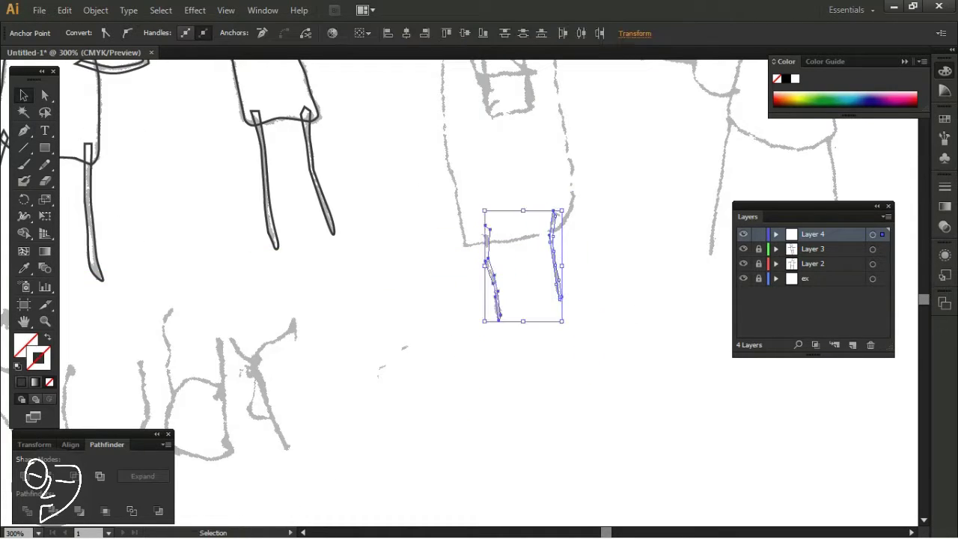
pyautogui.moveTo(523, 225); pyautogui.dragTo(479, 442)
pyautogui.moveTo(479, 299); pyautogui.dragTo(474, 316)
pyautogui.hotkey('ctrl', 'shift', 'a')
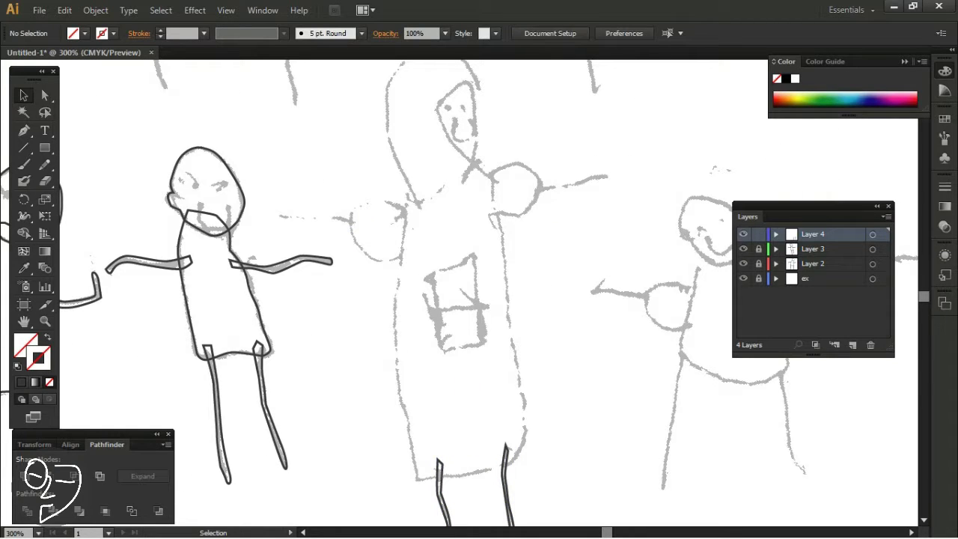
# Step: Trace the violin bow as a closed curved path to its tip
pyautogui.hotkey('ctrl', 'z')
pyautogui.hotkey('ctrl', 'shift', 'a')
pyautogui.press('p')
pyautogui.hotkey('ctrl', '+')
pyautogui.moveTo(379, 196); pyautogui.dragTo(511, 188)
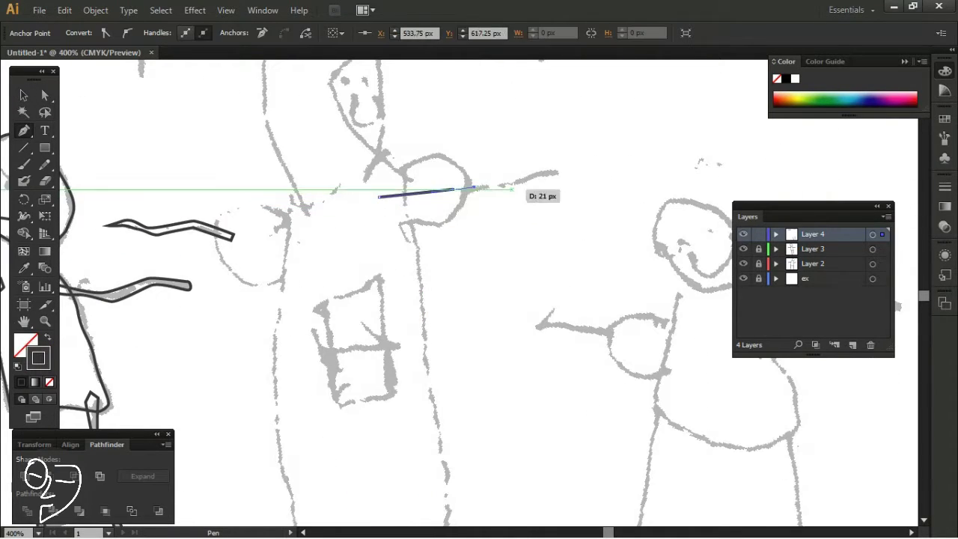
pyautogui.click(513, 183)
pyautogui.scroll(2, 557, 173)
pyautogui.click(565, 172)
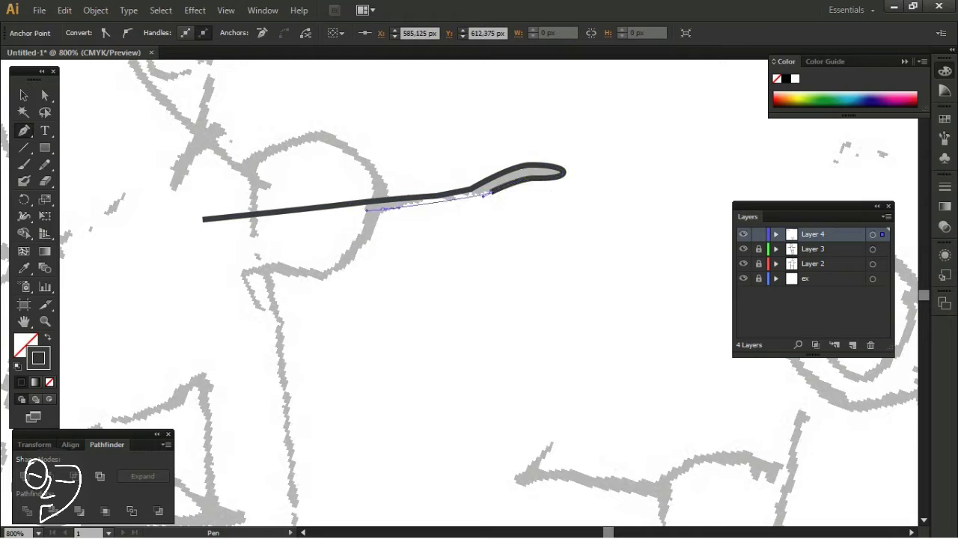
pyautogui.click(202, 219)
pyautogui.scroll(-3, 203, 220)
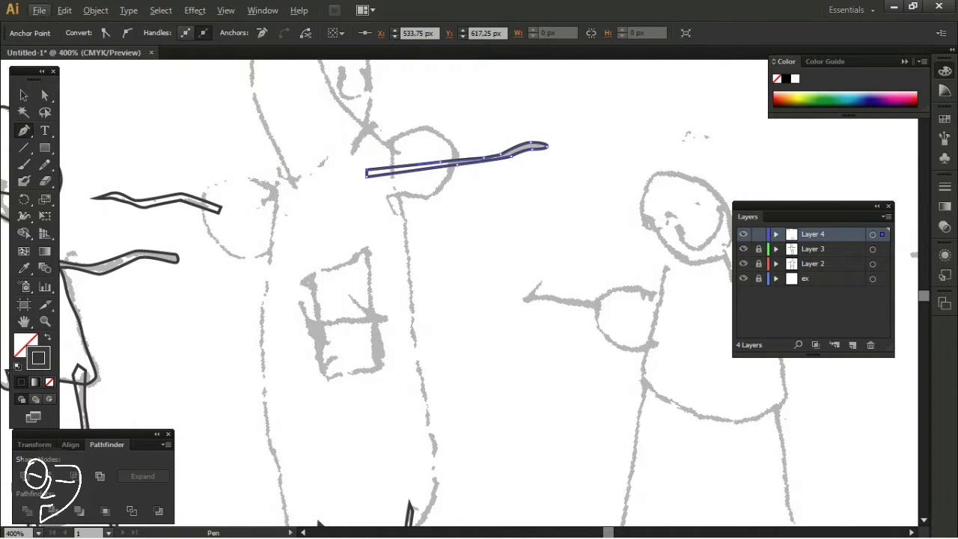
# Step: Trace the violin, shoulder and body outline, closing it down the left side
pyautogui.click(279, 171)
pyautogui.moveTo(388, 141)
pyautogui.mouseDown()
pyautogui.moveTo(449, 134)
pyautogui.moveTo(449, 202)
pyautogui.mouseUp()
pyautogui.click(400, 196)
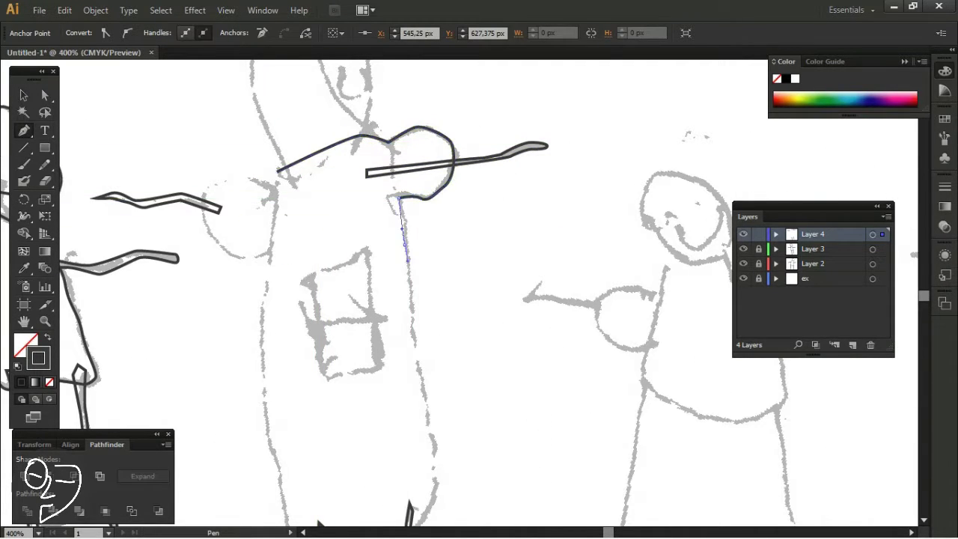
pyautogui.scroll(-2, 408, 260)
pyautogui.moveTo(408, 260); pyautogui.dragTo(422, 460)
pyautogui.click(292, 483)
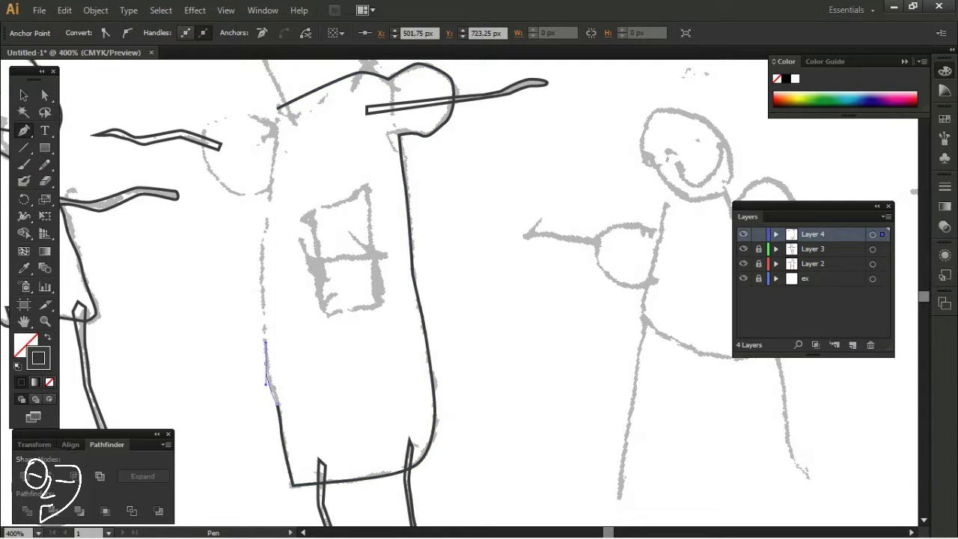
# Step: Save the drawing as ruby.ai with default Illustrator options and begin the face outline
pyautogui.hotkey('ctrl', 's')
pyautogui.press('Return')
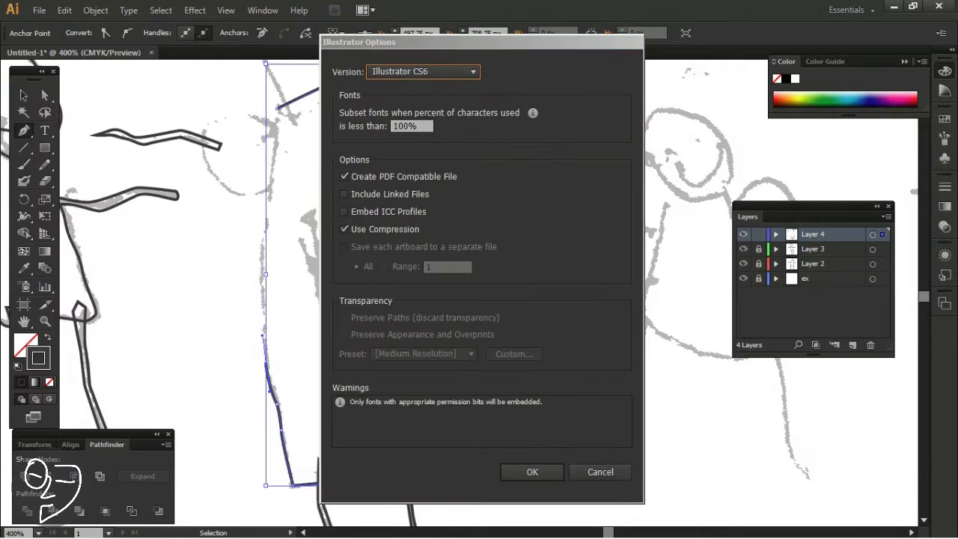
pyautogui.press('Return')
pyautogui.moveTo(266, 220); pyautogui.dragTo(310, 117)
# Step: Close the face outline with anchors at its top, right side and chin
pyautogui.click(357, 196)
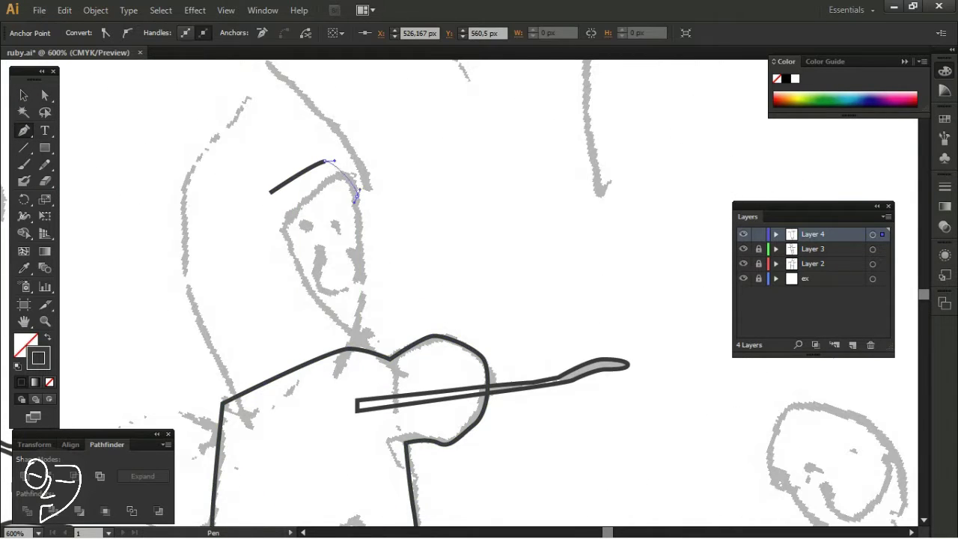
pyautogui.click(286, 286)
pyautogui.click(263, 223)
pyautogui.click(269, 192)
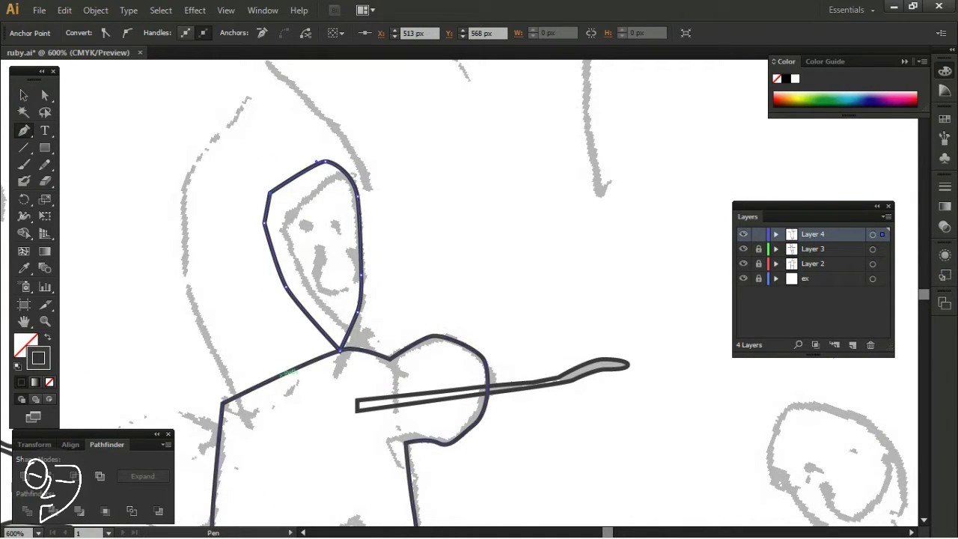
# Step: Trace the hood from its left side over the peak down to the neck
pyautogui.click(251, 436)
pyautogui.click(184, 282)
pyautogui.click(185, 181)
pyautogui.click(245, 106)
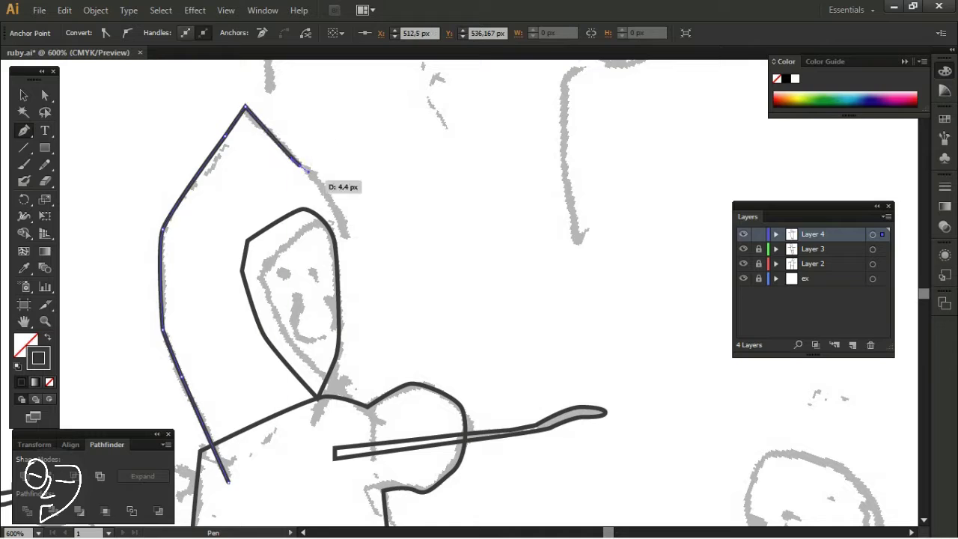
pyautogui.moveTo(338, 212); pyautogui.dragTo(345, 234)
pyautogui.scroll(2, 344, 240)
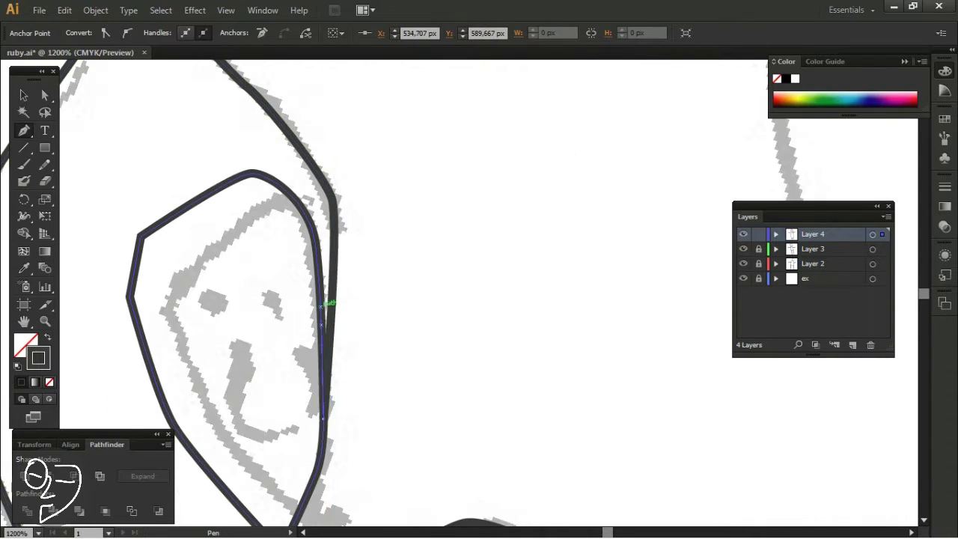
pyautogui.moveTo(167, 306); pyautogui.dragTo(224, 344)
pyautogui.moveTo(224, 449)
pyautogui.mouseDown()
pyautogui.moveTo(277, 442)
pyautogui.moveTo(355, 204)
pyautogui.mouseUp()
pyautogui.click(364, 316)
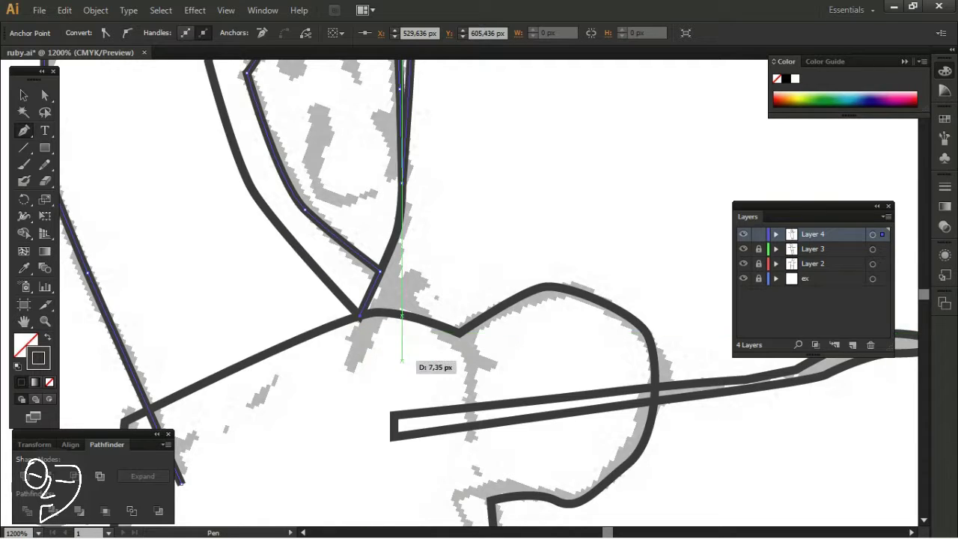
pyautogui.scroll(-2, 419, 365)
# Step: Finish the path with the pointed collar and its notch, then return to the Selection tool
pyautogui.click(398, 366)
pyautogui.click(301, 381)
pyautogui.click(312, 434)
pyautogui.click(295, 443)
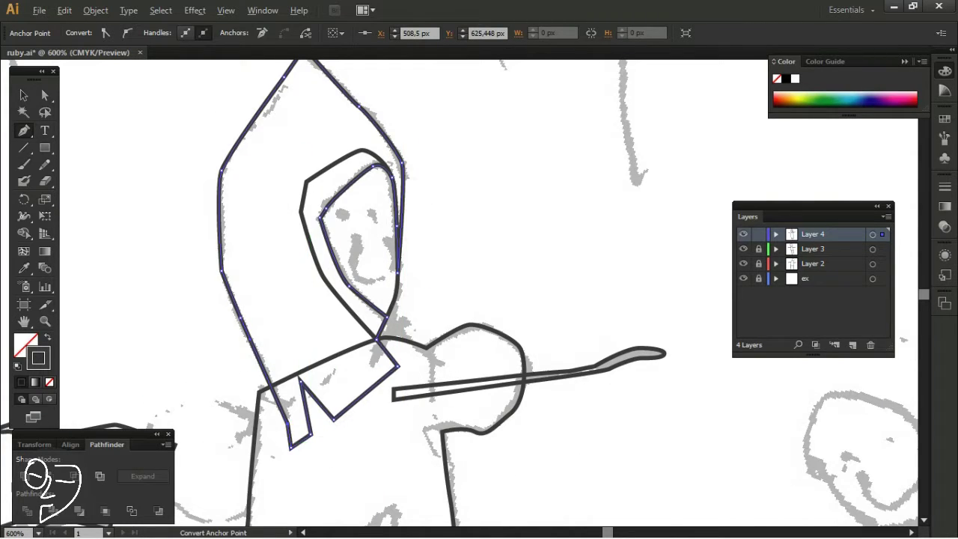
pyautogui.scroll(3, 327, 448)
pyautogui.scroll(-3, 221, 380)
pyautogui.press('v')
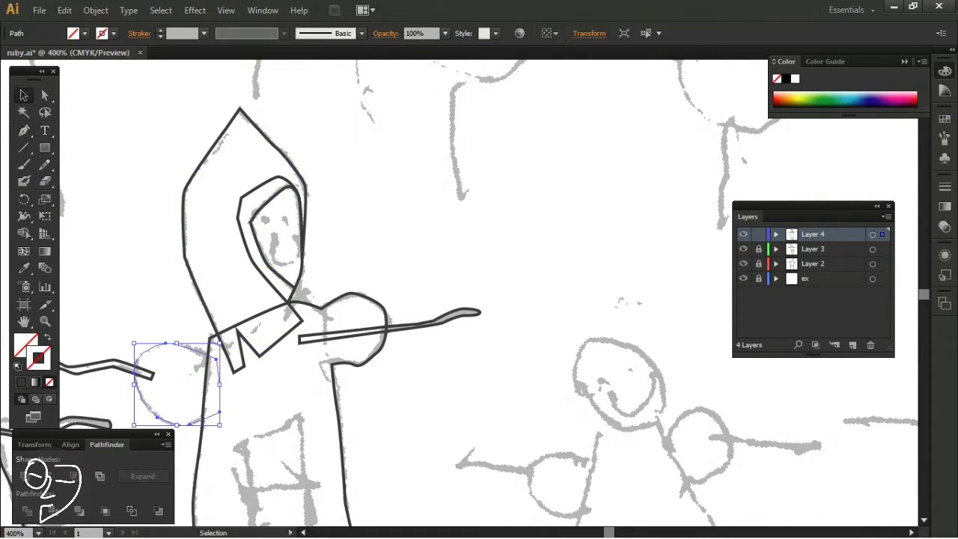
pyautogui.scroll(2, 449, 419)
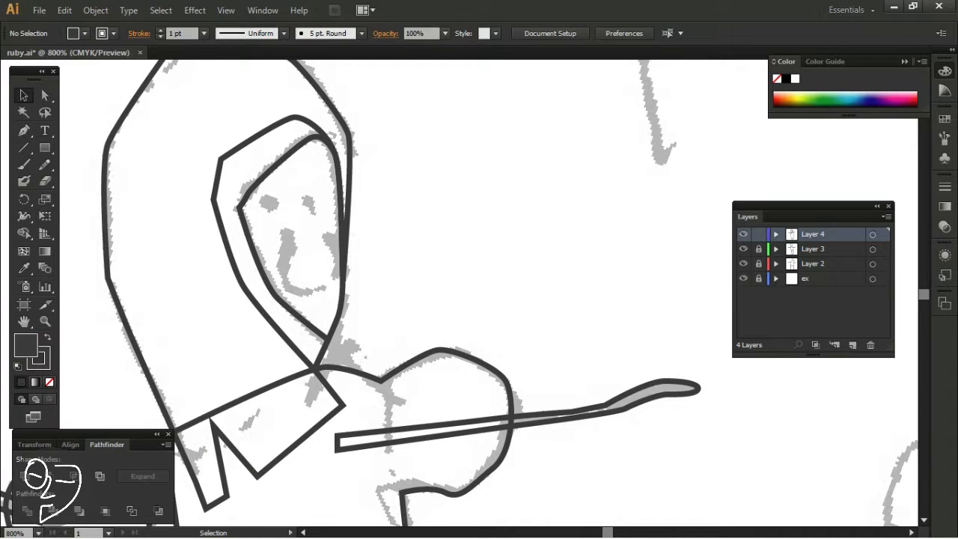
pyautogui.scroll(-2, 459, 297)
# Step: Trace the mouth, nose and left eye as small closed curved paths
pyautogui.press('p')
pyautogui.scroll(1, 326, 160)
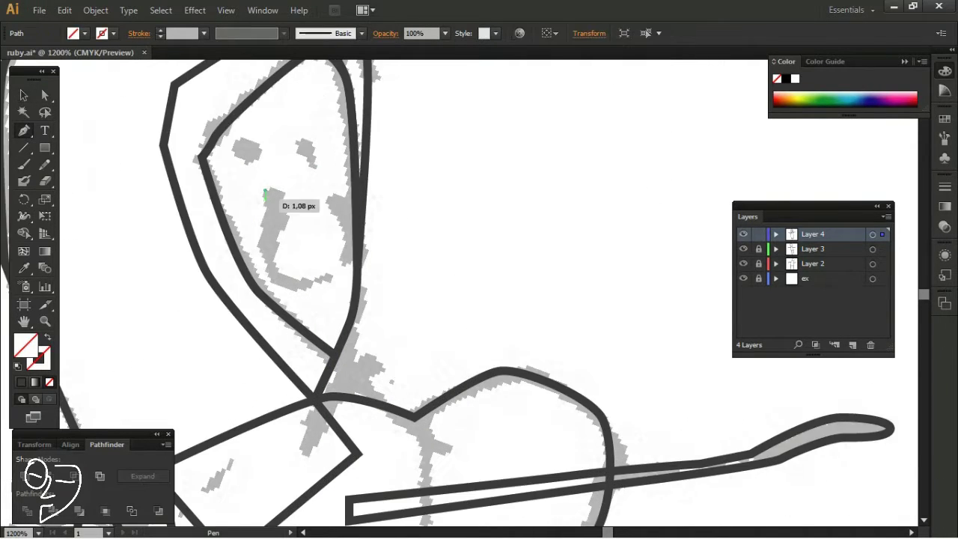
pyautogui.moveTo(262, 222); pyautogui.dragTo(260, 251)
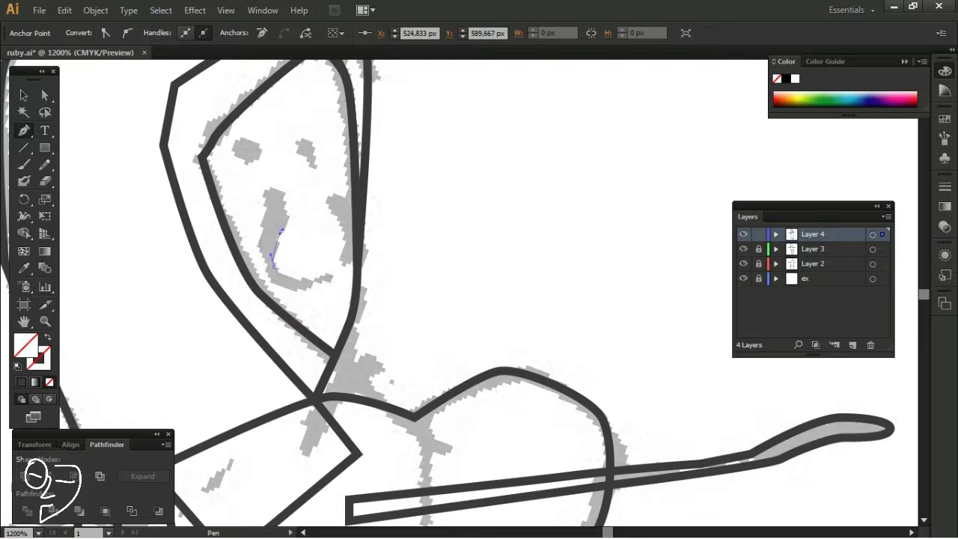
pyautogui.click(279, 187)
pyautogui.click(327, 196)
pyautogui.moveTo(334, 219); pyautogui.dragTo(344, 232)
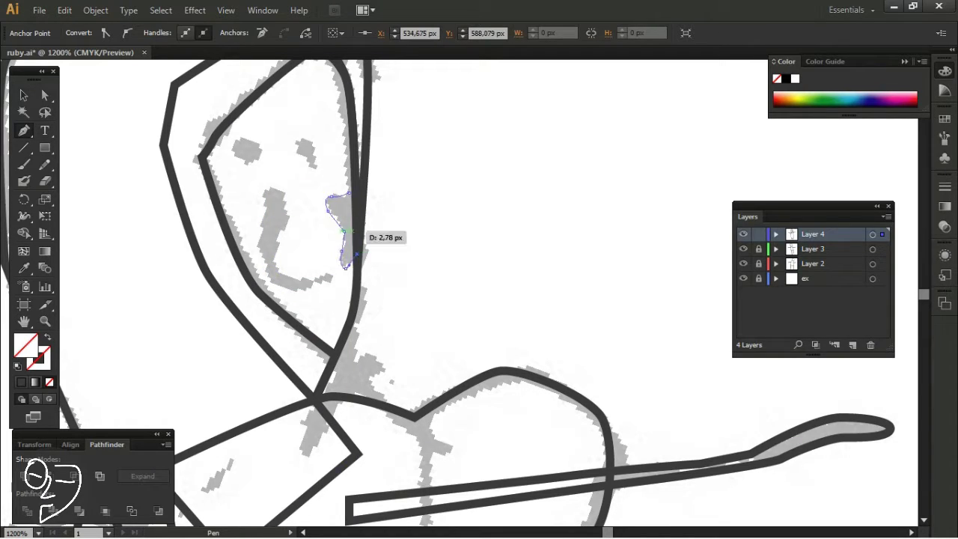
pyautogui.click(329, 196)
pyautogui.click(233, 144)
pyautogui.click(241, 138)
pyautogui.moveTo(257, 144); pyautogui.dragTo(261, 158)
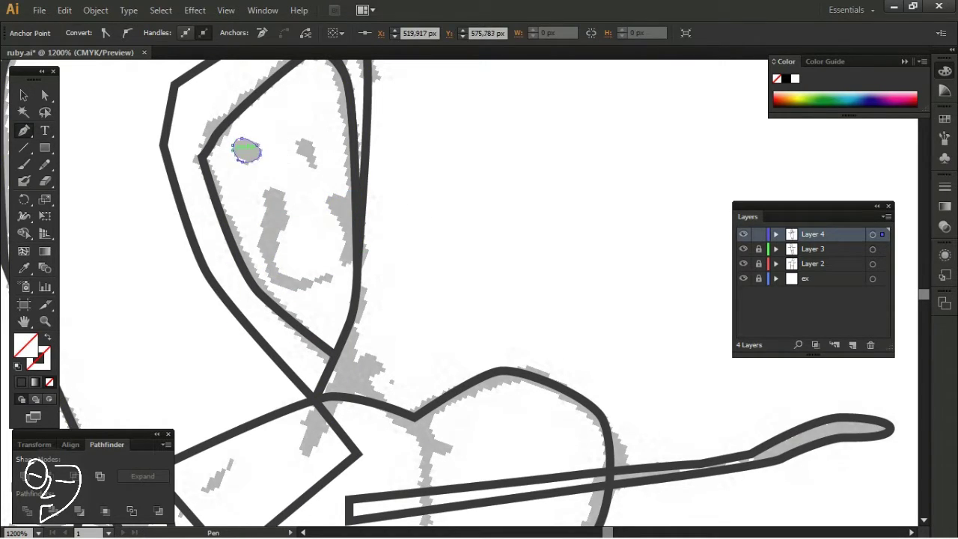
pyautogui.scroll(-6, 307, 139)
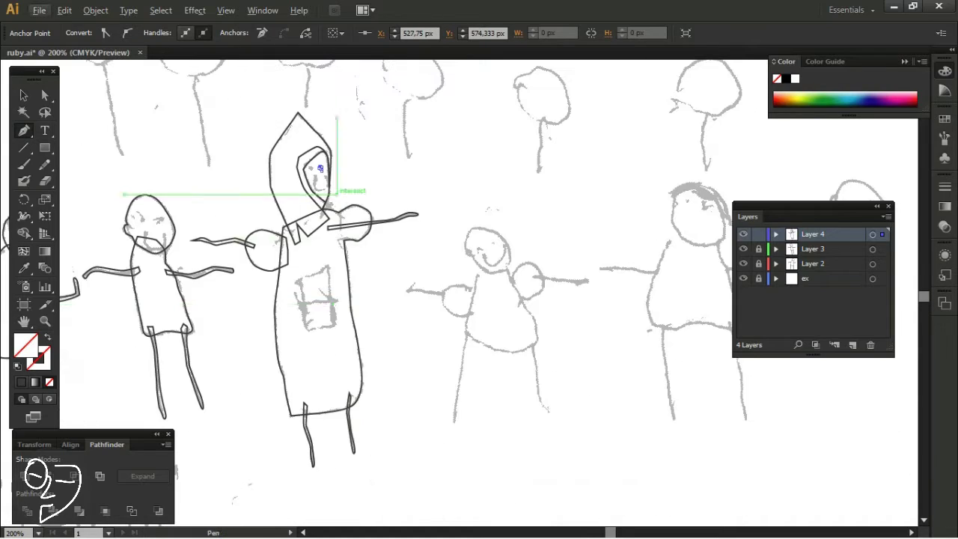
pyautogui.scroll(3, 317, 197)
# Step: Outline the coat pocket as a closed path along its corners and top edge
pyautogui.click(246, 217)
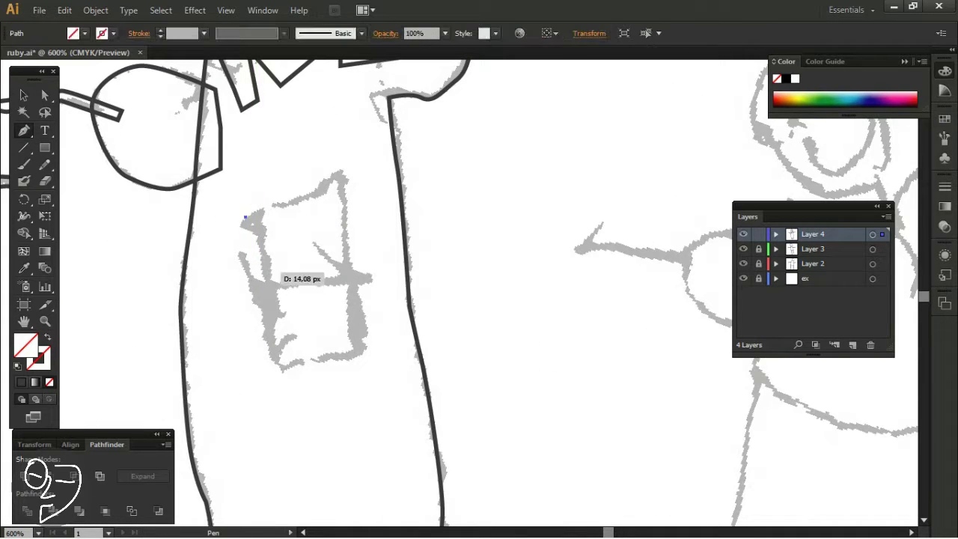
pyautogui.click(260, 236)
pyautogui.click(349, 289)
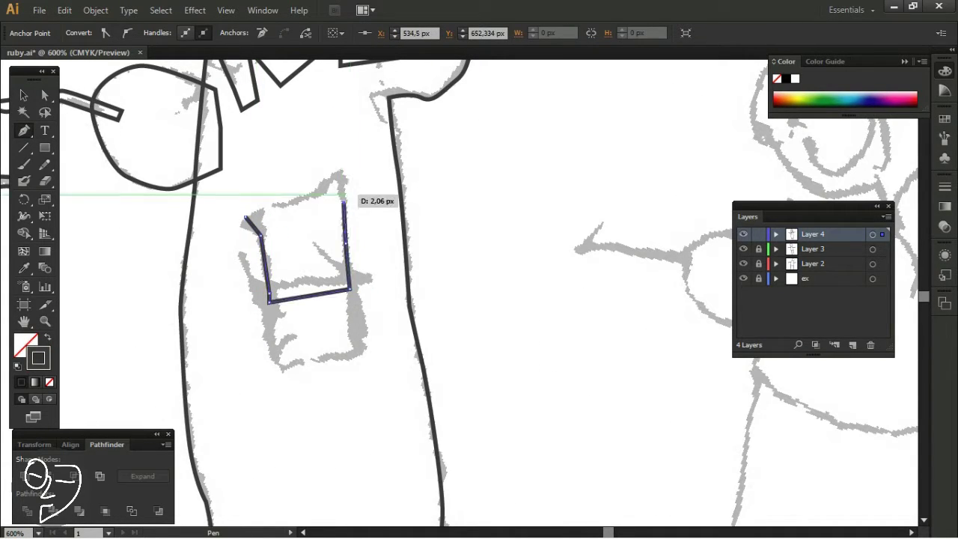
pyautogui.click(342, 177)
pyautogui.click(334, 172)
pyautogui.click(320, 193)
pyautogui.click(282, 204)
pyautogui.click(274, 201)
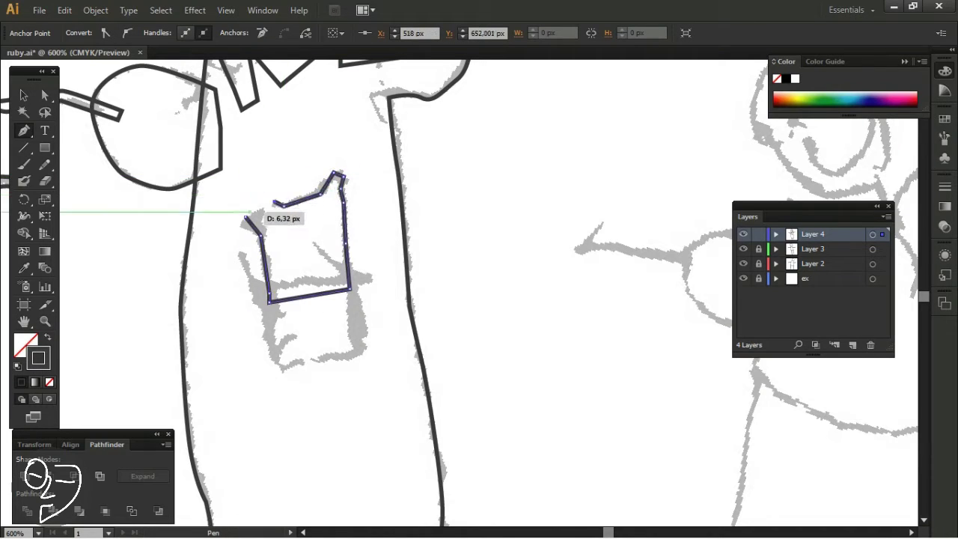
pyautogui.click(260, 285)
# Step: Trace the pocket's lower band as a separate closed shape
pyautogui.click(351, 278)
pyautogui.click(362, 348)
pyautogui.click(311, 356)
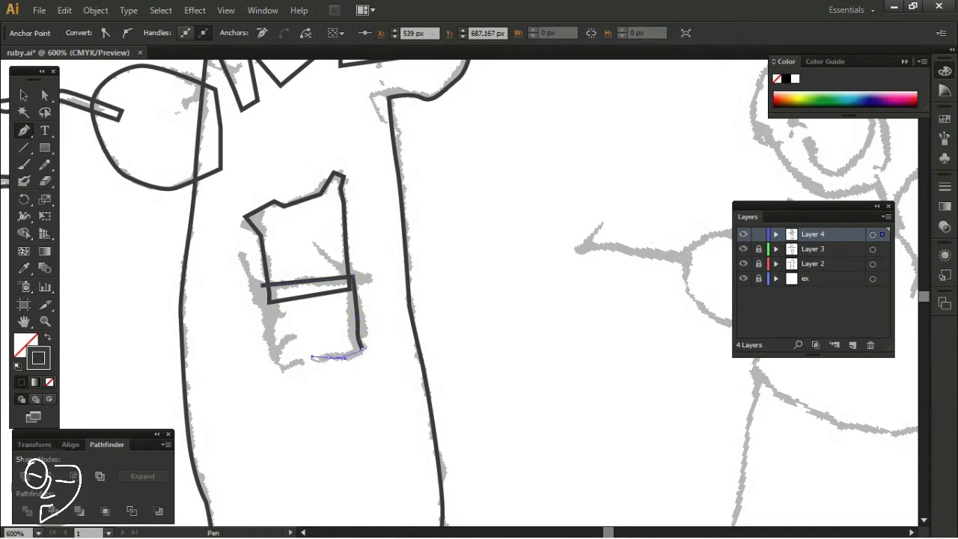
pyautogui.click(261, 285)
pyautogui.scroll(-3, 299, 288)
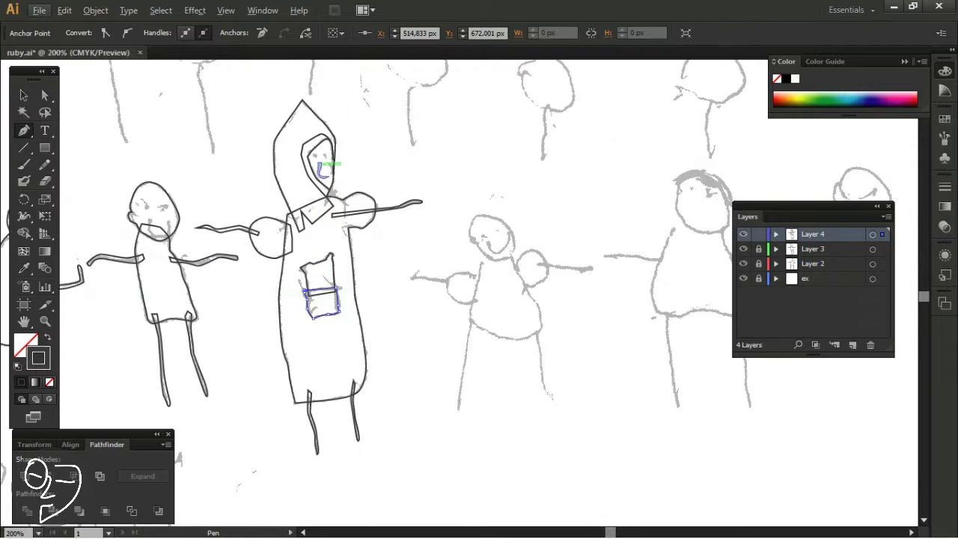
# Step: Give the hooded figure's face paths a dark fill by swapping fill and stroke
pyautogui.scroll(4, 315, 155)
pyautogui.moveTo(287, 131); pyautogui.dragTo(382, 247)
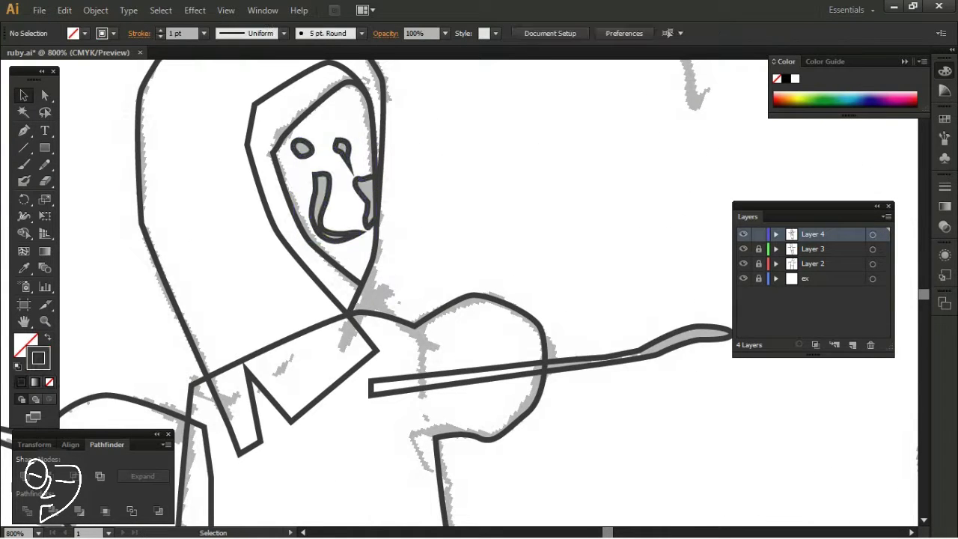
pyautogui.hotkey('shift', 'x')
pyautogui.hotkey('ctrl', 'shift', 'a')
# Step: Fill the second figure's face paths dark the same way and add a new Layer 5
pyautogui.scroll(-5, 479, 292)
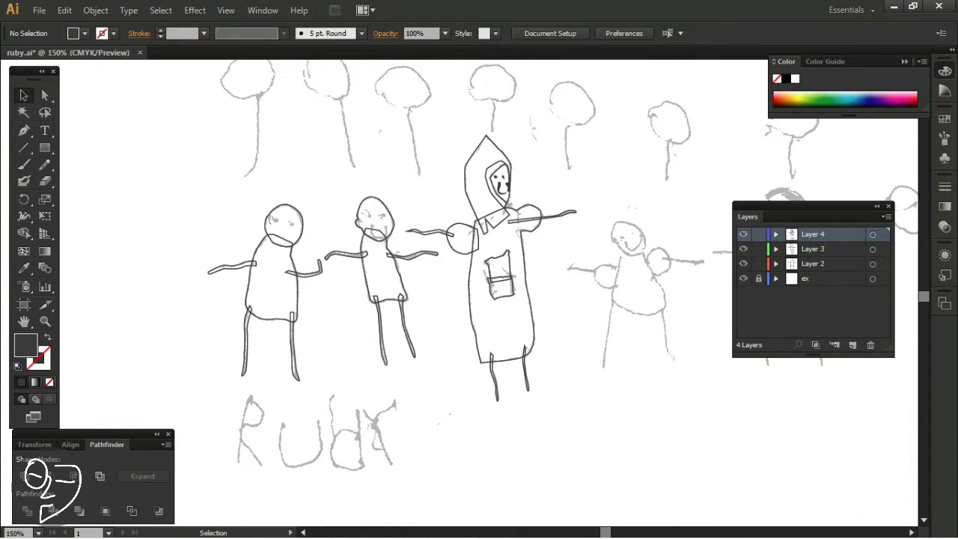
pyautogui.scroll(2, 307, 240)
pyautogui.moveTo(240, 191); pyautogui.dragTo(468, 225)
pyautogui.scroll(3, 453, 202)
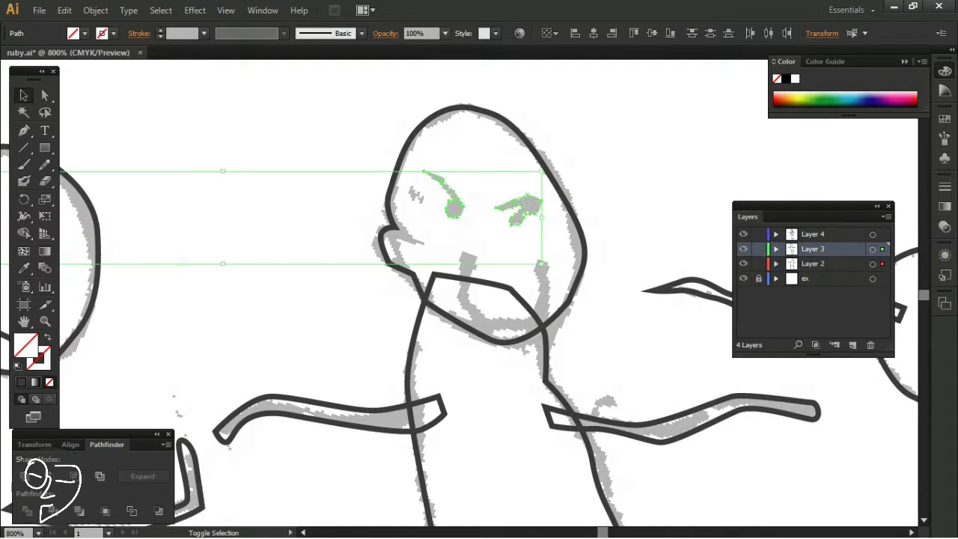
pyautogui.hotkey('shift', 'x')
pyautogui.hotkey('ctrl', 'shift', 'a')
pyautogui.scroll(-3, 478, 292)
pyautogui.scroll(-2, 479, 292)
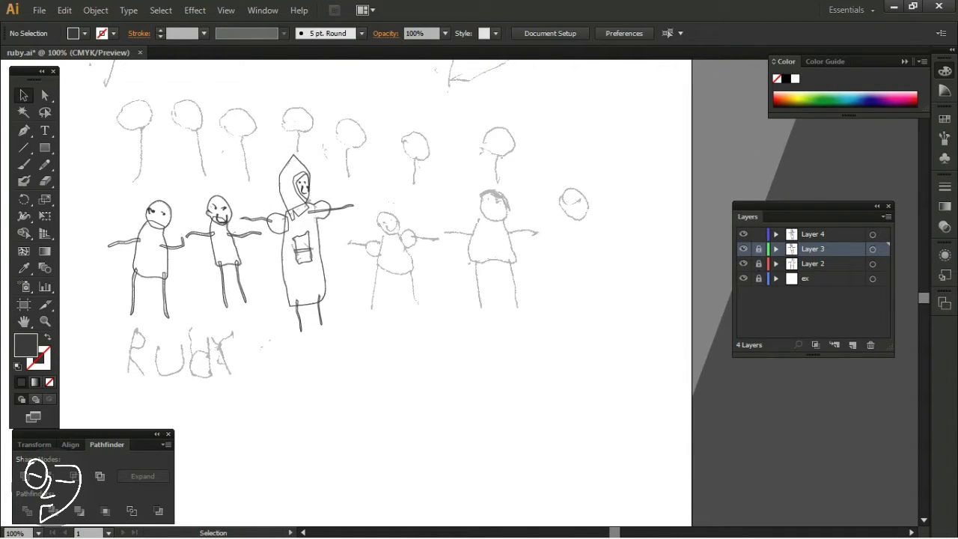
pyautogui.click(852, 345)
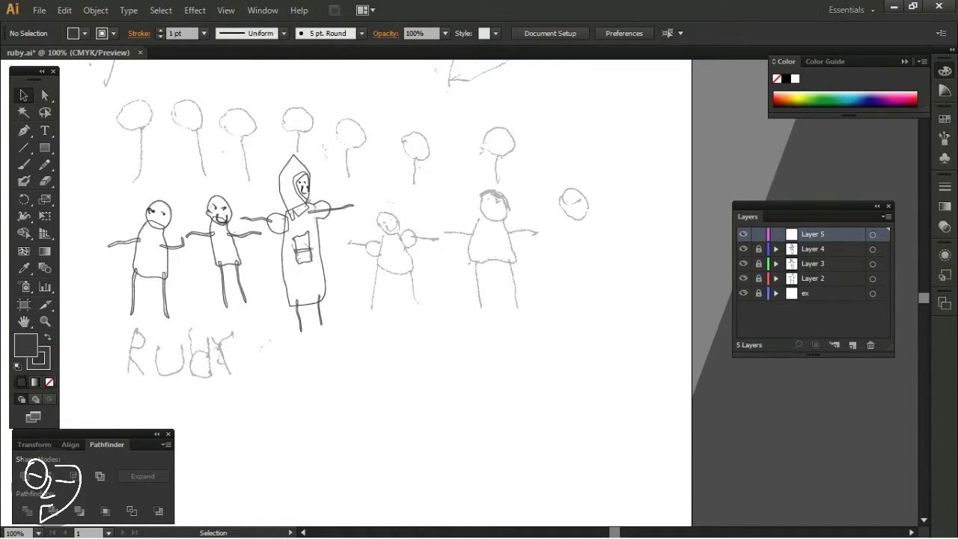
# Step: Trace the figure's left and right arms with the Pen tool
pyautogui.press('p')
pyautogui.scroll(3, 247, 247)
pyautogui.click(252, 257)
pyautogui.scroll(1, 254, 255)
pyautogui.click(384, 274)
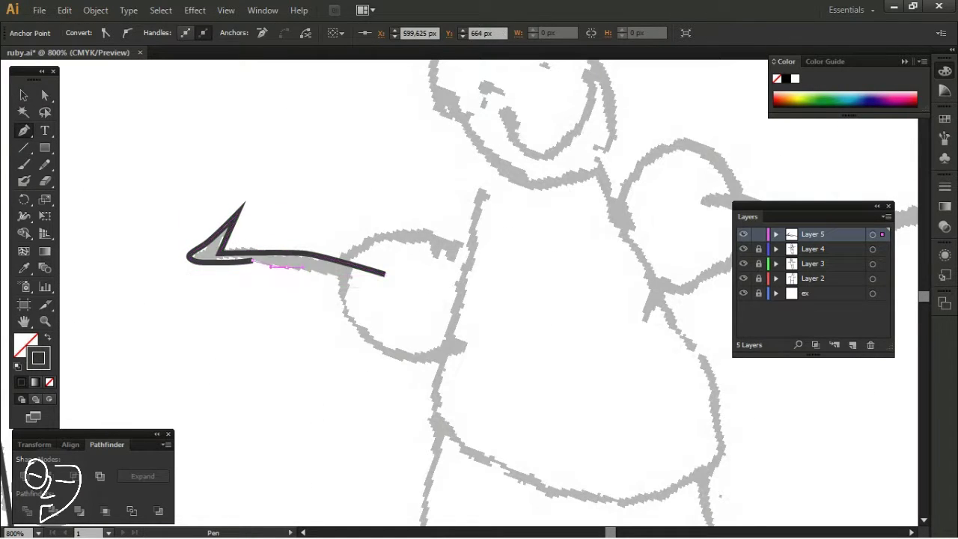
pyautogui.hscroll(5, 385, 274)
pyautogui.click(323, 204)
pyautogui.click(518, 222)
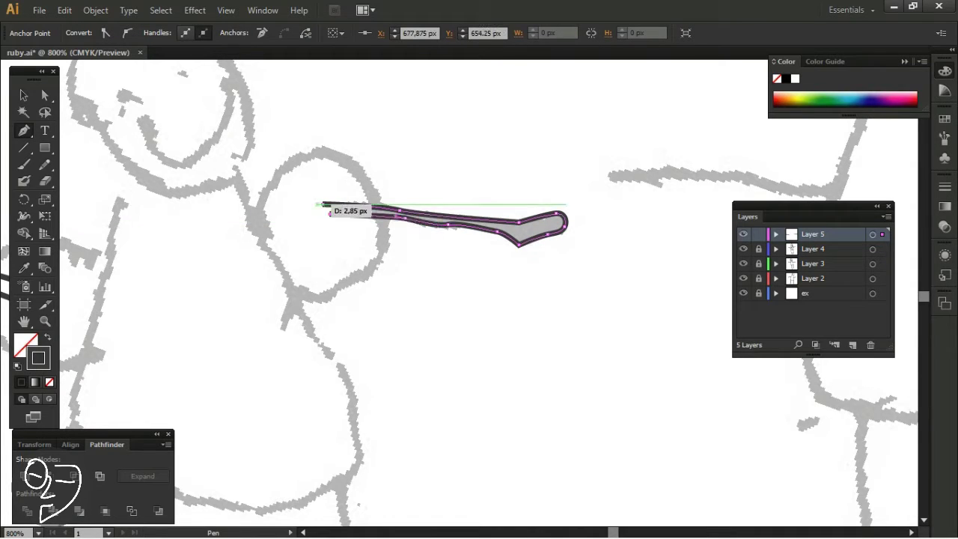
pyautogui.scroll(-3, 408, 225)
pyautogui.scroll(2, 314, 194)
# Step: Trace and close the left leg outline, then start the right leg
pyautogui.moveTo(310, 166); pyautogui.dragTo(292, 239)
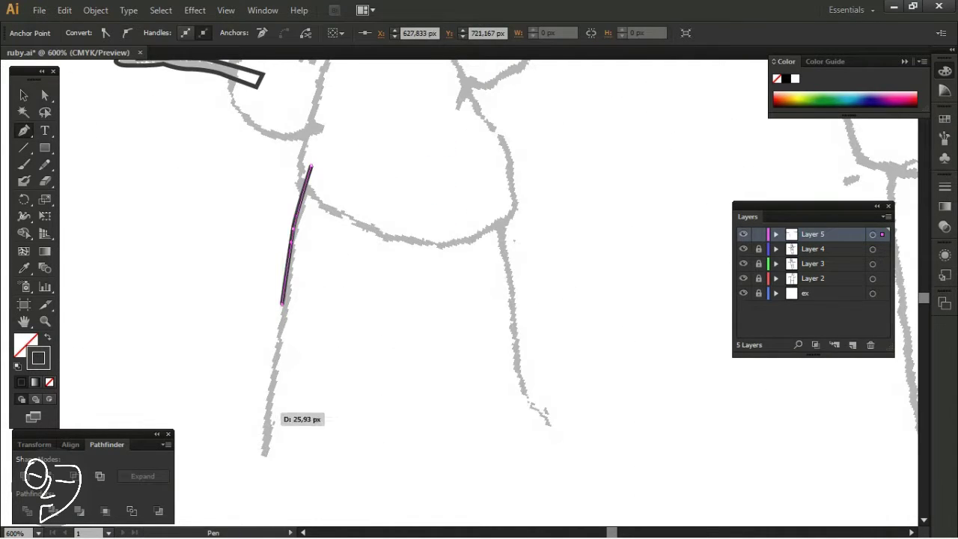
pyautogui.click(265, 453)
pyautogui.click(274, 404)
pyautogui.click(318, 174)
pyautogui.click(310, 166)
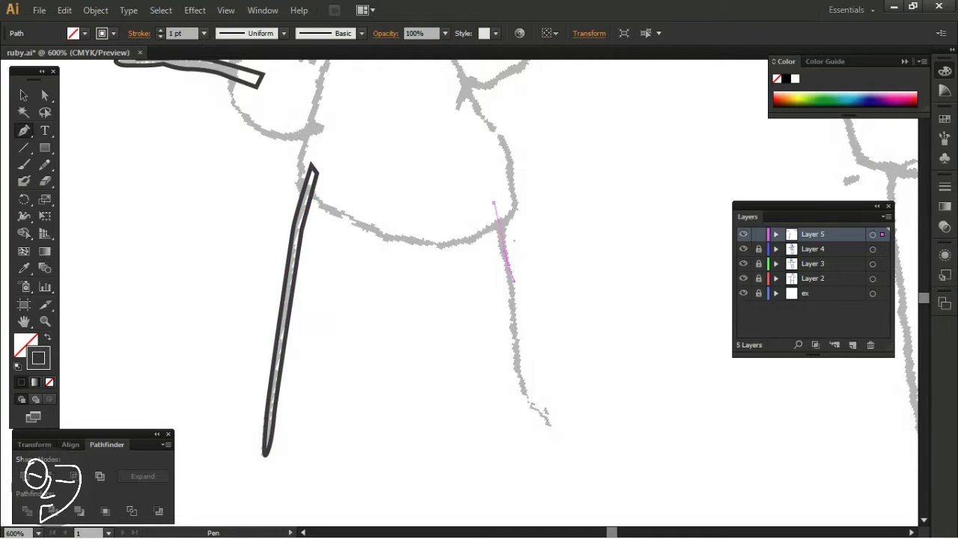
pyautogui.click(513, 291)
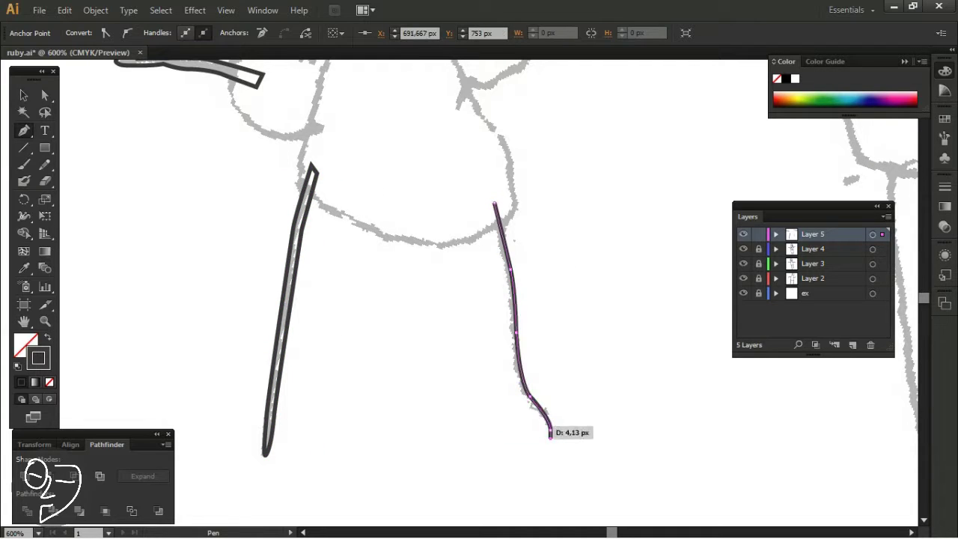
pyautogui.scroll(-2, 494, 202)
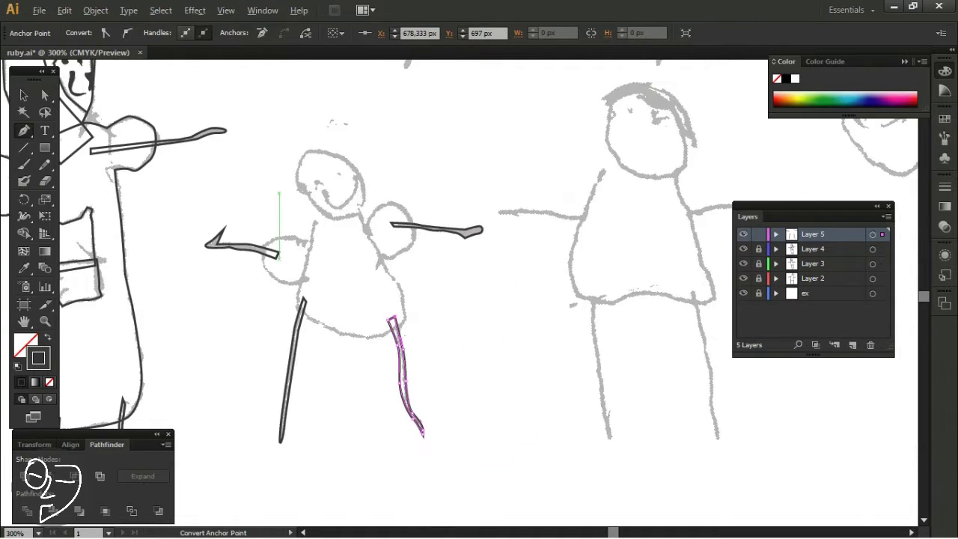
pyautogui.scroll(1, 329, 235)
# Step: Trace the curved left and right hands and the body outline
pyautogui.click(326, 257)
pyautogui.moveTo(254, 269); pyautogui.dragTo(256, 282)
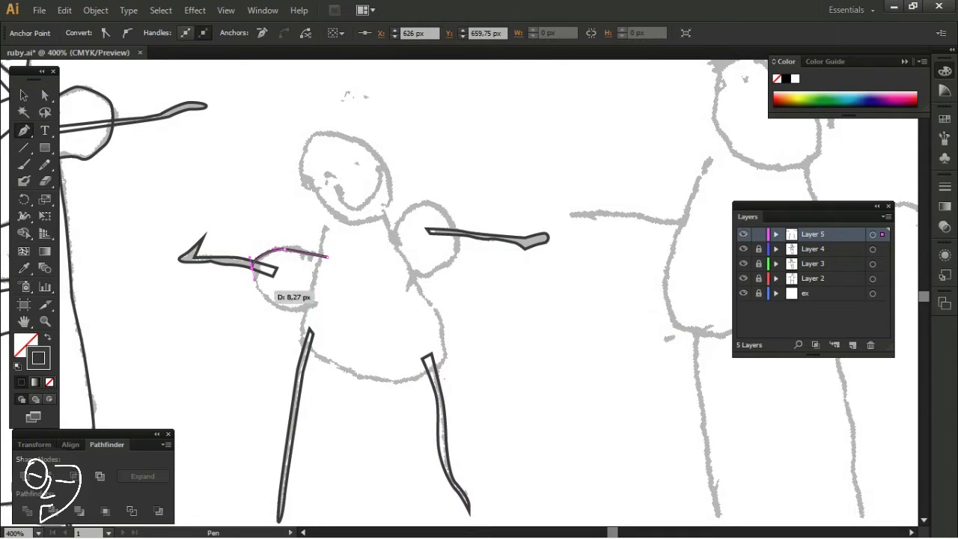
pyautogui.click(383, 242)
pyautogui.moveTo(455, 244); pyautogui.dragTo(458, 260)
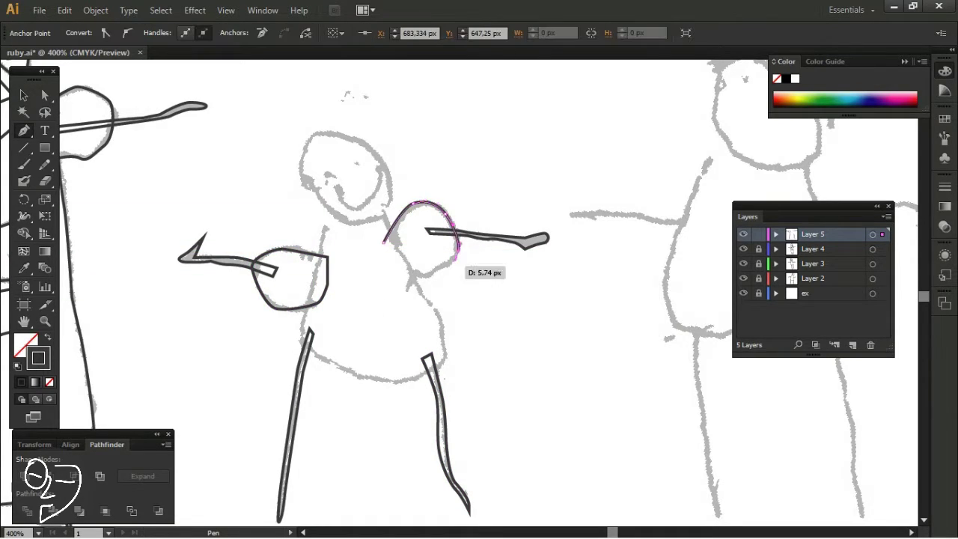
pyautogui.click(327, 213)
pyautogui.moveTo(301, 329); pyautogui.dragTo(344, 373)
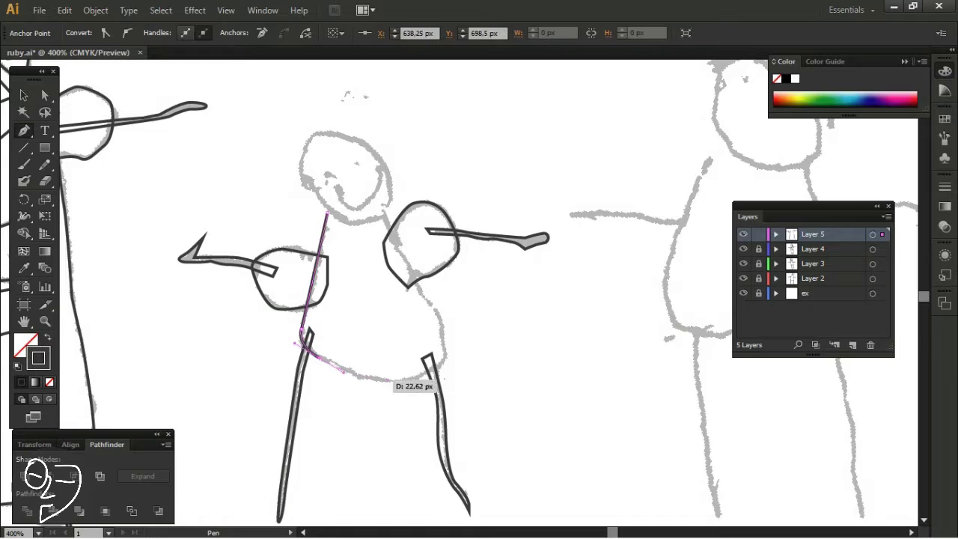
pyautogui.moveTo(410, 285); pyautogui.dragTo(424, 298)
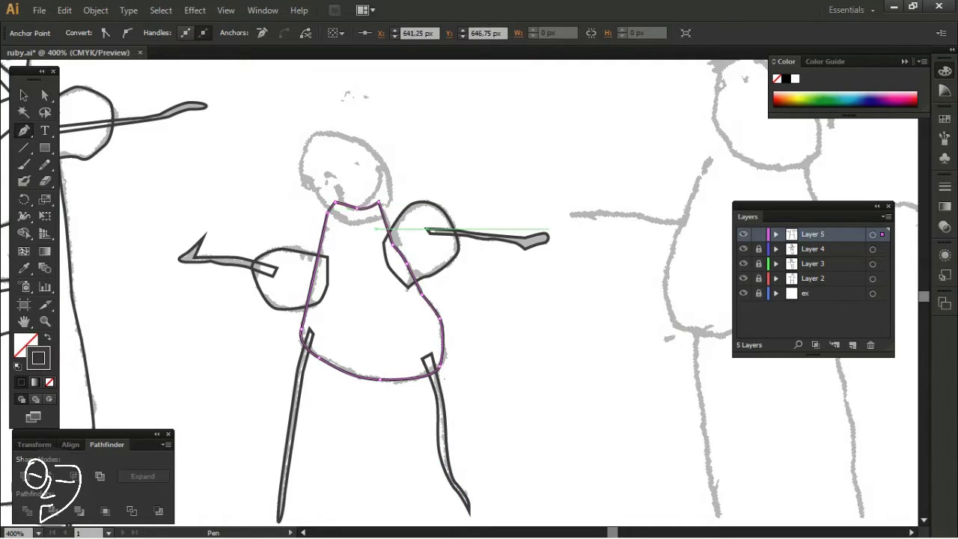
pyautogui.hotkey('ctrl', 'shift', 'a')
# Step: Nudge the neck path's top point, then trace the eye, the mark above it and the other eye
pyautogui.scroll(1, 315, 196)
pyautogui.moveTo(303, 178); pyautogui.dragTo(308, 182)
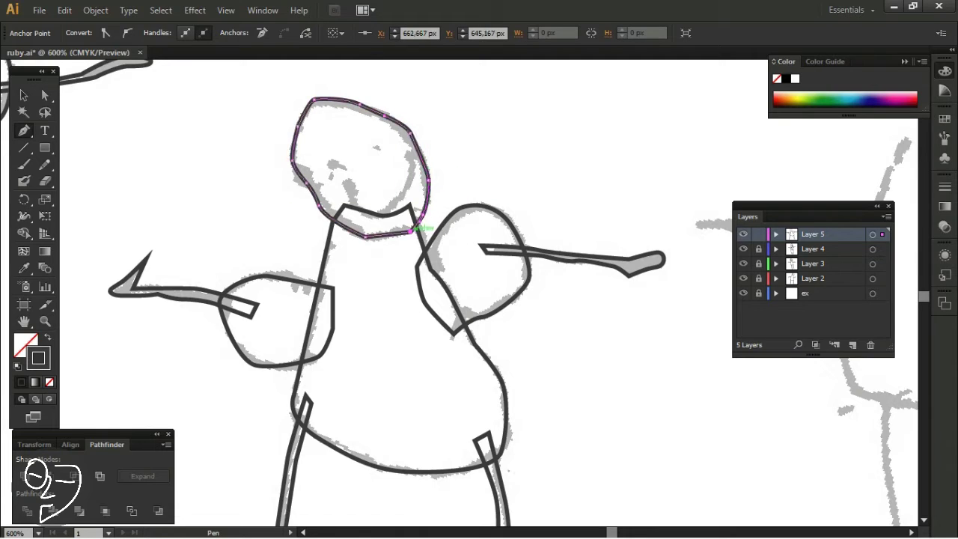
pyautogui.scroll(2, 330, 165)
pyautogui.hotkey('ctrl', 'shift', 'a')
pyautogui.click(322, 191)
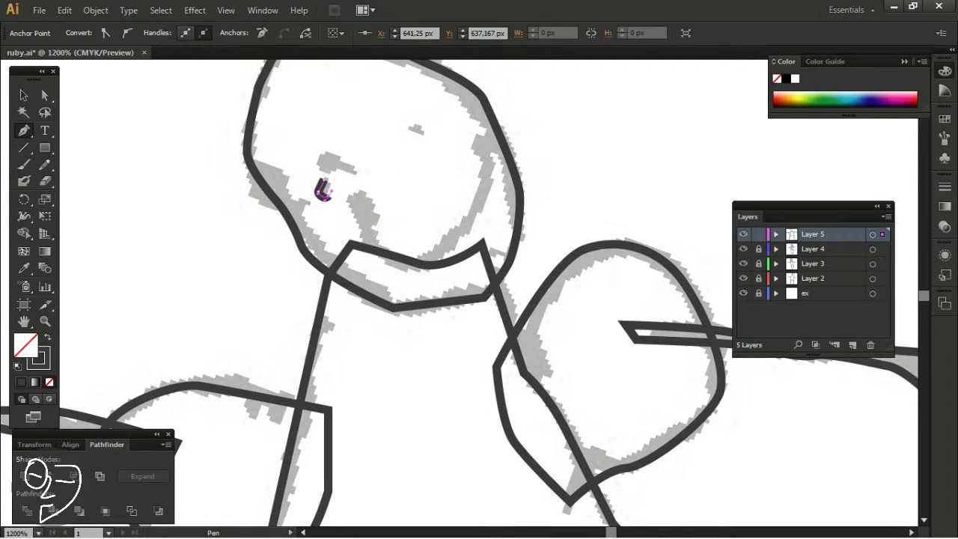
pyautogui.scroll(1, 323, 188)
pyautogui.click(337, 183)
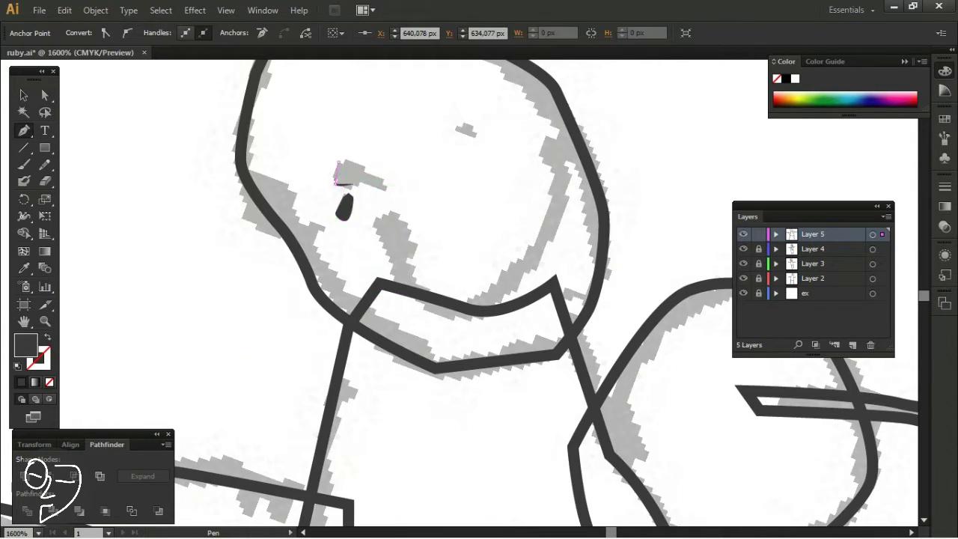
pyautogui.scroll(1, 367, 189)
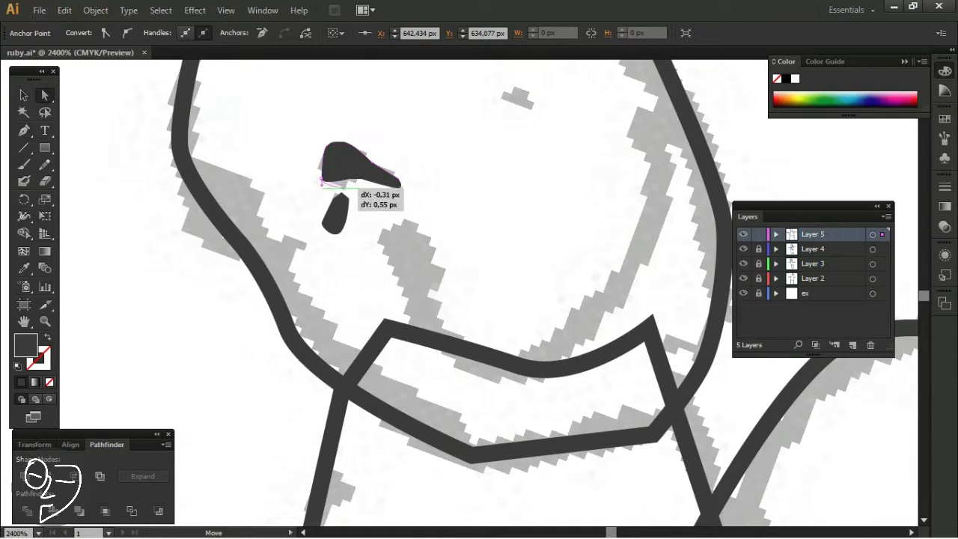
pyautogui.moveTo(550, 178); pyautogui.dragTo(482, 279)
pyautogui.moveTo(433, 199); pyautogui.dragTo(465, 208)
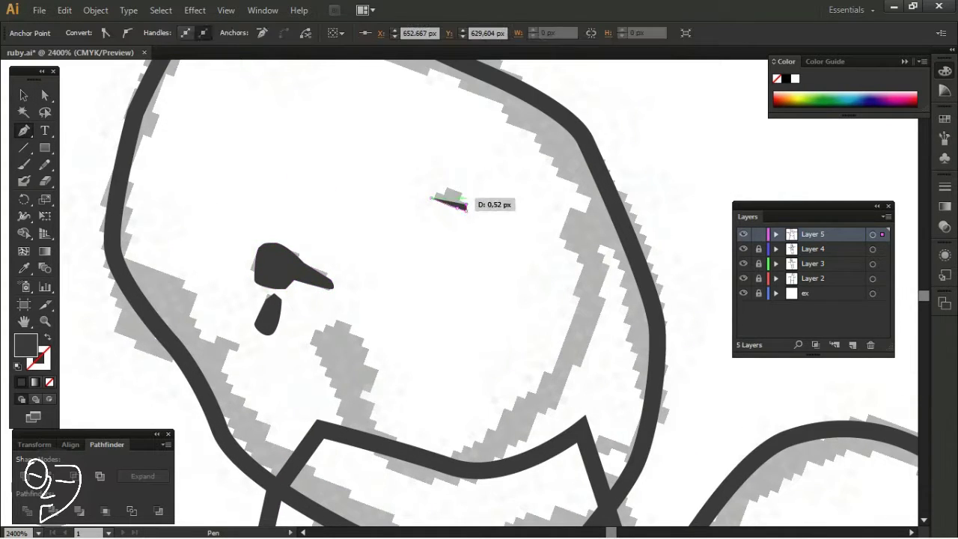
# Step: Draw and close the wide crescent-shaped smiling mouth
pyautogui.click(337, 323)
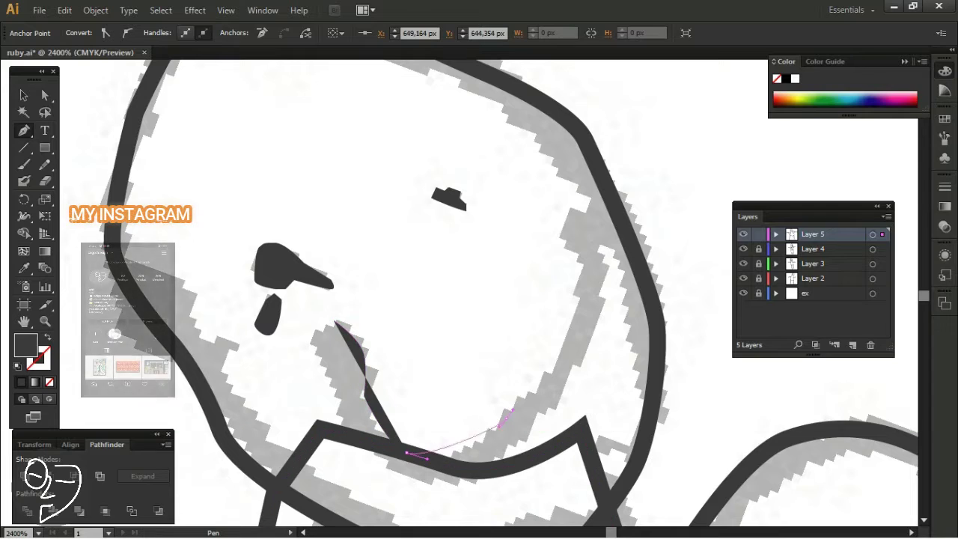
pyautogui.moveTo(505, 416); pyautogui.dragTo(576, 281)
pyautogui.moveTo(570, 218); pyautogui.dragTo(591, 247)
pyautogui.moveTo(524, 389); pyautogui.dragTo(479, 434)
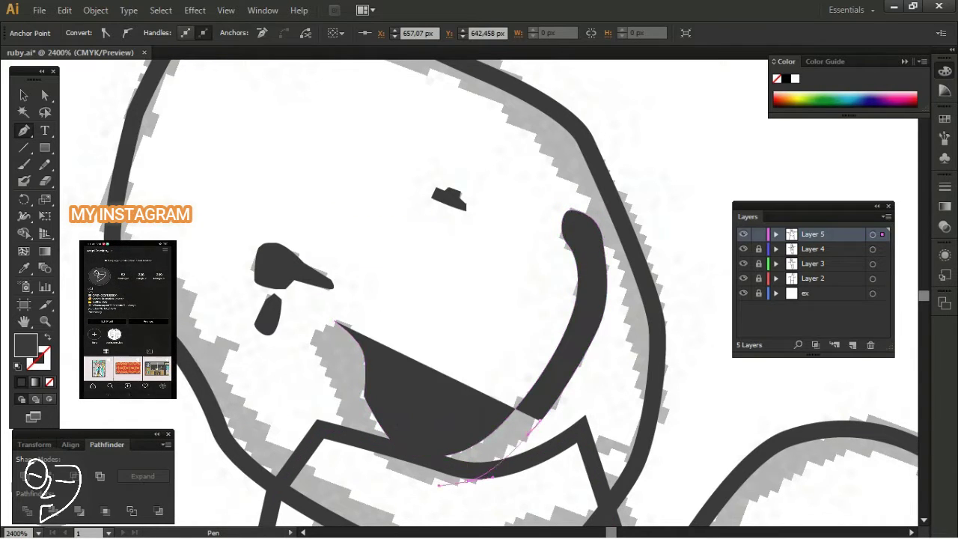
pyautogui.moveTo(377, 464); pyautogui.dragTo(333, 384)
pyautogui.click(337, 323)
pyautogui.scroll(-10, 370, 306)
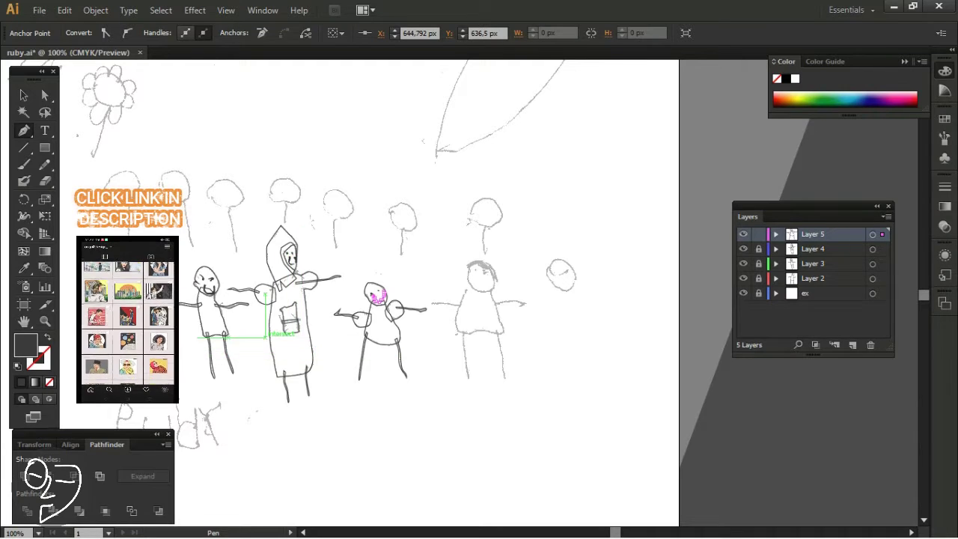
pyautogui.scroll(3, 389, 284)
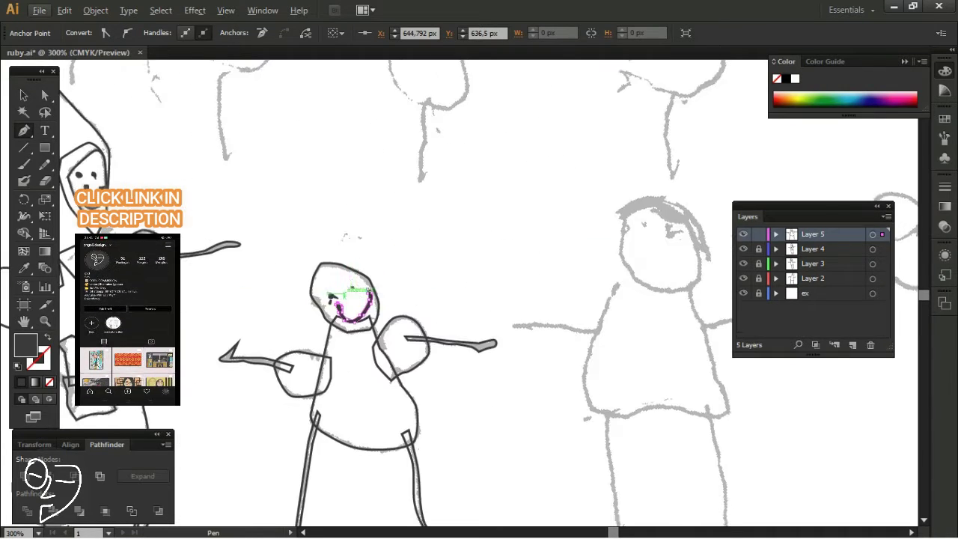
# Step: Add Layer 6 on top for the next figure
pyautogui.press('v')
pyautogui.scroll(-2, 200, 299)
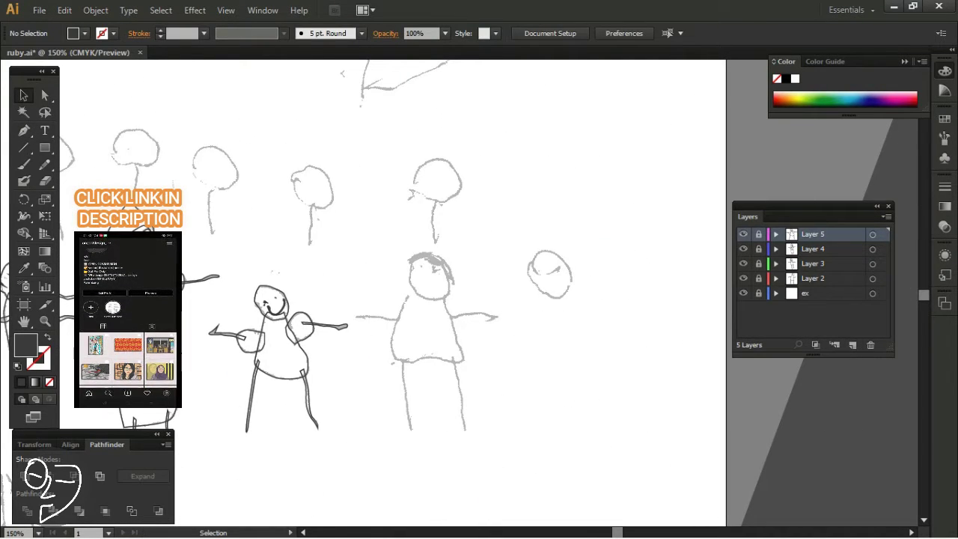
pyautogui.hotkey('ctrl', 'l')
# Step: Trace and close the dark-haired figure's left and right arms with the Pen tool
pyautogui.press('b')
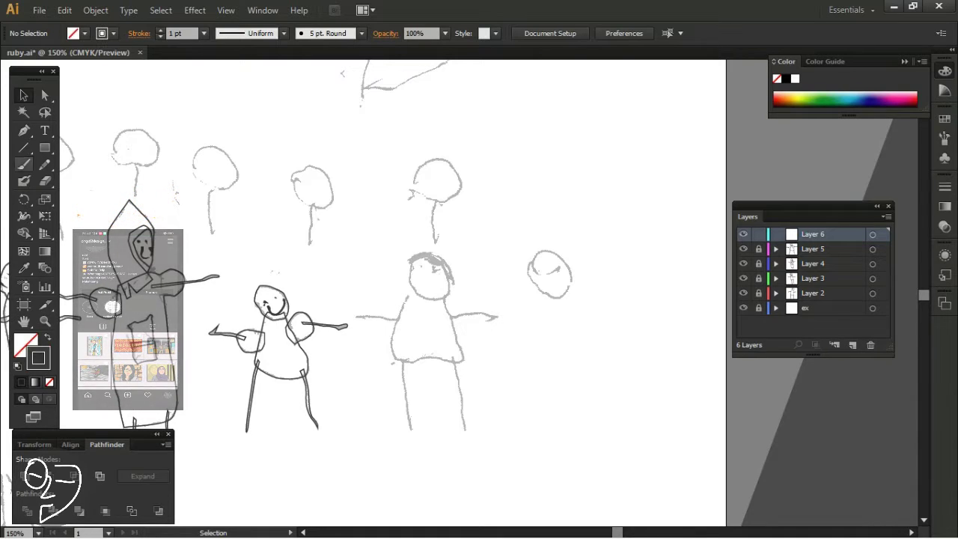
pyautogui.scroll(4, 389, 314)
pyautogui.press('p')
pyautogui.click(300, 240)
pyautogui.click(394, 245)
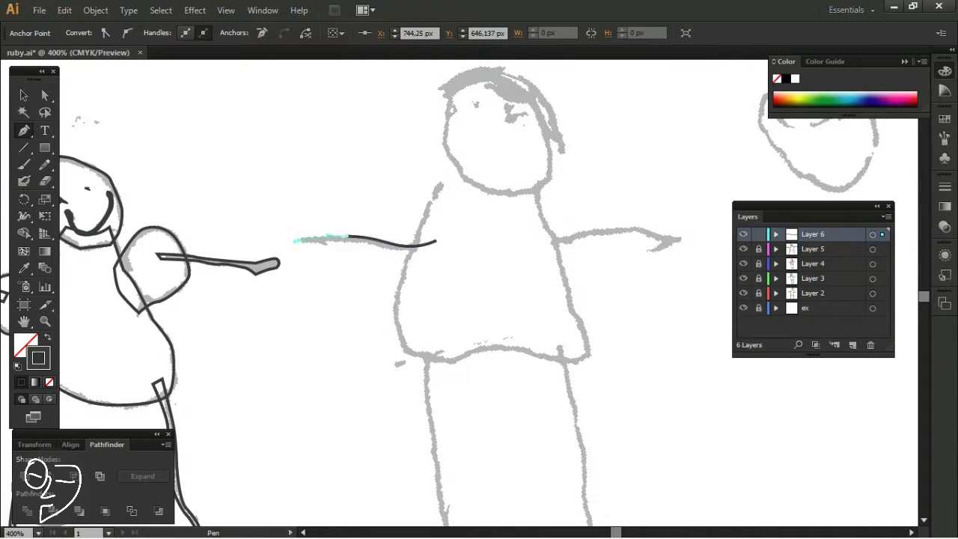
pyautogui.hscroll(3, 437, 242)
pyautogui.click(473, 236)
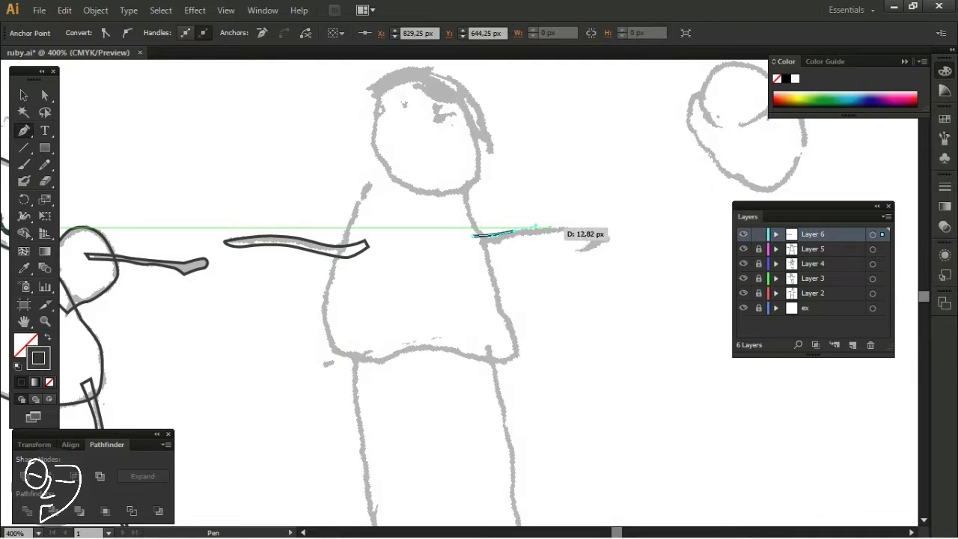
pyautogui.click(555, 226)
pyautogui.click(588, 233)
pyautogui.hscroll(3, 589, 243)
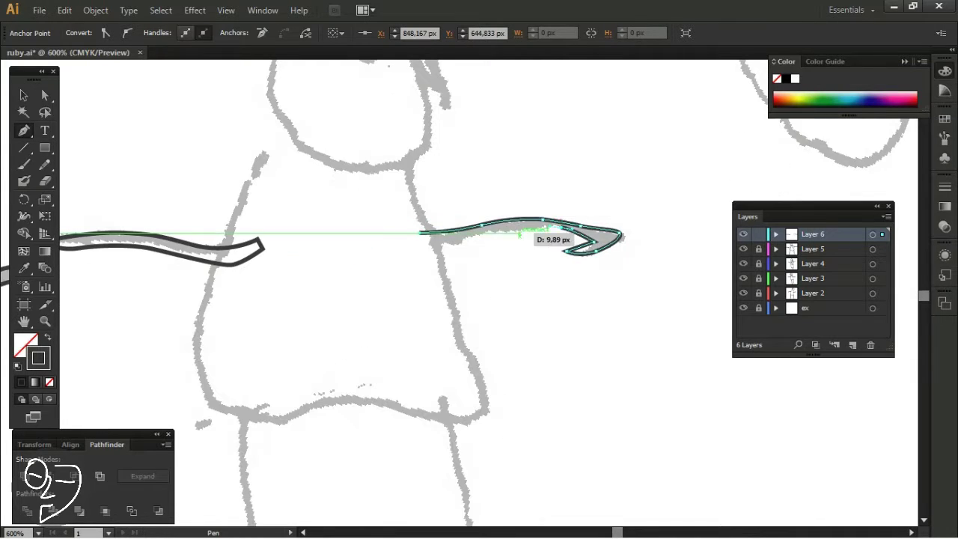
pyautogui.click(455, 241)
# Step: Trace the left leg as a closed outline
pyautogui.scroll(-1, 455, 242)
pyautogui.scroll(-2, 455, 242)
pyautogui.scroll(2, 358, 239)
pyautogui.click(360, 180)
pyautogui.click(356, 256)
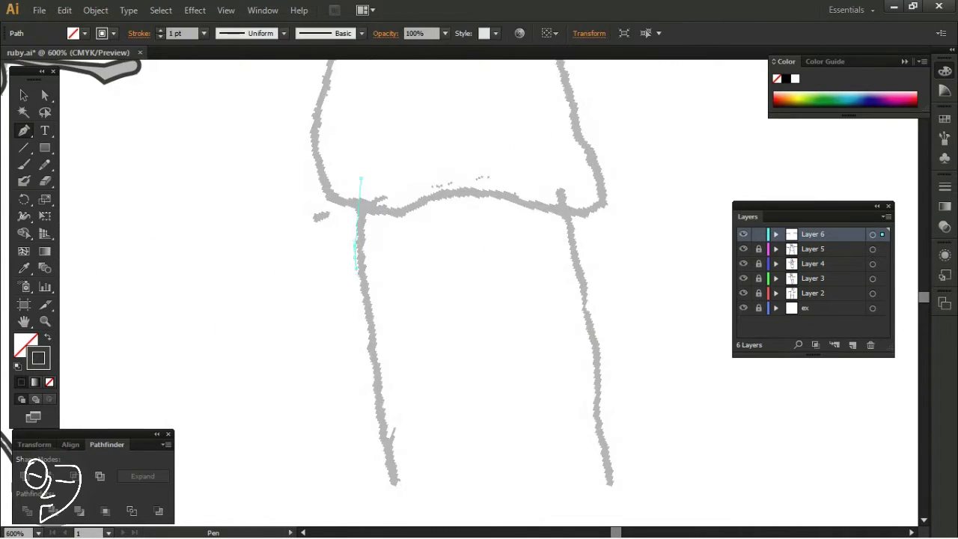
pyautogui.click(370, 344)
pyautogui.click(381, 374)
pyautogui.click(376, 327)
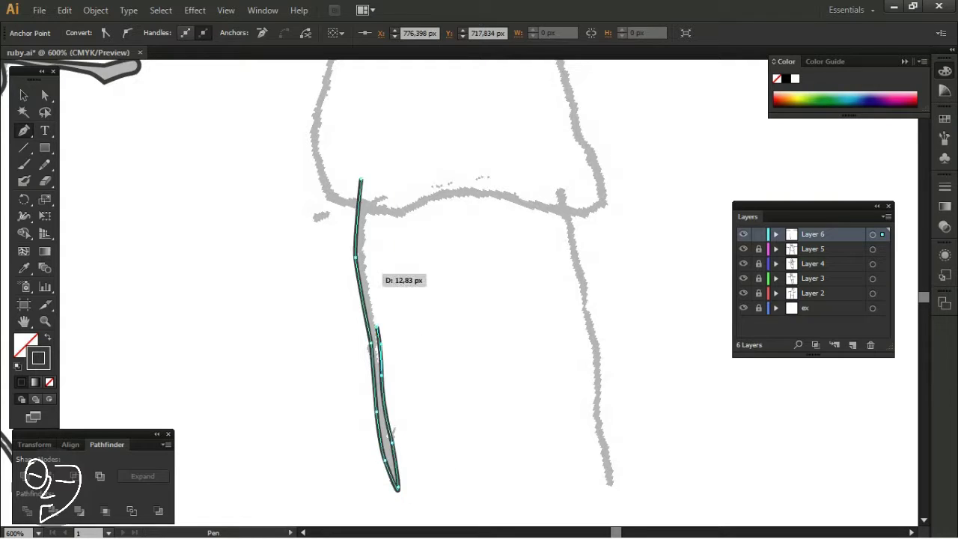
pyautogui.click(360, 179)
# Step: Trace the right leg as a closed outline
pyautogui.scroll(-1, 361, 180)
pyautogui.hscroll(2, 360, 180)
pyautogui.click(477, 149)
pyautogui.click(487, 212)
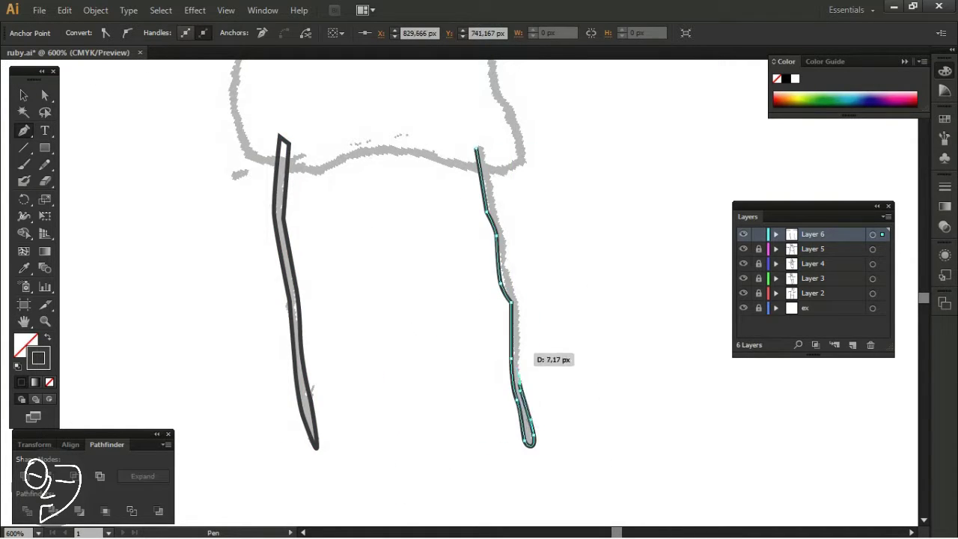
pyautogui.click(480, 148)
pyautogui.scroll(-2, 480, 148)
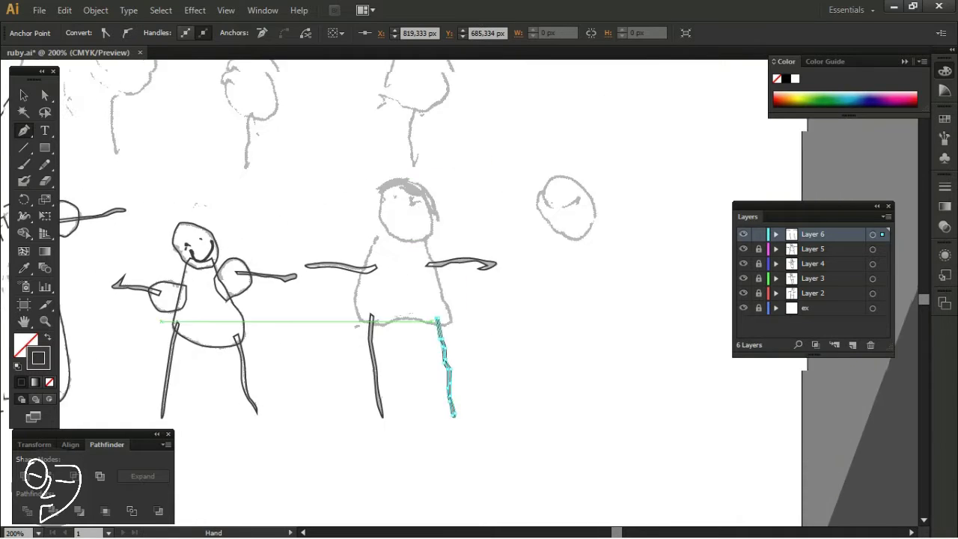
pyautogui.scroll(1, 342, 199)
# Step: Outline the dress from the neckline around the hem and up toward the neck
pyautogui.click(365, 169)
pyautogui.click(350, 334)
pyautogui.click(395, 322)
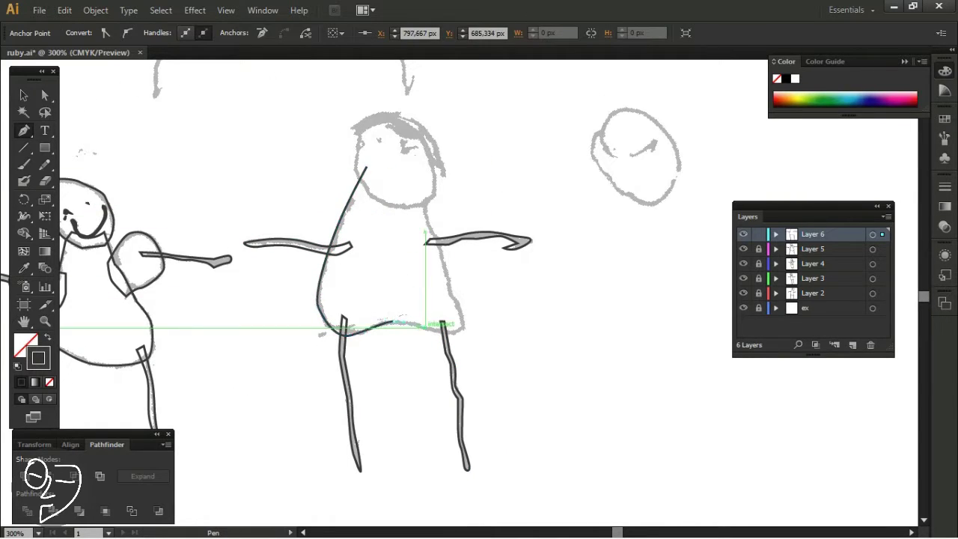
pyautogui.click(464, 331)
pyautogui.click(447, 288)
pyautogui.click(432, 224)
pyautogui.click(423, 187)
# Step: Close the dress outline and trace the figure's curved eye shape
pyautogui.click(366, 166)
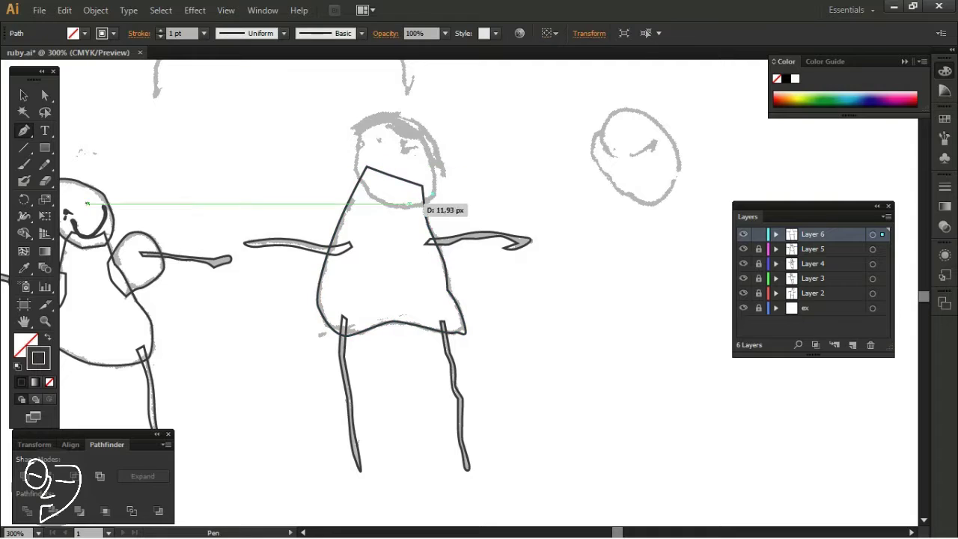
pyautogui.scroll(1, 389, 118)
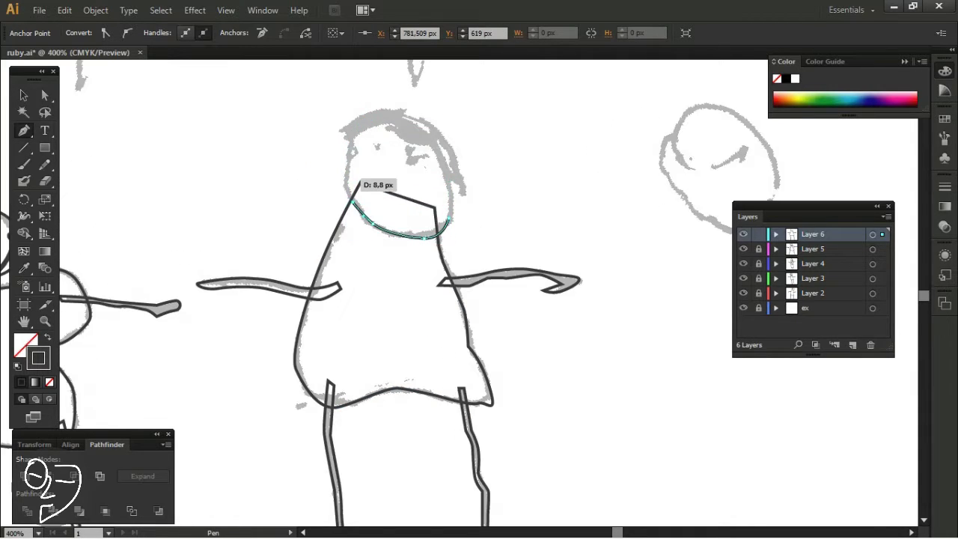
pyautogui.scroll(1, 447, 178)
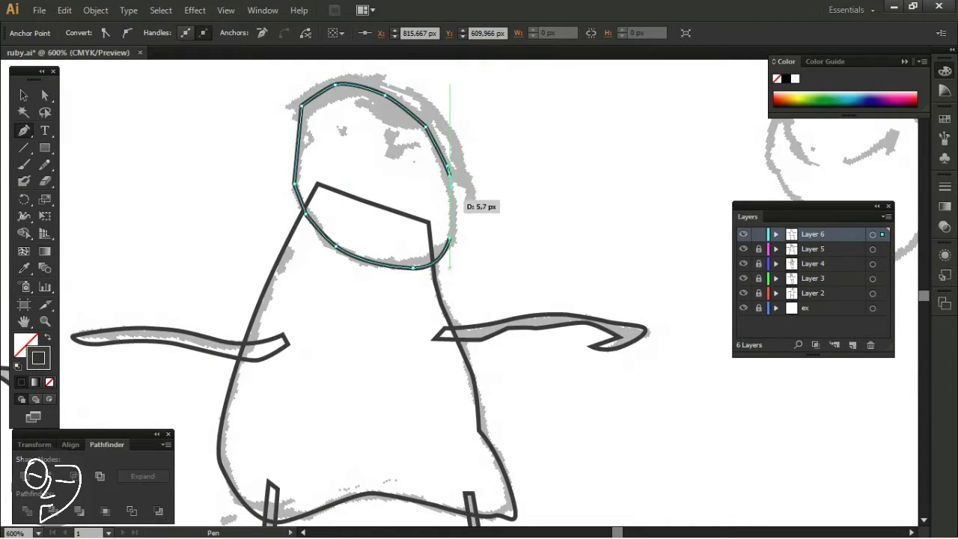
pyautogui.scroll(1, 341, 138)
pyautogui.click(393, 143)
pyautogui.moveTo(414, 142); pyautogui.dragTo(426, 140)
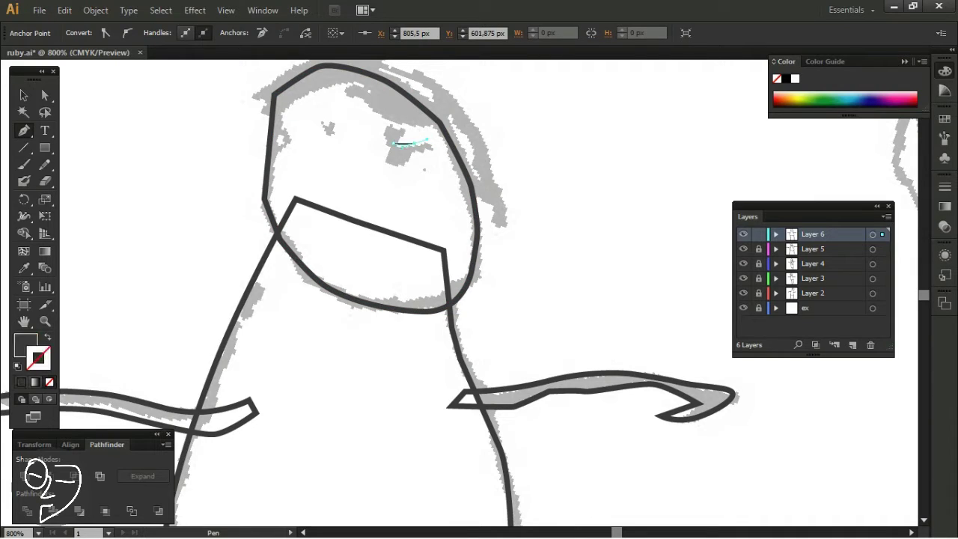
pyautogui.scroll(2, 398, 153)
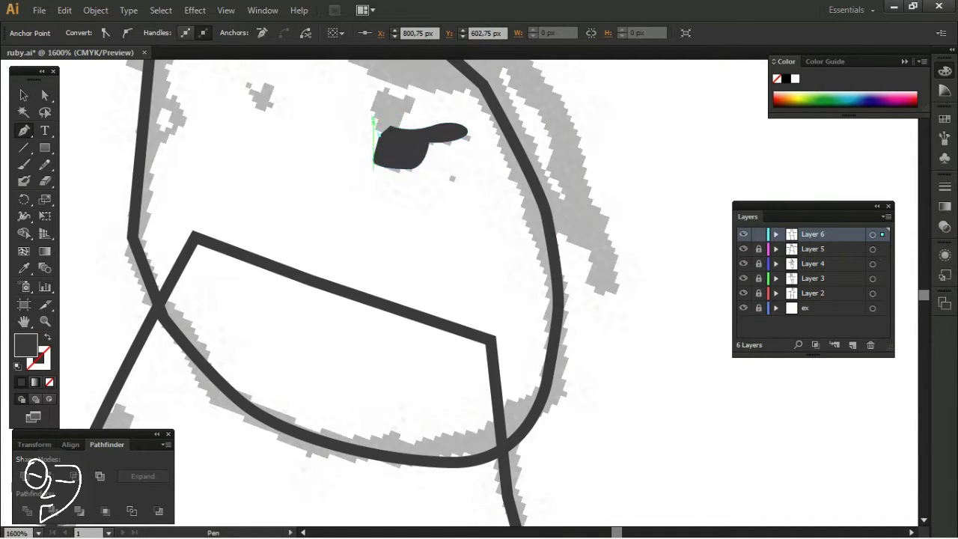
pyautogui.scroll(-1, 400, 120)
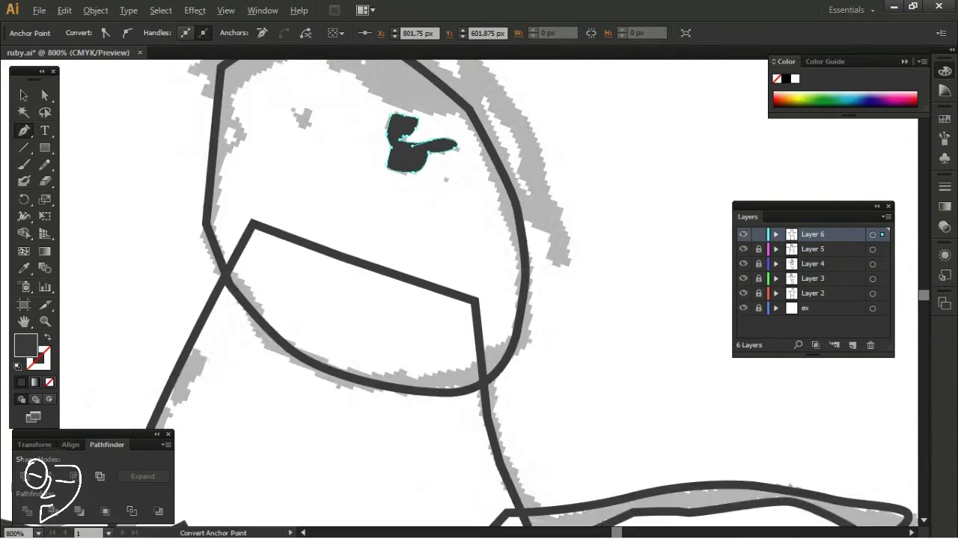
pyautogui.scroll(-2, 389, 150)
pyautogui.scroll(1, 366, 203)
pyautogui.scroll(3, 367, 203)
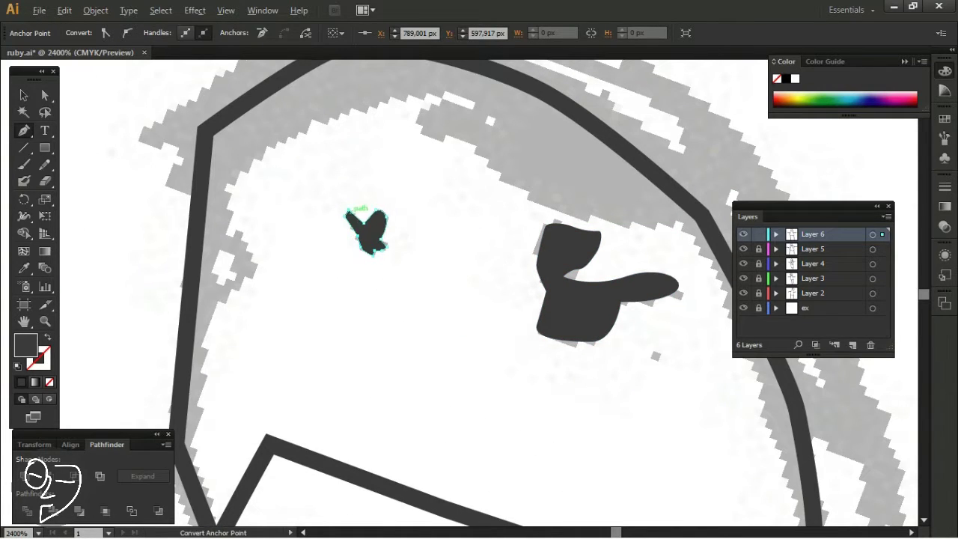
pyautogui.scroll(-1, 346, 215)
# Step: Trace and close the curved hair shape over the head
pyautogui.click(265, 241)
pyautogui.moveTo(362, 198); pyautogui.dragTo(389, 201)
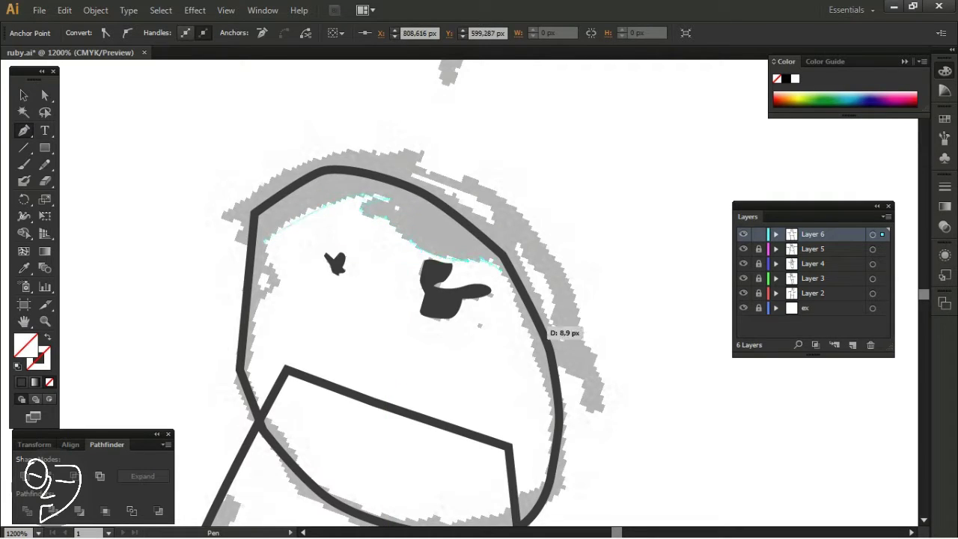
pyautogui.moveTo(558, 405)
pyautogui.mouseDown()
pyautogui.moveTo(563, 370)
pyautogui.moveTo(598, 355)
pyautogui.mouseUp()
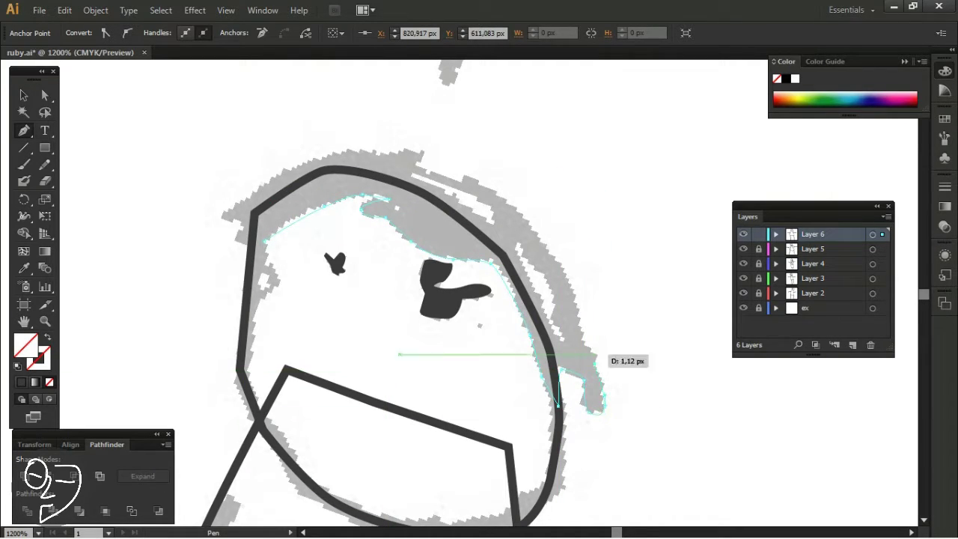
pyautogui.moveTo(385, 155); pyautogui.dragTo(334, 149)
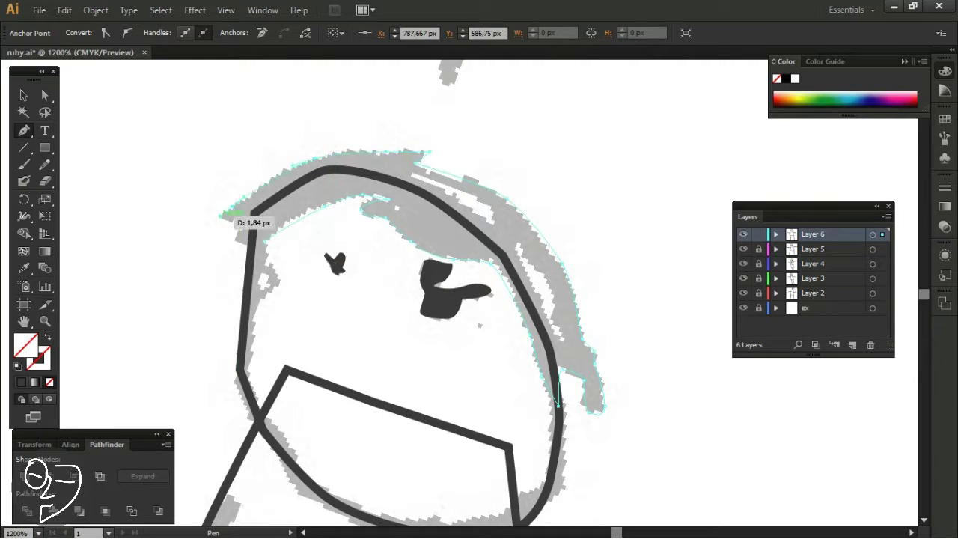
pyautogui.click(225, 216)
pyautogui.scroll(-4, 294, 270)
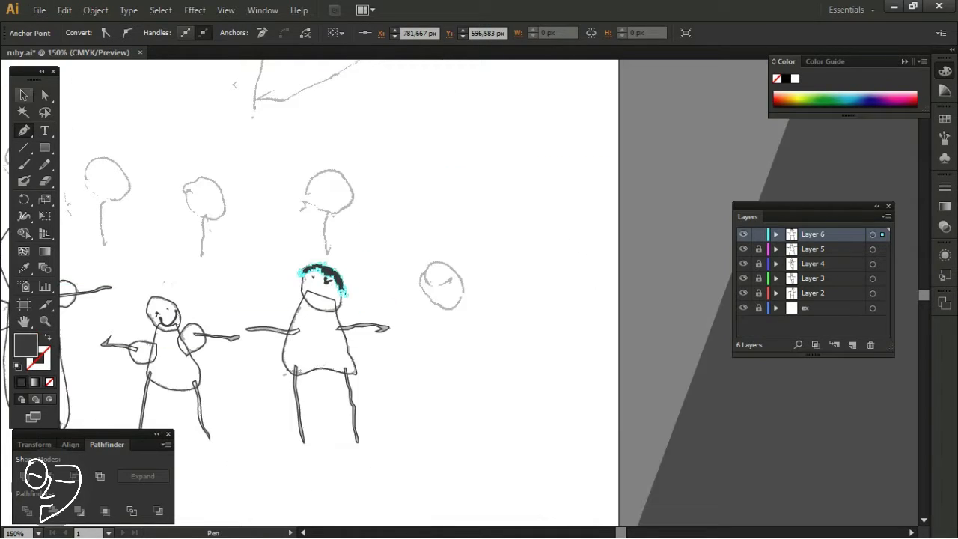
# Step: Add a brush layer and paint the first tree trunk with a 0,25 pt stroke
pyautogui.press('v')
pyautogui.click(834, 344)
pyautogui.hscroll(-4, 375, 299)
pyautogui.press('b')
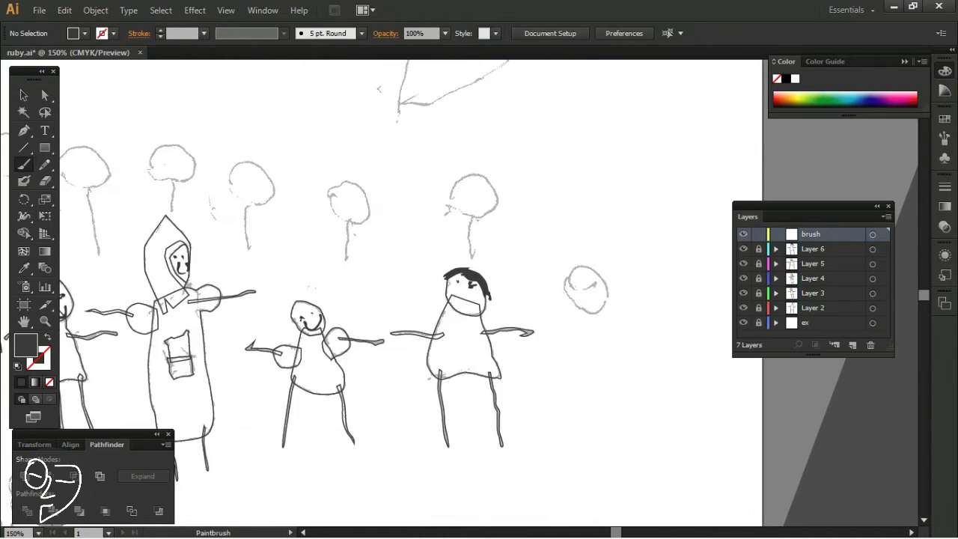
pyautogui.moveTo(471, 209); pyautogui.dragTo(470, 251)
pyautogui.press('v')
pyautogui.click(204, 33)
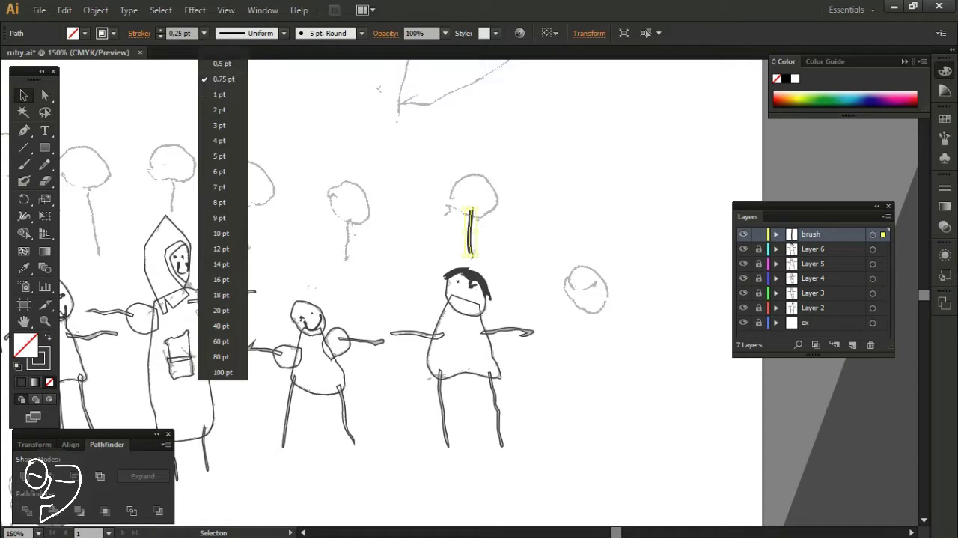
pyautogui.click(223, 48)
pyautogui.hotkey('ctrl', 'shift', 'a')
pyautogui.hotkey('ctrl', '+')
# Step: Paint three more thin trunks under the trees
pyautogui.moveTo(338, 227); pyautogui.dragTo(336, 258)
pyautogui.hscroll(-2, 336, 258)
pyautogui.hscroll(-3, 337, 258)
pyautogui.moveTo(410, 181); pyautogui.dragTo(401, 249)
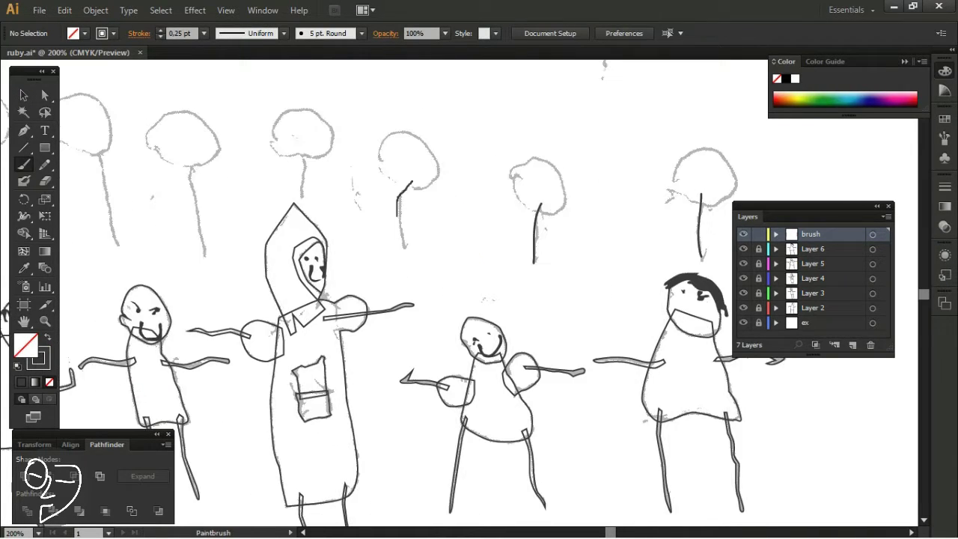
pyautogui.hscroll(-4, 400, 249)
pyautogui.hscroll(-2, 344, 172)
pyautogui.moveTo(336, 137); pyautogui.dragTo(352, 204)
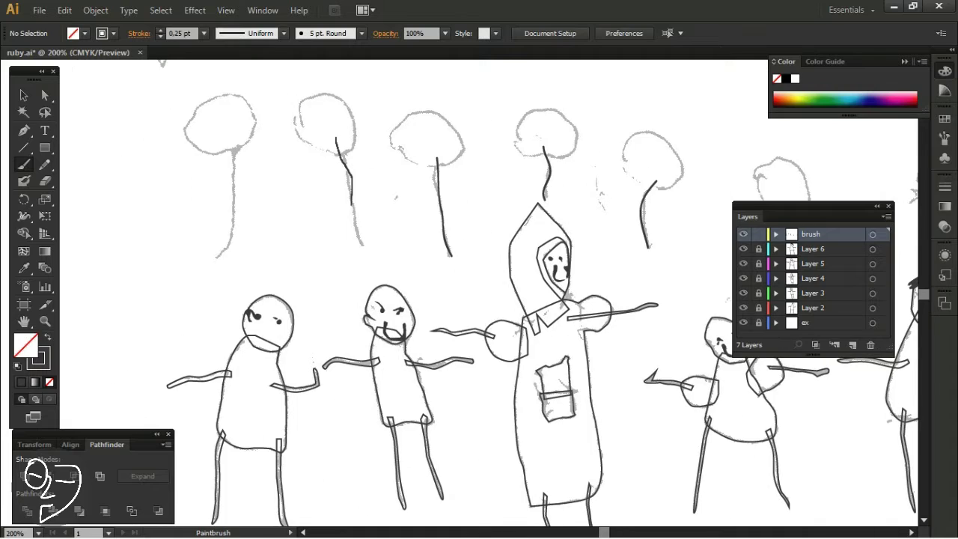
# Step: Trace the first two tree crowns at the left of the row with curved Pen anchors
pyautogui.scroll(2, 191, 127)
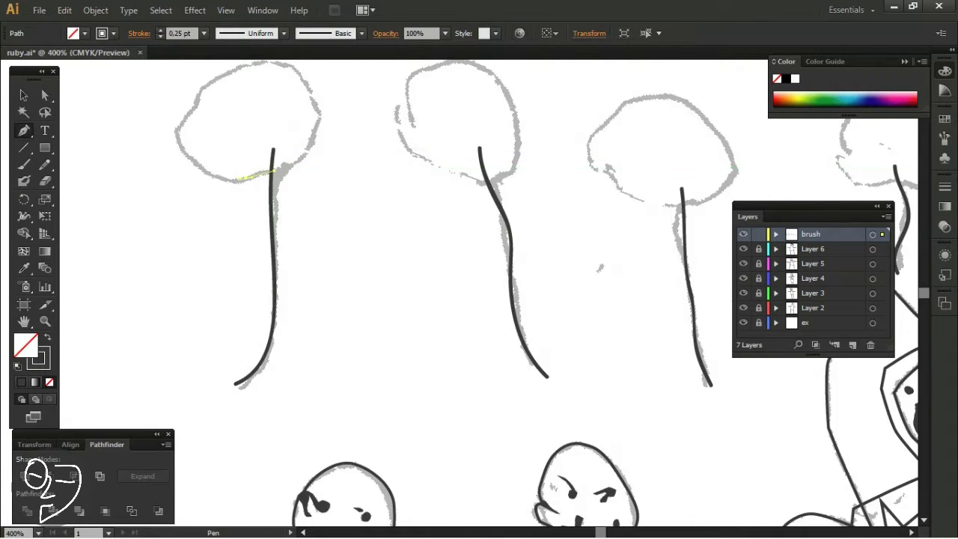
pyautogui.click(273, 167)
pyautogui.moveTo(185, 152); pyautogui.dragTo(187, 153)
pyautogui.scroll(2, 224, 225)
pyautogui.hscroll(1, 224, 224)
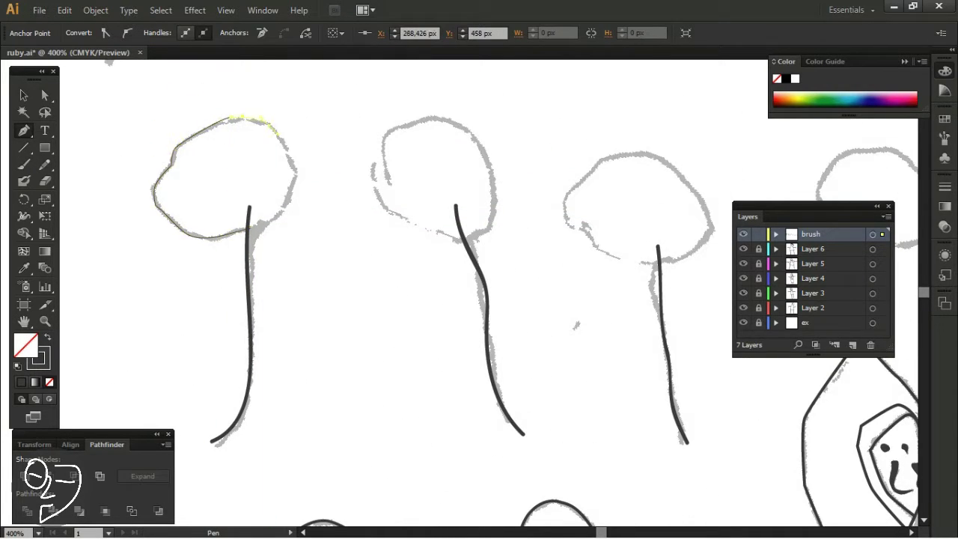
pyautogui.moveTo(470, 238); pyautogui.dragTo(395, 208)
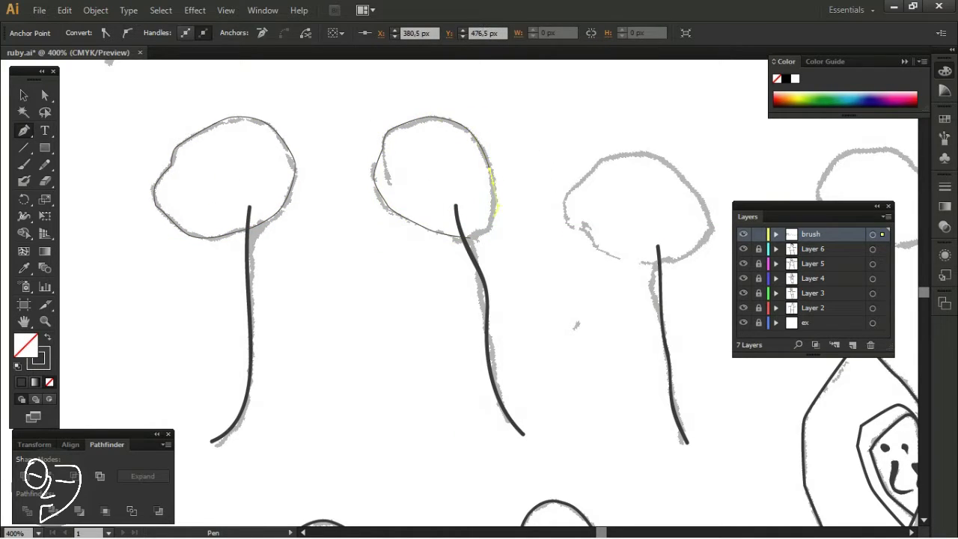
# Step: Outline the next tree crowns in the middle of the row over their trunk tops
pyautogui.hscroll(5, 479, 300)
pyautogui.scroll(-2, 479, 299)
pyautogui.moveTo(395, 203); pyautogui.dragTo(329, 184)
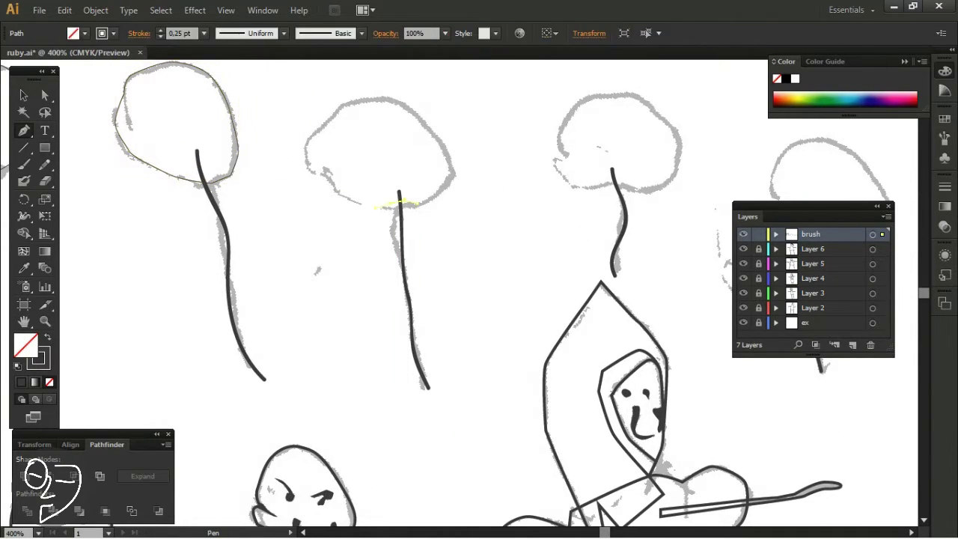
pyautogui.moveTo(352, 99); pyautogui.dragTo(385, 95)
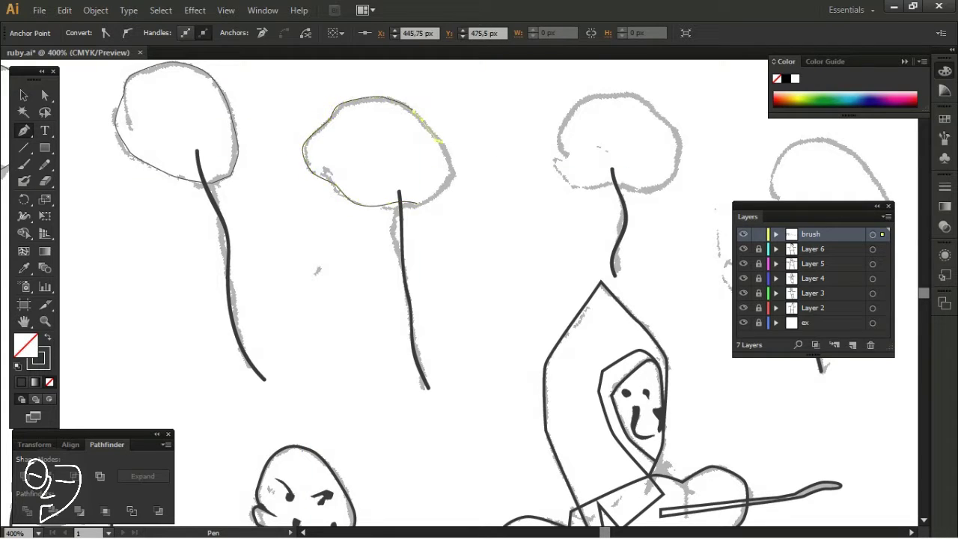
pyautogui.hscroll(5, 452, 177)
pyautogui.moveTo(378, 200); pyautogui.dragTo(349, 202)
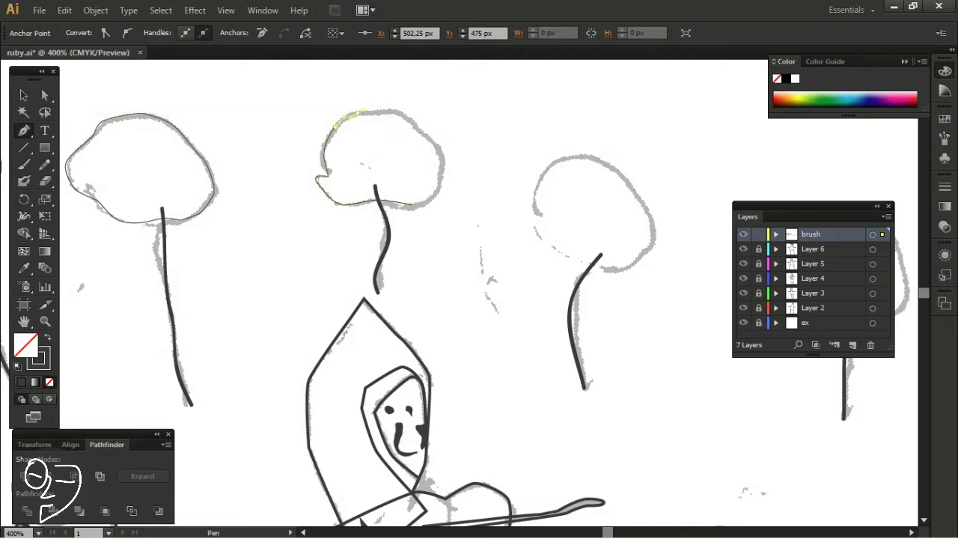
pyautogui.moveTo(381, 114); pyautogui.dragTo(400, 112)
pyautogui.moveTo(441, 166); pyautogui.dragTo(432, 141)
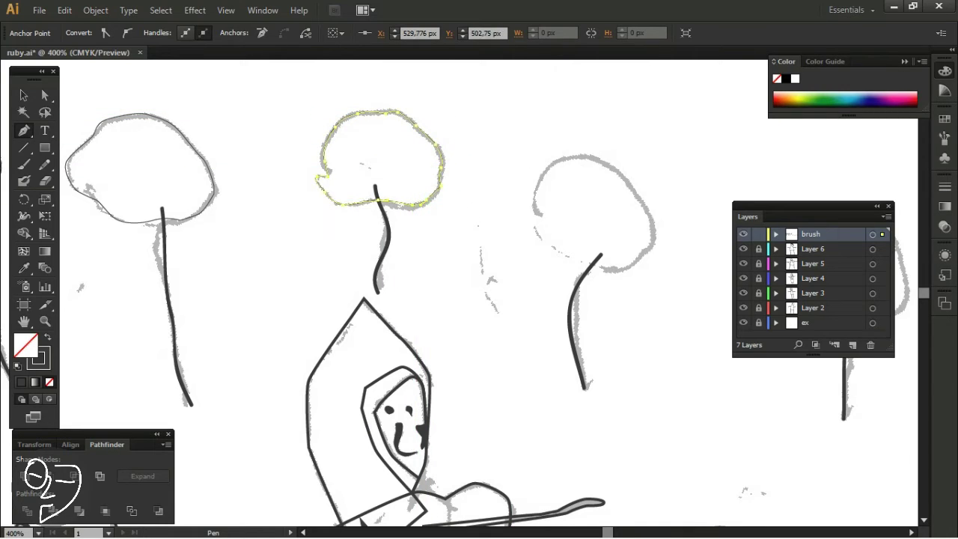
pyautogui.hscroll(4, 479, 270)
pyautogui.moveTo(464, 232); pyautogui.dragTo(486, 238)
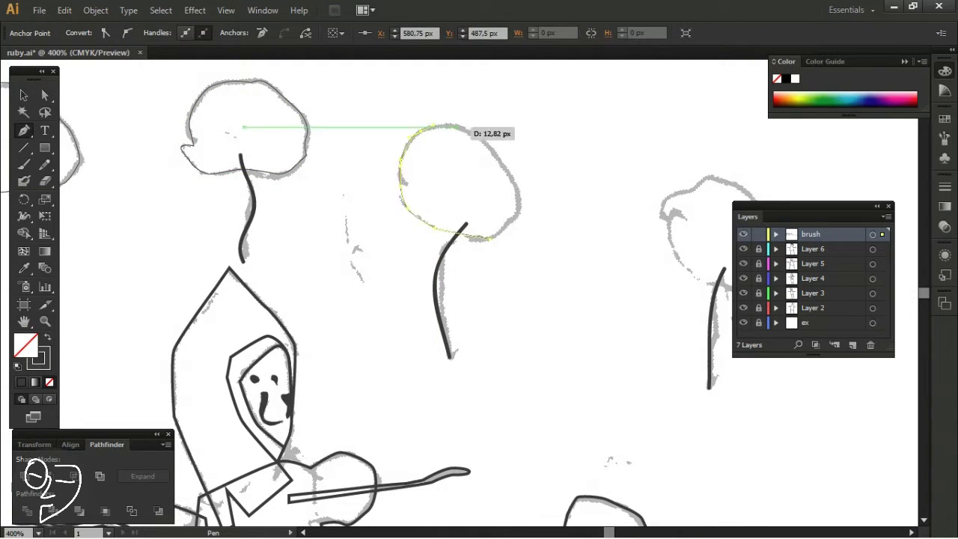
pyautogui.moveTo(512, 176); pyautogui.dragTo(517, 182)
# Step: Trace the last tree crowns on the right, then fit the artboard in the window
pyautogui.hscroll(5, 514, 219)
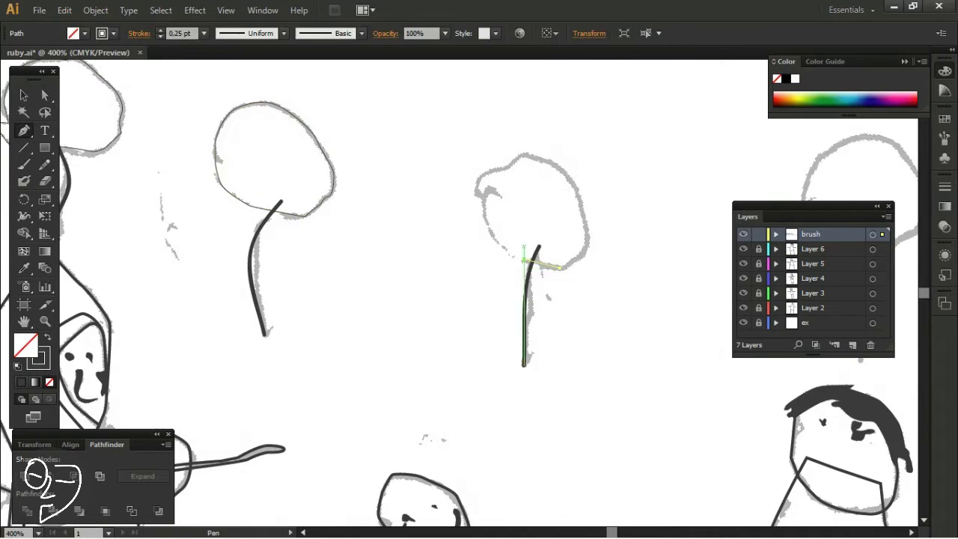
pyautogui.click(559, 267)
pyautogui.moveTo(488, 222); pyautogui.dragTo(492, 203)
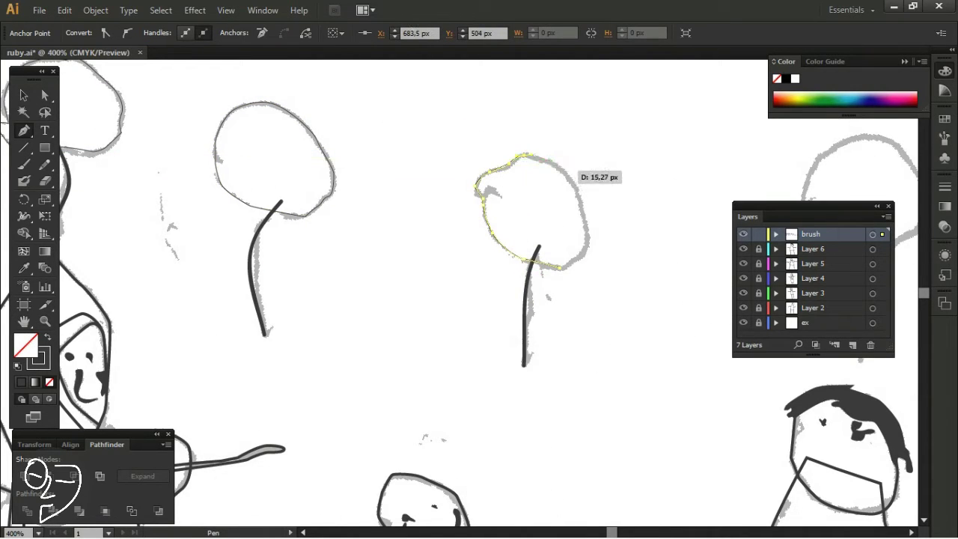
pyautogui.click(534, 267)
pyautogui.hscroll(8, 479, 269)
pyautogui.moveTo(482, 193); pyautogui.dragTo(533, 216)
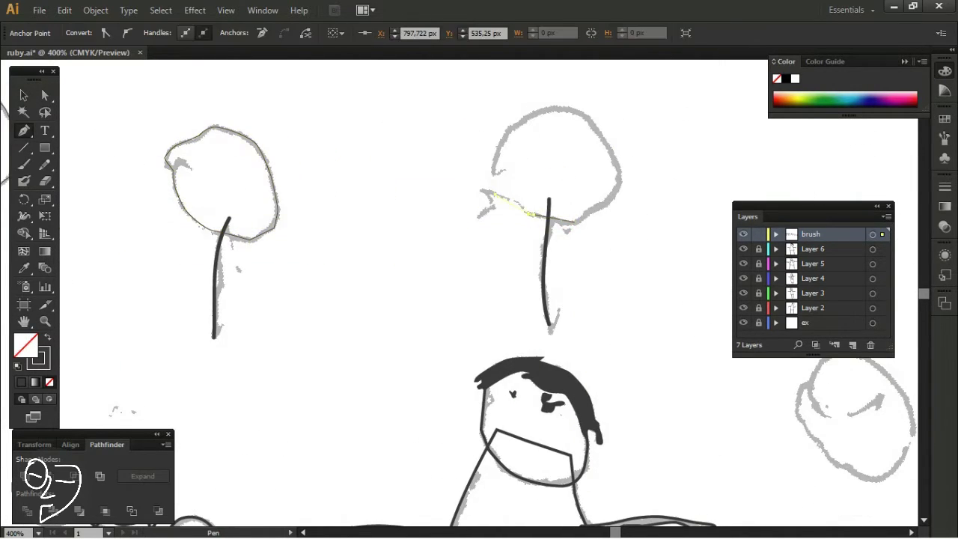
pyautogui.click(576, 226)
pyautogui.hscroll(3, 479, 269)
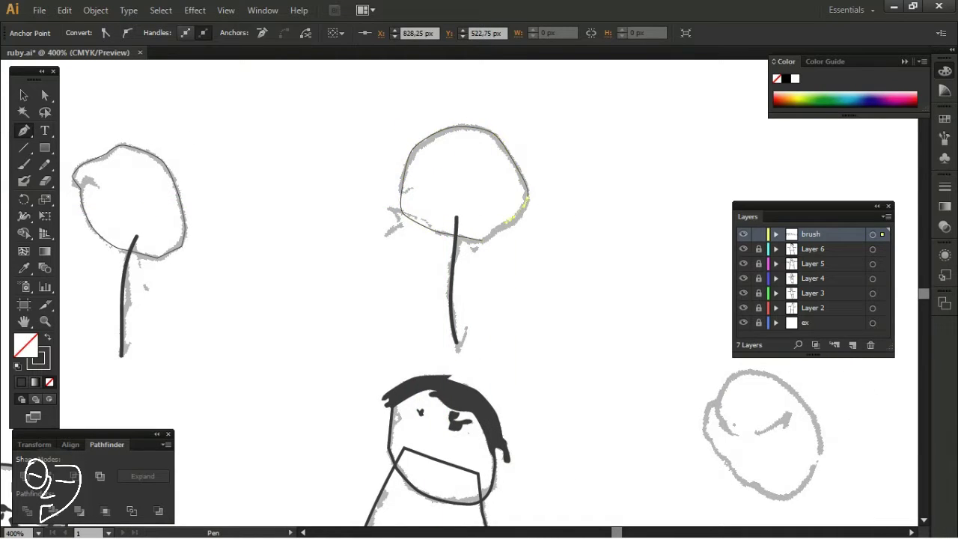
pyautogui.hotkey('ctrl', '0')
# Step: Set the tree crowns' stroke weight to 0.75 pt and hide the grey sketch layer ex
pyautogui.press('v')
pyautogui.keyDown('alt'); pyautogui.scroll(3, 430, 238); pyautogui.keyUp('alt')
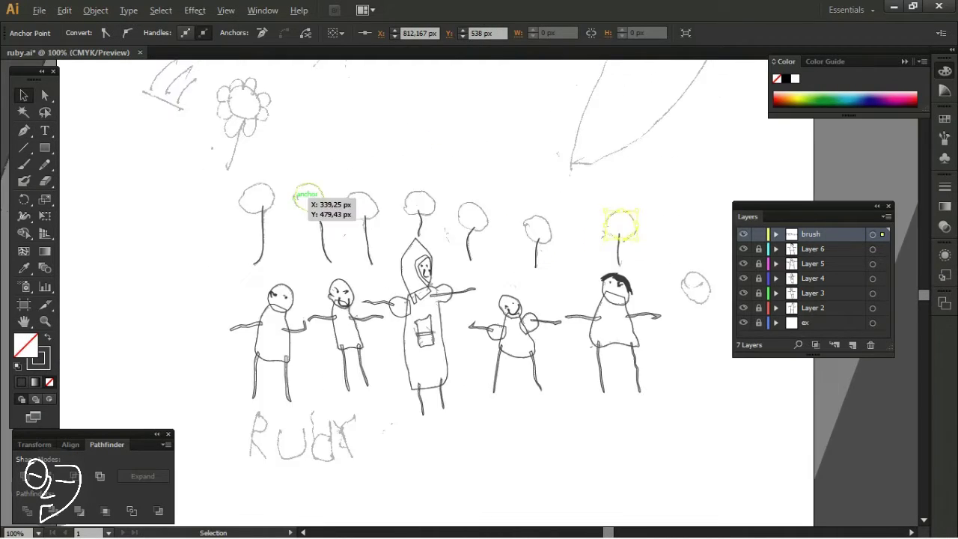
pyautogui.keyDown('alt'); pyautogui.scroll(2, 430, 239); pyautogui.keyUp('alt')
pyautogui.moveTo(212, 175); pyautogui.dragTo(626, 238)
pyautogui.click(203, 33)
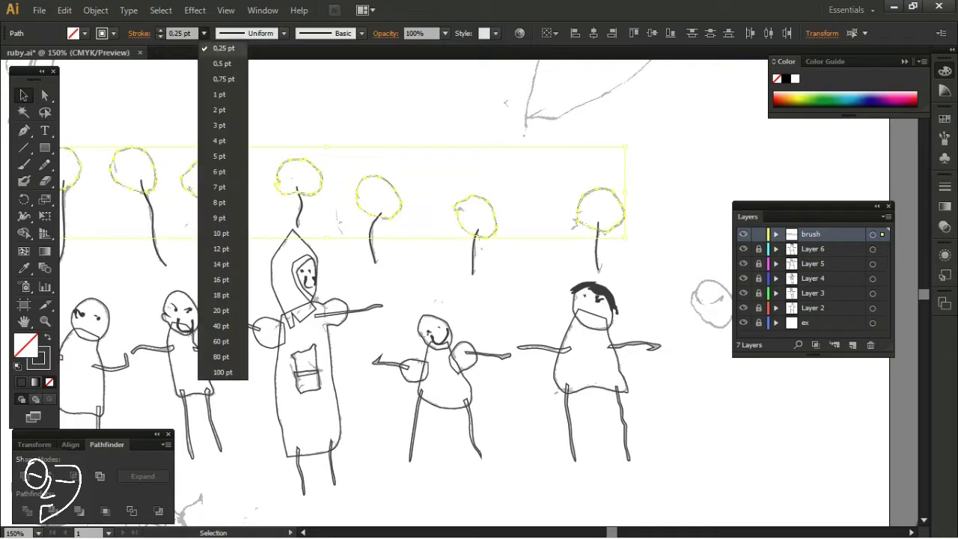
pyautogui.click(220, 79)
pyautogui.hotkey('ctrl', 'shift', 'a')
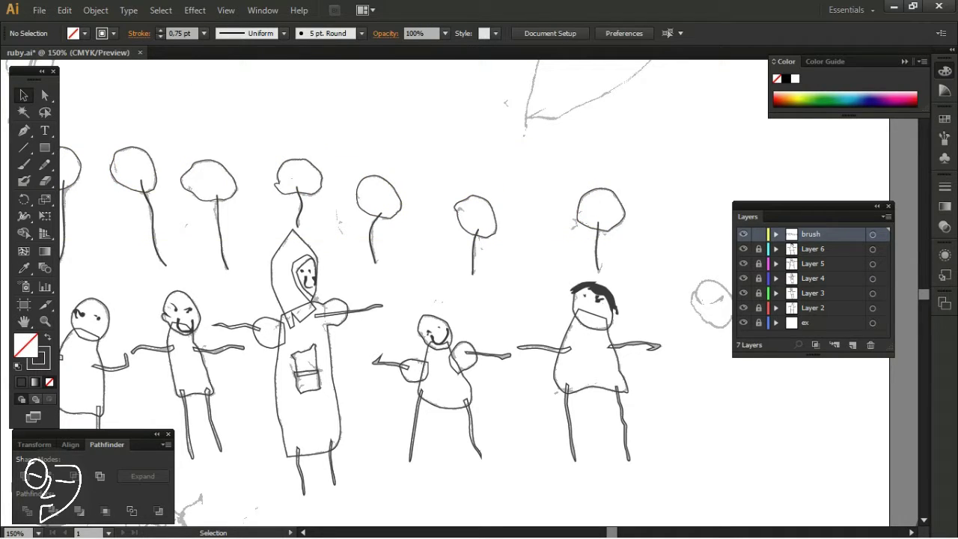
pyautogui.click(743, 323)
# Step: Fill the first figure's head, arms and legs with a peach skin colour
pyautogui.scroll(-3, 286, 234)
pyautogui.click(812, 277)
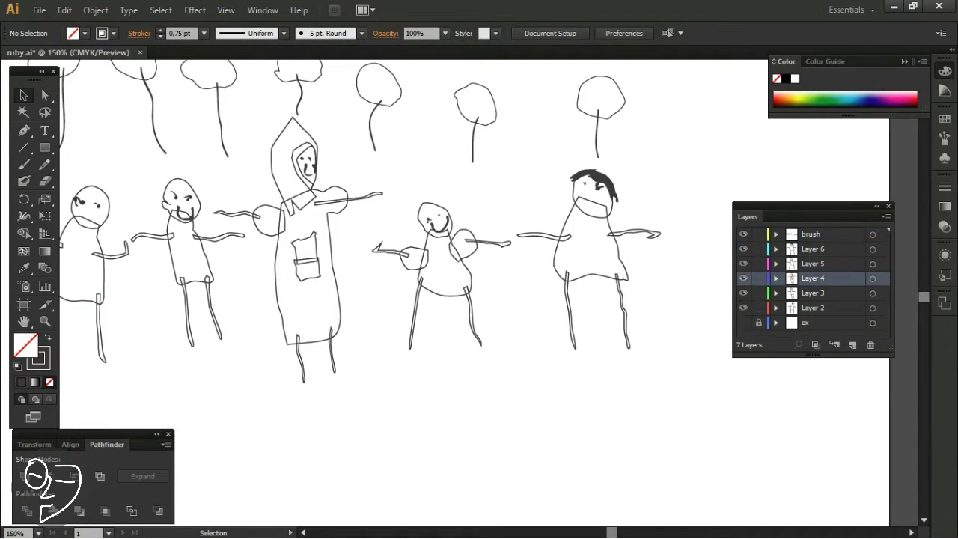
pyautogui.hotkey('ctrl', '+')
pyautogui.hotkey('ctrl', '+')
pyautogui.click(340, 179)
pyautogui.doubleClick(25, 345)
pyautogui.click(633, 255)
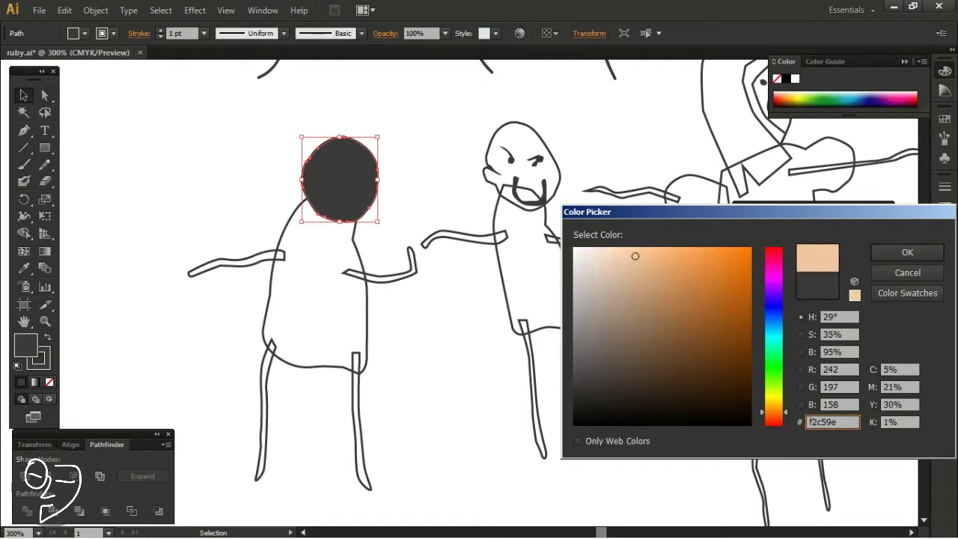
pyautogui.press('Return')
pyautogui.click(224, 261)
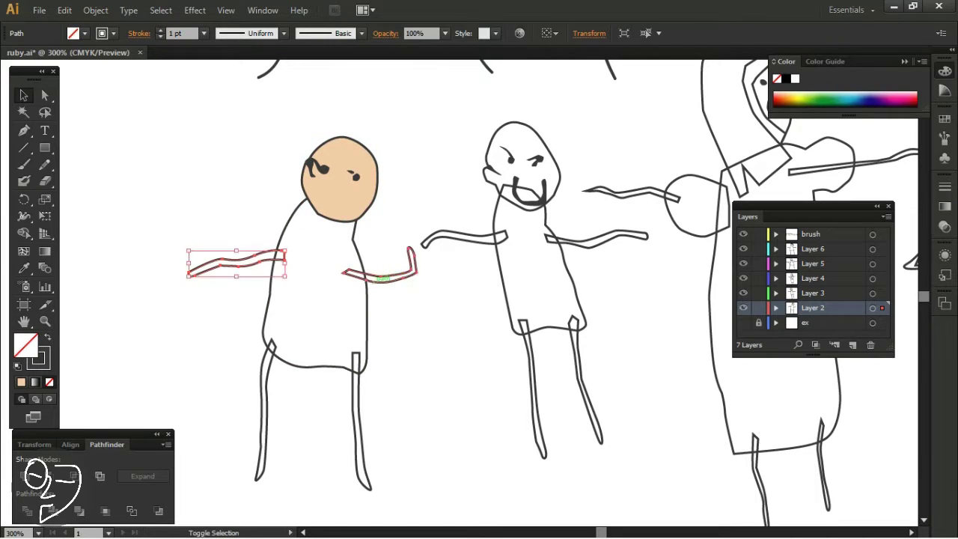
pyautogui.keyDown('shift'); pyautogui.click(385, 275); pyautogui.keyUp('shift')
pyautogui.keyDown('shift'); pyautogui.click(263, 419); pyautogui.keyUp('shift')
pyautogui.keyDown('shift'); pyautogui.click(359, 419); pyautogui.keyUp('shift')
pyautogui.press(',')
# Step: Colour the first figure's body blue
pyautogui.click(314, 300)
pyautogui.press(',')
pyautogui.doubleClick(26, 344)
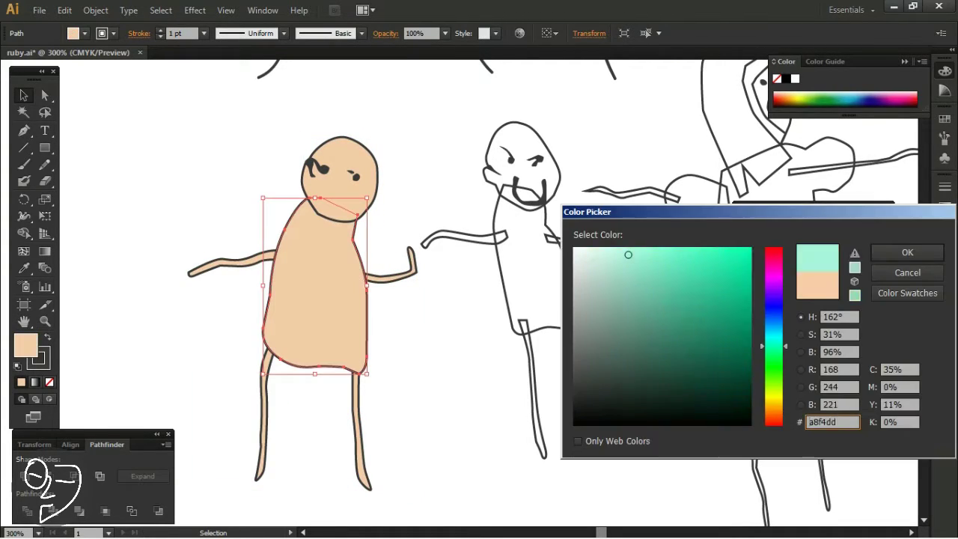
pyautogui.click(661, 277)
pyautogui.press('Return')
pyautogui.hotkey('ctrl', 'shift', 'a')
# Step: Give the second figure's paths the same peach skin fill
pyautogui.scroll(2, 722, 124)
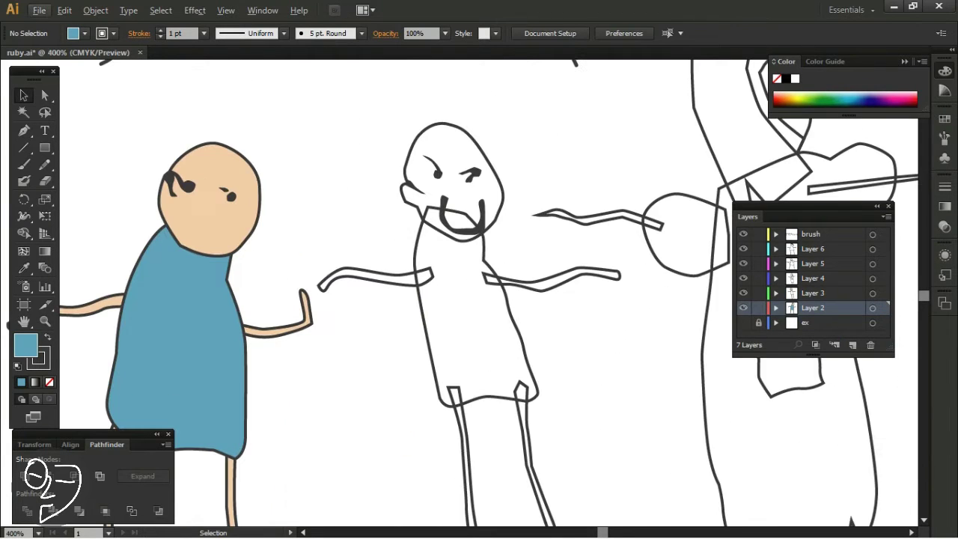
pyautogui.click(210, 175)
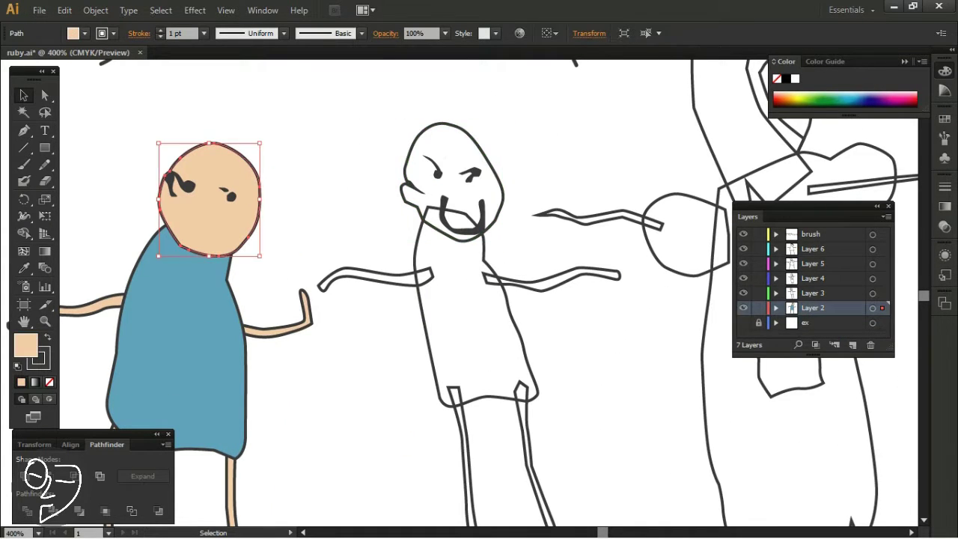
pyautogui.moveTo(317, 122); pyautogui.dragTo(628, 525)
pyautogui.press(',')
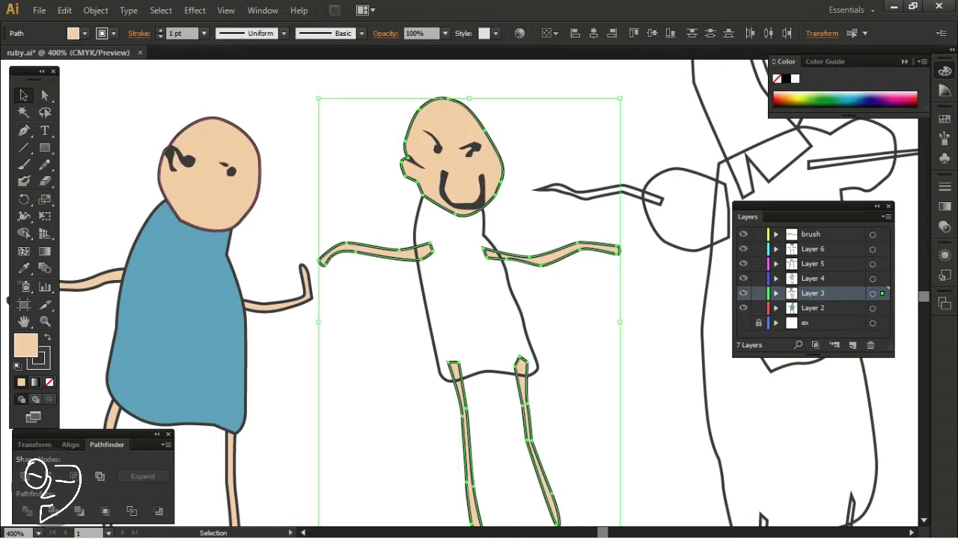
# Step: Fill the second figure's body green (#9ec85e)
pyautogui.scroll(-3, 479, 300)
pyautogui.scroll(2, 329, 254)
pyautogui.click(333, 255)
pyautogui.press(',')
pyautogui.doubleClick(26, 345)
pyautogui.write('9ec85e')
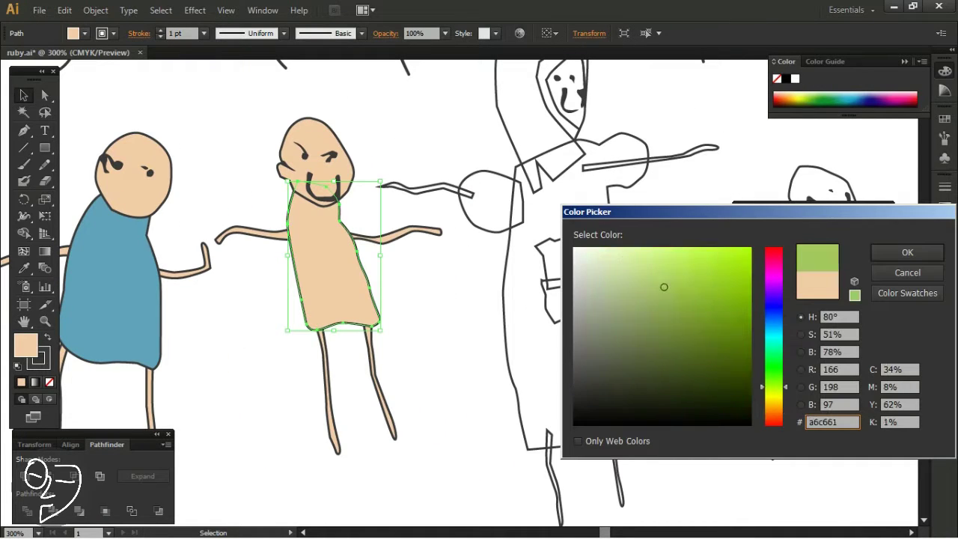
pyautogui.press('Return')
pyautogui.hotkey('ctrl', 'shift', 'a')
# Step: Fill the hooded figure's hood dark grey
pyautogui.scroll(-3, 479, 299)
pyautogui.scroll(3, 514, 300)
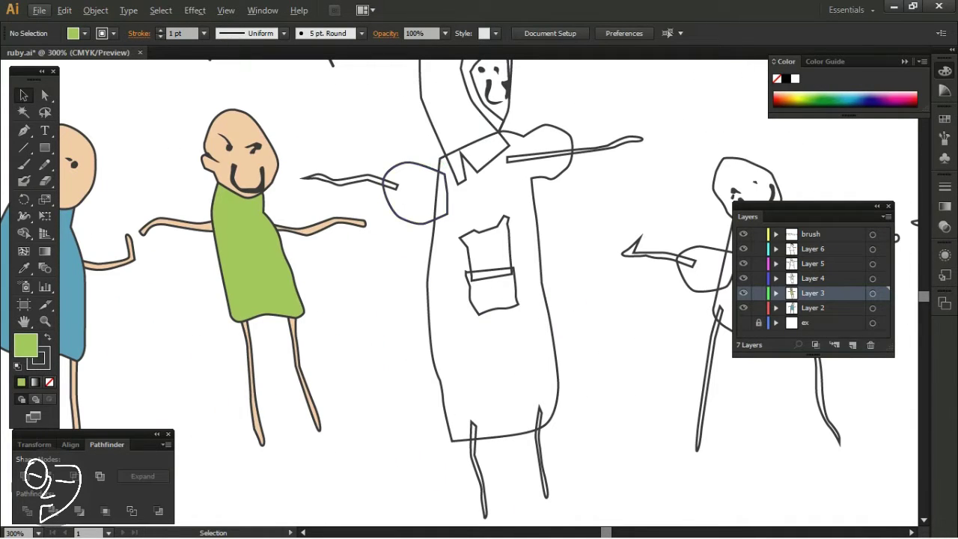
pyautogui.scroll(1, 479, 299)
pyautogui.click(449, 149)
pyautogui.press(',')
pyautogui.doubleClick(25, 345)
pyautogui.press('Return')
# Step: Give the hooded figure's face and legs a peach fill
pyautogui.hotkey('ctrl', 'shift', 'a')
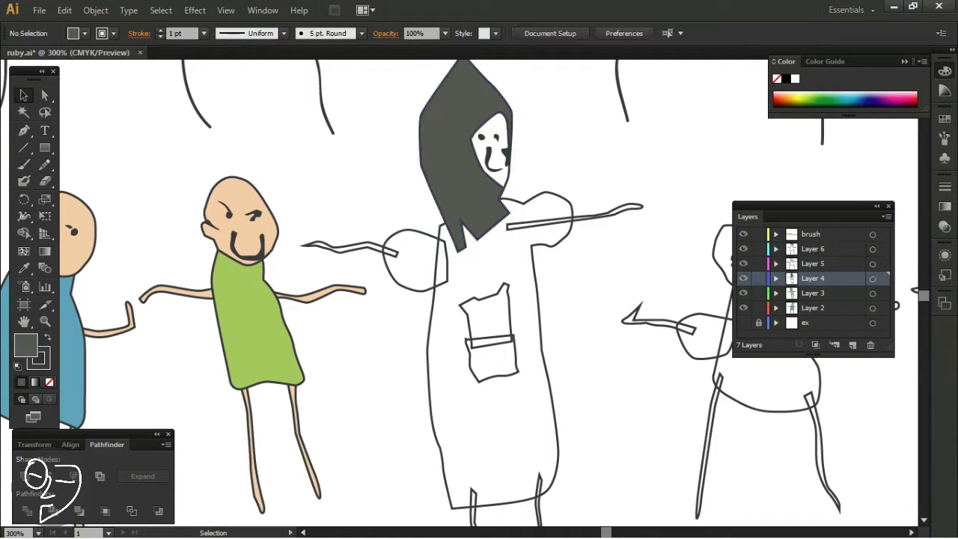
pyautogui.scroll(3, 479, 225)
pyautogui.scroll(-2, 478, 224)
pyautogui.click(466, 160)
pyautogui.scroll(2, 389, 194)
pyautogui.scroll(-1, 389, 195)
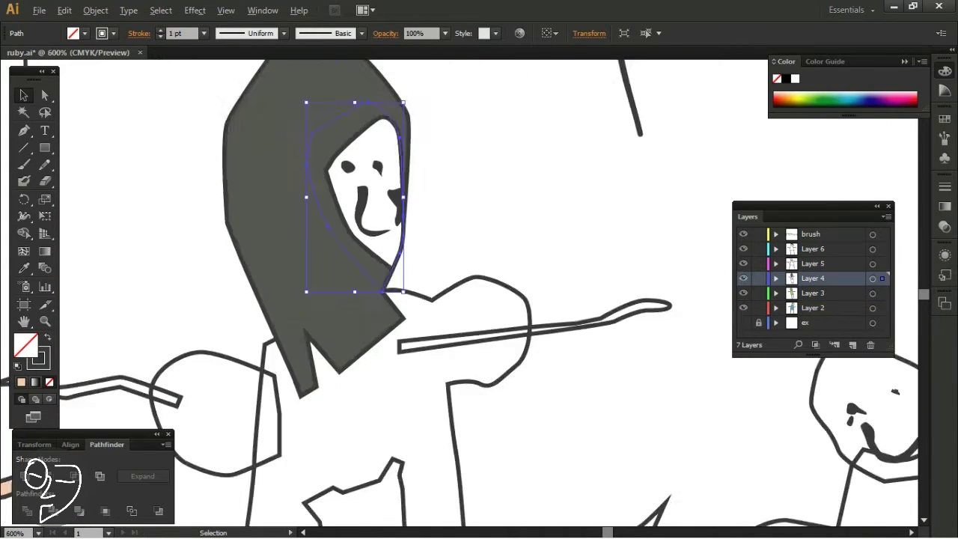
pyautogui.scroll(-1, 390, 225)
pyautogui.scroll(-5, 479, 300)
pyautogui.click(452, 337)
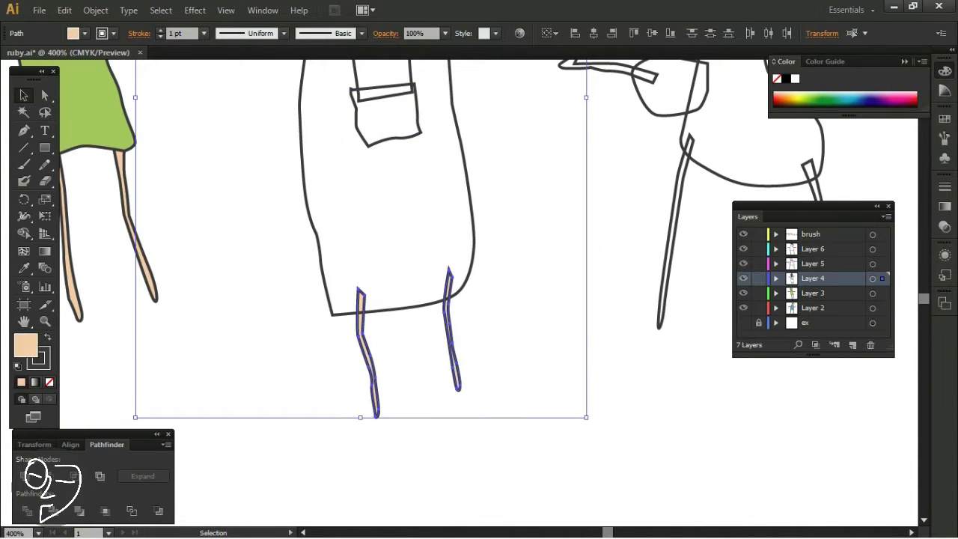
pyautogui.doubleClick(26, 345)
pyautogui.press('Return')
# Step: Colour the hooded figure's coat pink (#f49ace)
pyautogui.scroll(-3, 479, 299)
pyautogui.hotkey('ctrl', 'shift', 'a')
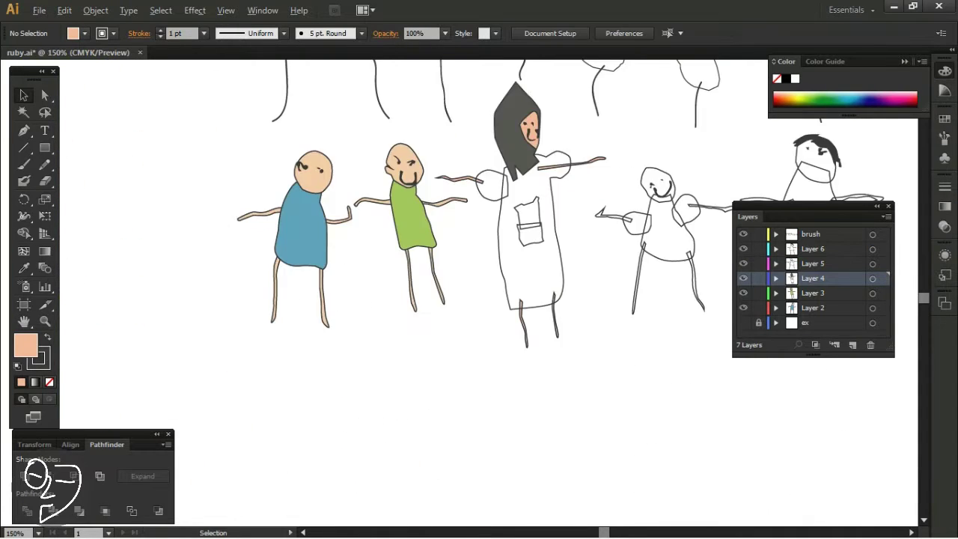
pyautogui.scroll(2, 584, 165)
pyautogui.click(410, 161)
pyautogui.doubleClick(26, 344)
pyautogui.write('f49a9a')
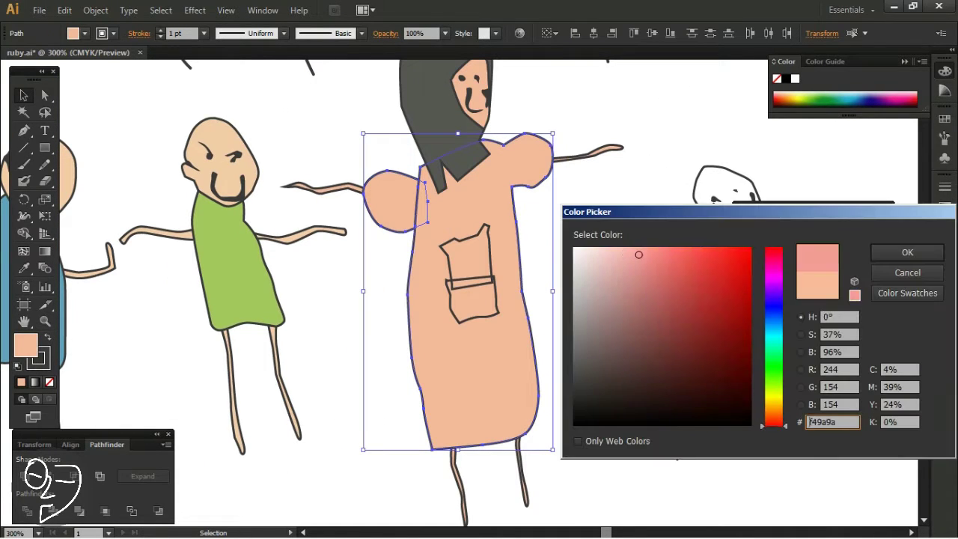
pyautogui.write('f49ace')
pyautogui.press('Return')
# Step: Fill the upper pocket blue and the lower pocket green (#a6d16a)
pyautogui.scroll(-3, 479, 299)
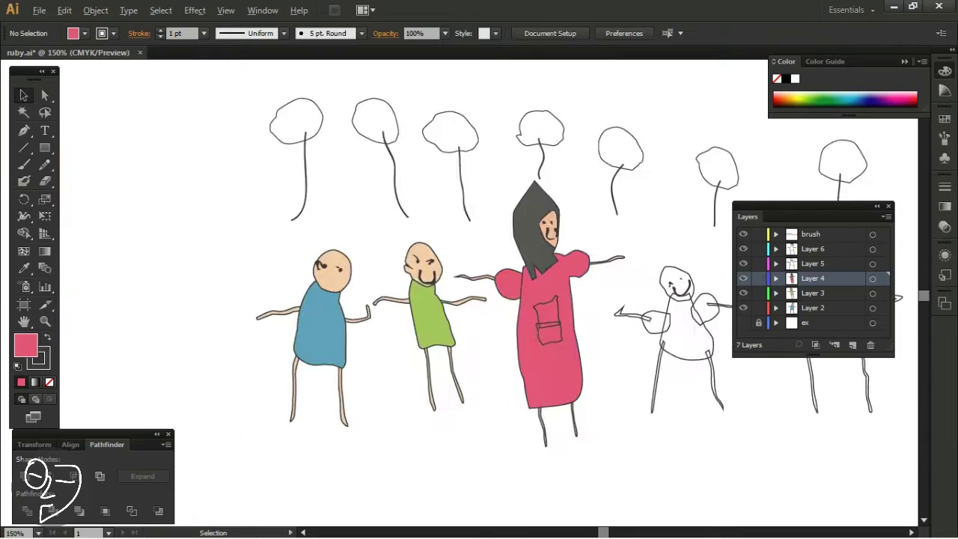
pyautogui.scroll(4, 464, 299)
pyautogui.click(415, 385)
pyautogui.doubleClick(25, 345)
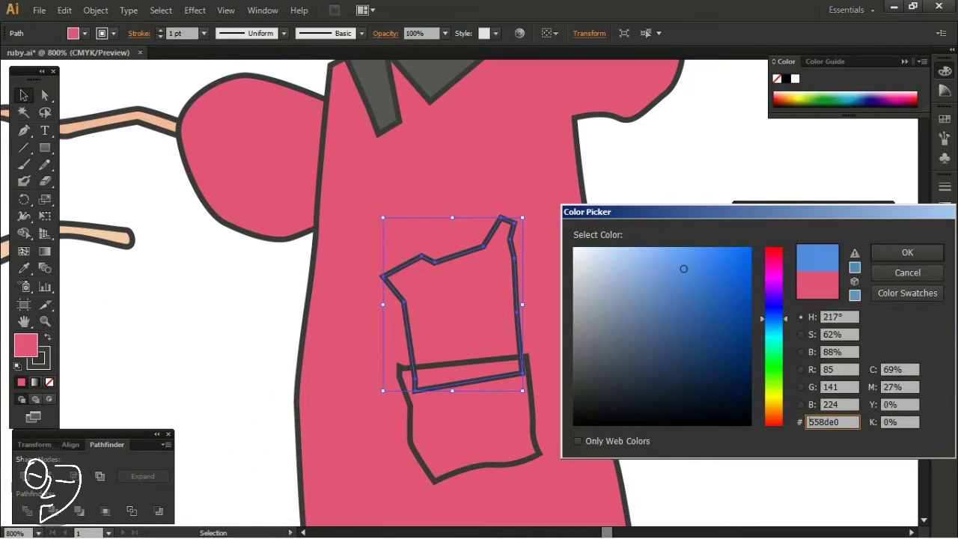
pyautogui.press('Return')
pyautogui.click(524, 378)
pyautogui.doubleClick(26, 345)
pyautogui.write('a6d16a')
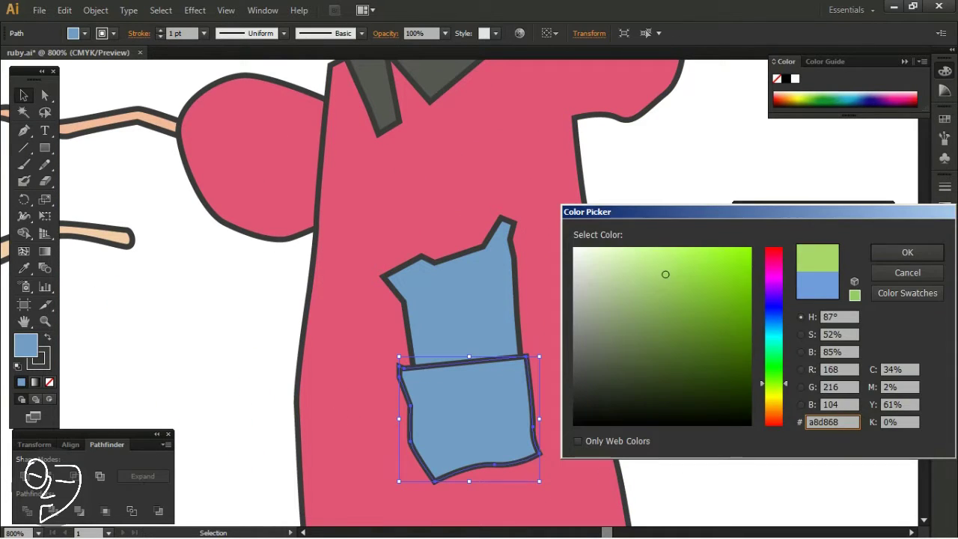
pyautogui.press('Return')
pyautogui.scroll(-5, 479, 299)
pyautogui.scroll(2, 497, 224)
# Step: Apply the peach skin fill to the last two children's heads, arms and legs
pyautogui.scroll(2, 498, 224)
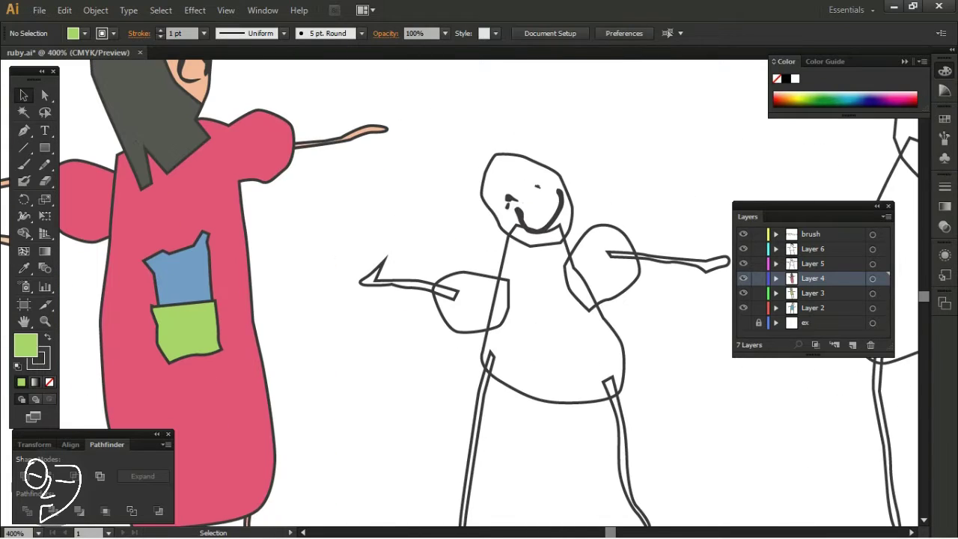
pyautogui.click(344, 138)
pyautogui.click(499, 157)
pyautogui.keyDown('shift'); pyautogui.click(470, 441); pyautogui.keyUp('shift')
pyautogui.hscroll(5, 479, 299)
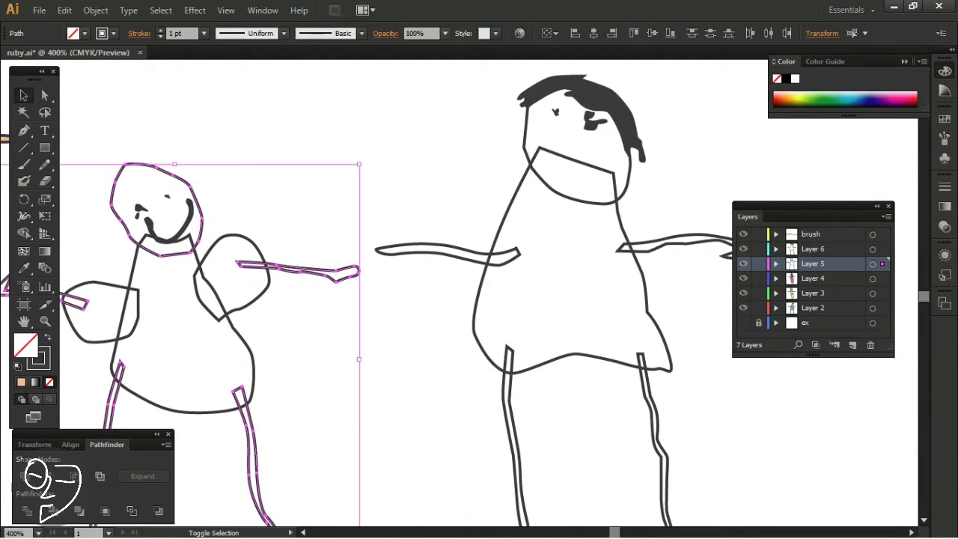
pyautogui.keyDown('shift'); pyautogui.click(644, 250); pyautogui.keyUp('shift')
pyautogui.keyDown('shift'); pyautogui.click(640, 249); pyautogui.keyUp('shift')
pyautogui.keyDown('shift'); pyautogui.click(653, 418); pyautogui.keyUp('shift')
pyautogui.hotkey('ctrl', 'shift', 'a')
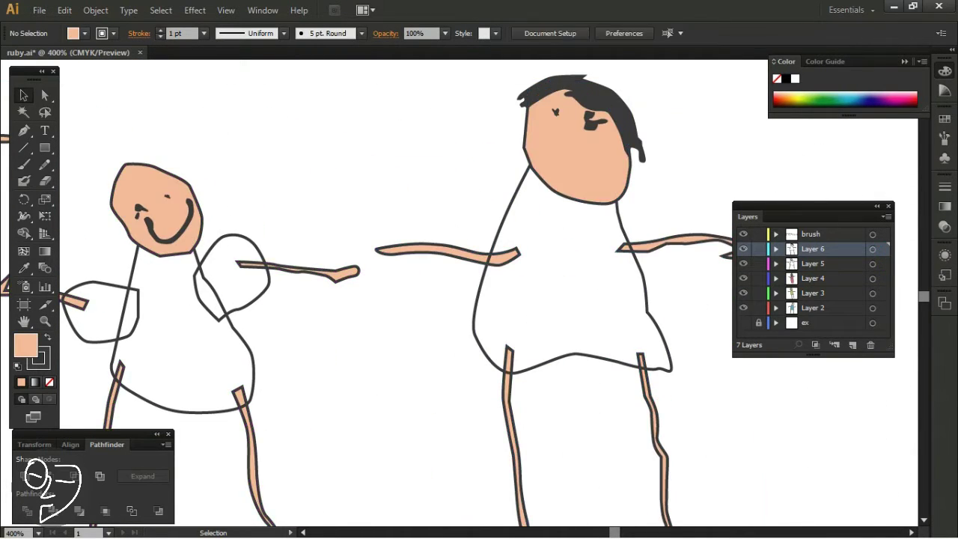
pyautogui.scroll(-3, 479, 300)
pyautogui.scroll(5, 479, 300)
# Step: Colour the smaller child's shirt body and sleeves yellow
pyautogui.click(241, 210)
pyautogui.keyDown('shift'); pyautogui.click(618, 337); pyautogui.keyUp('shift')
pyautogui.keyDown('shift'); pyautogui.click(649, 164); pyautogui.keyUp('shift')
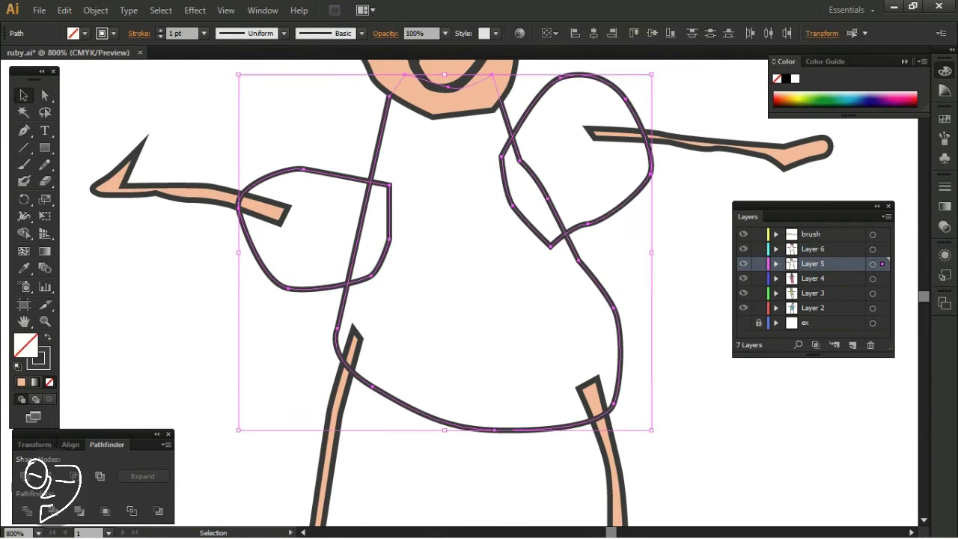
pyautogui.press(',')
pyautogui.doubleClick(25, 345)
pyautogui.moveTo(773, 352); pyautogui.dragTo(773, 395)
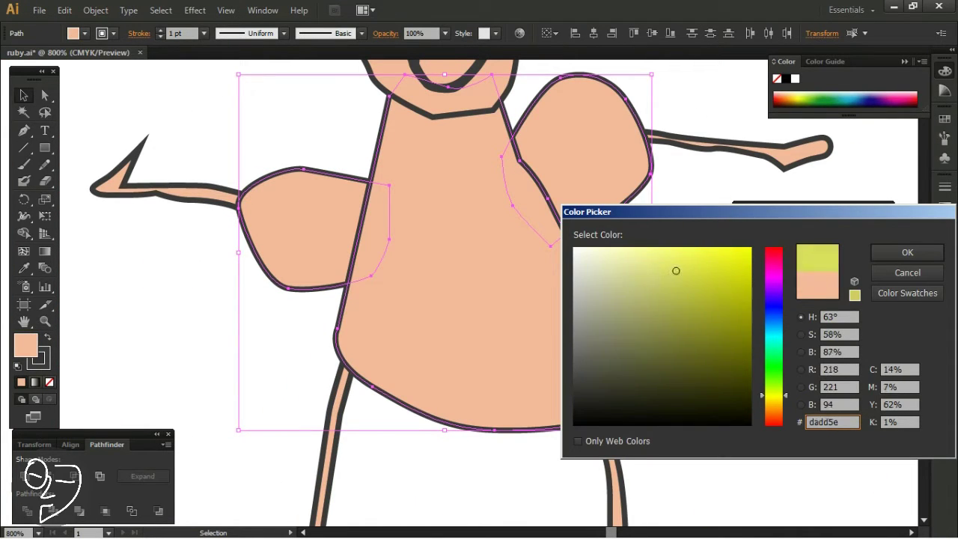
pyautogui.press('Return')
pyautogui.hotkey('ctrl', '-')
pyautogui.hotkey('ctrl', '-')
pyautogui.hotkey('ctrl', '-')
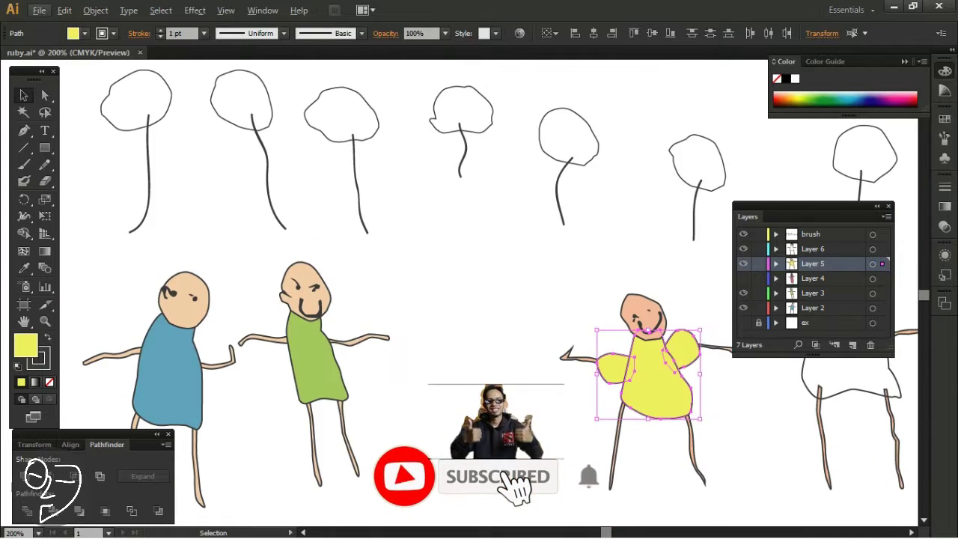
# Step: Give the taller dark-haired figure's shirt an orange fill
pyautogui.scroll(-2, 543, 239)
pyautogui.scroll(3, 543, 240)
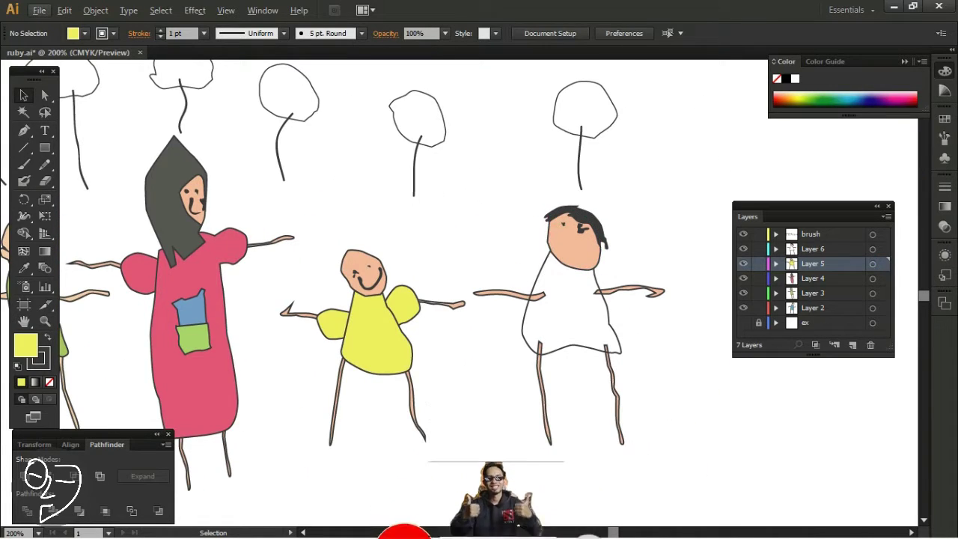
pyautogui.click(563, 336)
pyautogui.press(',')
pyautogui.doubleClick(25, 345)
pyautogui.moveTo(773, 395); pyautogui.dragTo(773, 419)
pyautogui.press('Return')
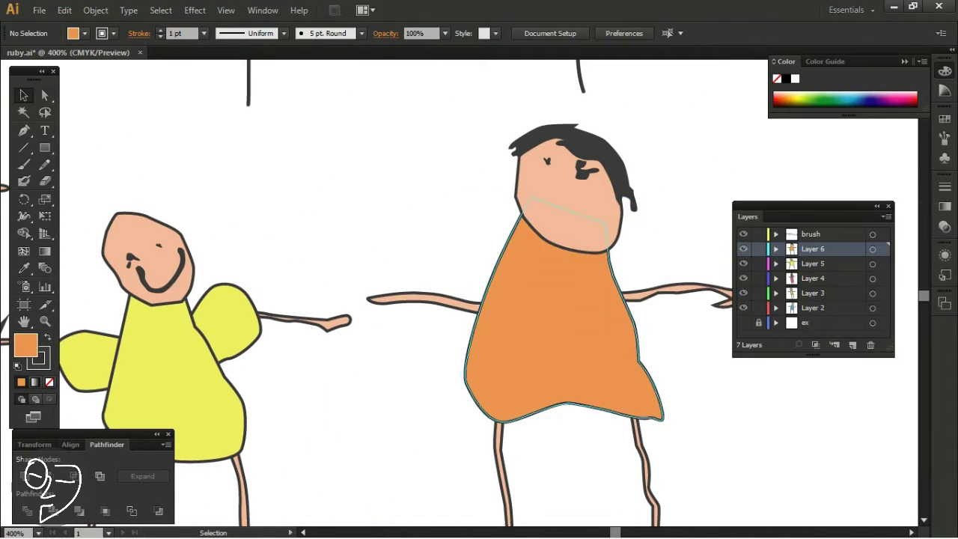
pyautogui.hotkey('ctrl', 'shift', 'a')
pyautogui.hotkey('ctrl', '-')
pyautogui.hotkey('ctrl', '-')
pyautogui.hotkey('ctrl', '-')
pyautogui.hotkey('ctrl', '+')
# Step: Fill the rightmost balloon canopy blue and its neighbour red
pyautogui.click(666, 184)
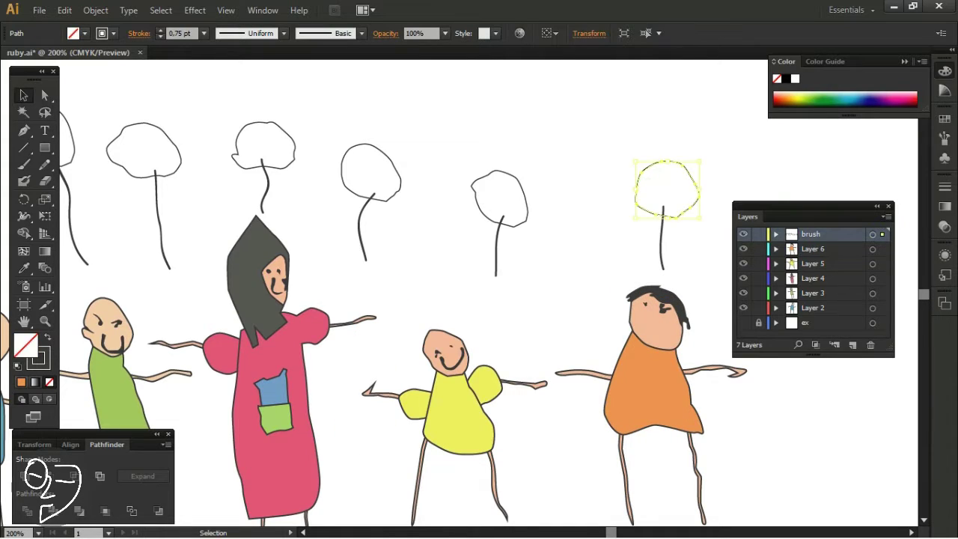
pyautogui.press(',')
pyautogui.doubleClick(26, 345)
pyautogui.click(773, 323)
pyautogui.press('Return')
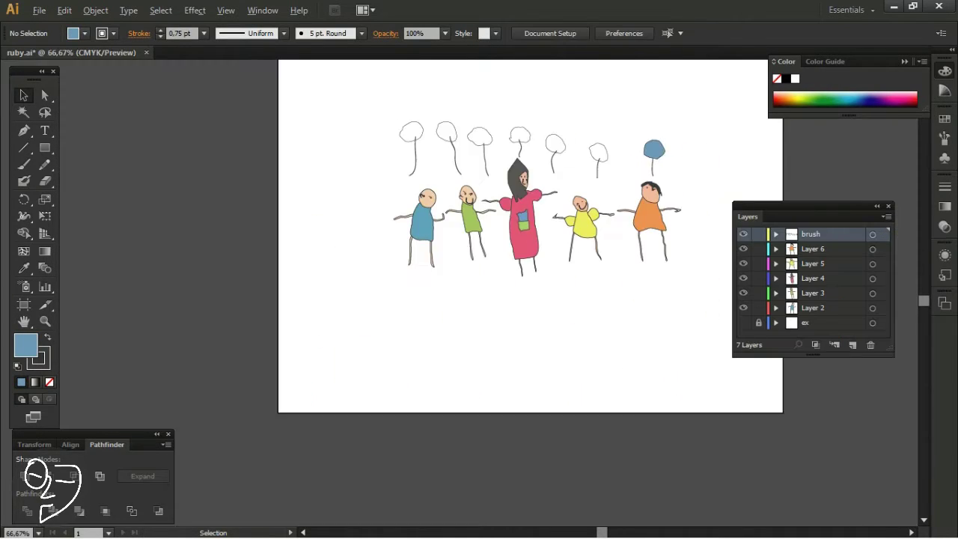
pyautogui.click(649, 172)
pyautogui.press(',')
pyautogui.doubleClick(26, 345)
pyautogui.click(773, 423)
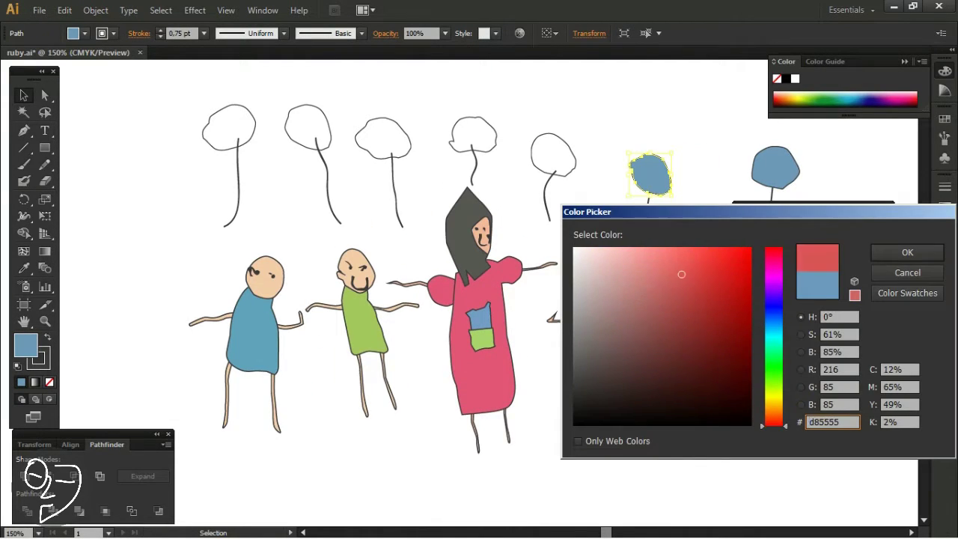
pyautogui.press('Return')
# Step: Fill the next canopy yellow and the fourth canopy lime green
pyautogui.click(554, 155)
pyautogui.press(',')
pyautogui.doubleClick(26, 345)
pyautogui.click(773, 404)
pyautogui.press('Return')
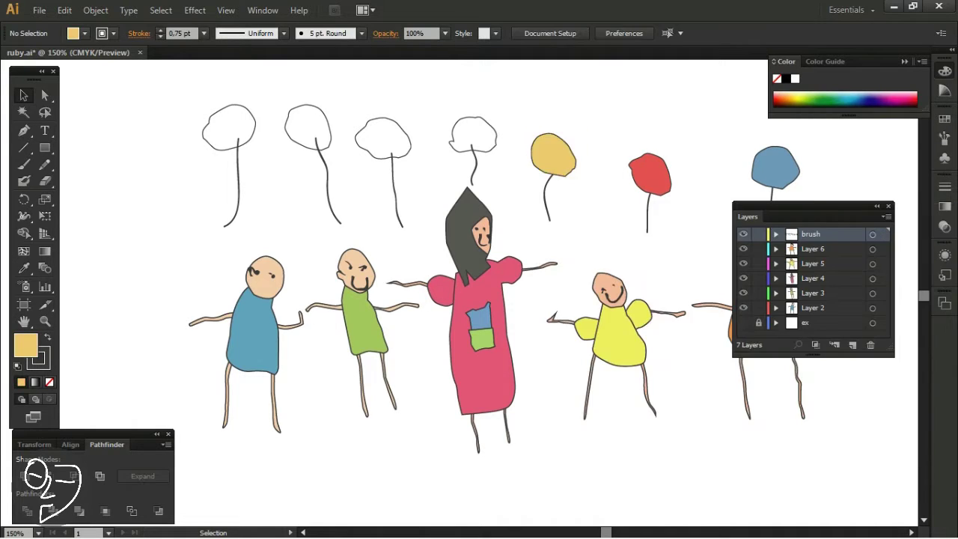
pyautogui.click(551, 243)
pyautogui.press(',')
pyautogui.doubleClick(26, 345)
pyautogui.click(773, 385)
pyautogui.press('Return')
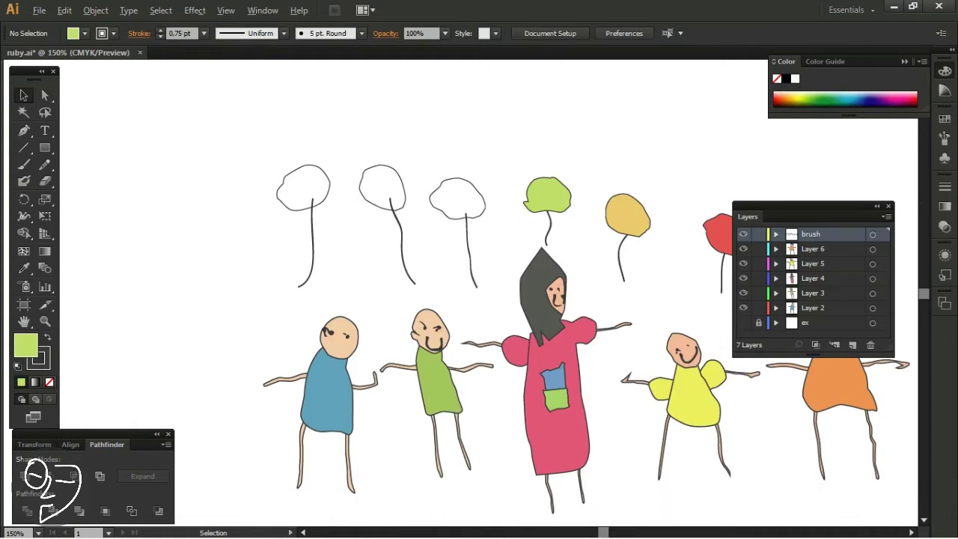
# Step: Fill the third balloon canopy pink
pyautogui.hotkey('ctrl', '=')
pyautogui.click(546, 243)
pyautogui.press(',')
pyautogui.doubleClick(26, 345)
pyautogui.click(773, 424)
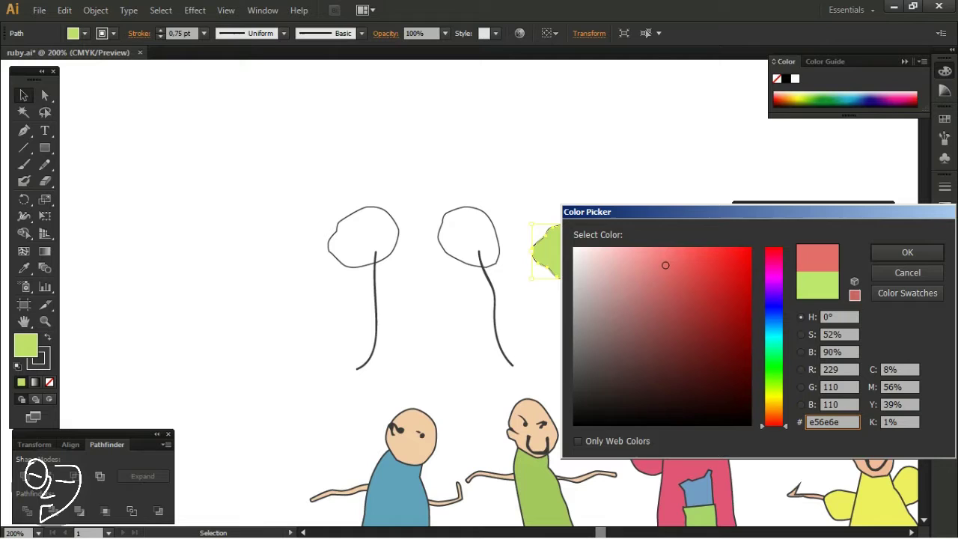
pyautogui.click(773, 344)
pyautogui.click(773, 271)
pyautogui.click(706, 267)
pyautogui.press('Return')
# Step: Fill the second balloon canopy green
pyautogui.hotkey('ctrl', 'shift', 'a')
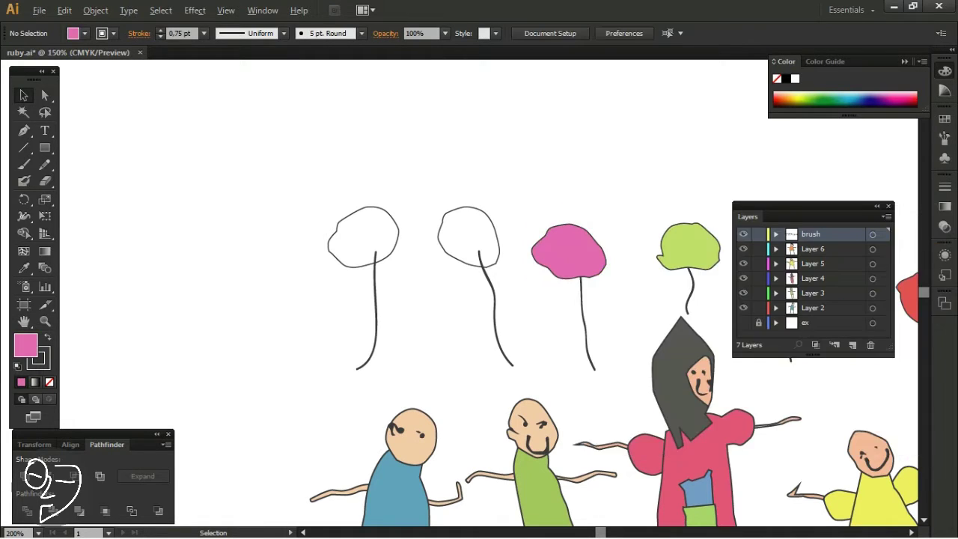
pyautogui.hotkey('ctrl', '=')
pyautogui.click(674, 299)
pyautogui.press(',')
pyautogui.doubleClick(25, 345)
pyautogui.click(773, 344)
pyautogui.write('58ba80')
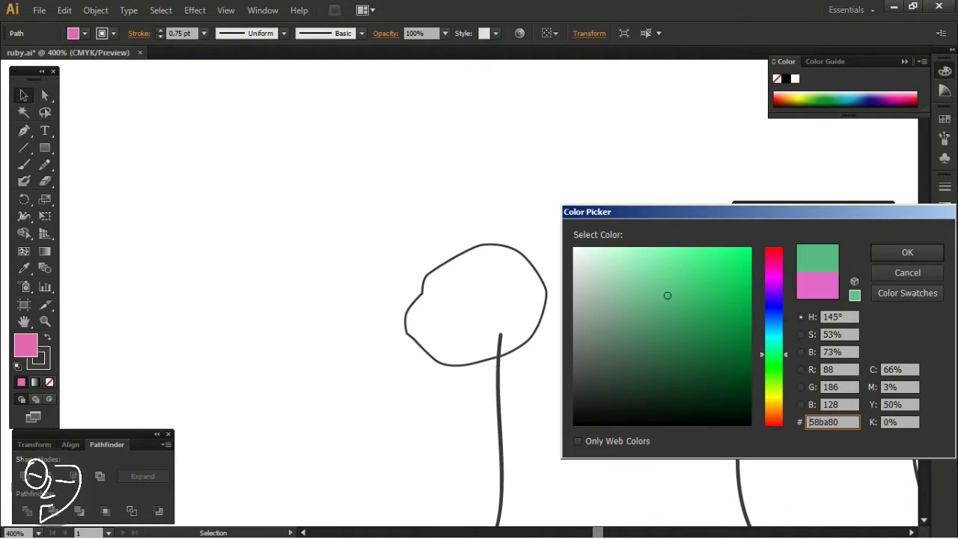
pyautogui.press('Return')
pyautogui.hotkey('ctrl', 'shift', 'a')
# Step: Fill the first balloon canopy green
pyautogui.click(483, 210)
pyautogui.press(',')
pyautogui.doubleClick(25, 345)
pyautogui.click(712, 374)
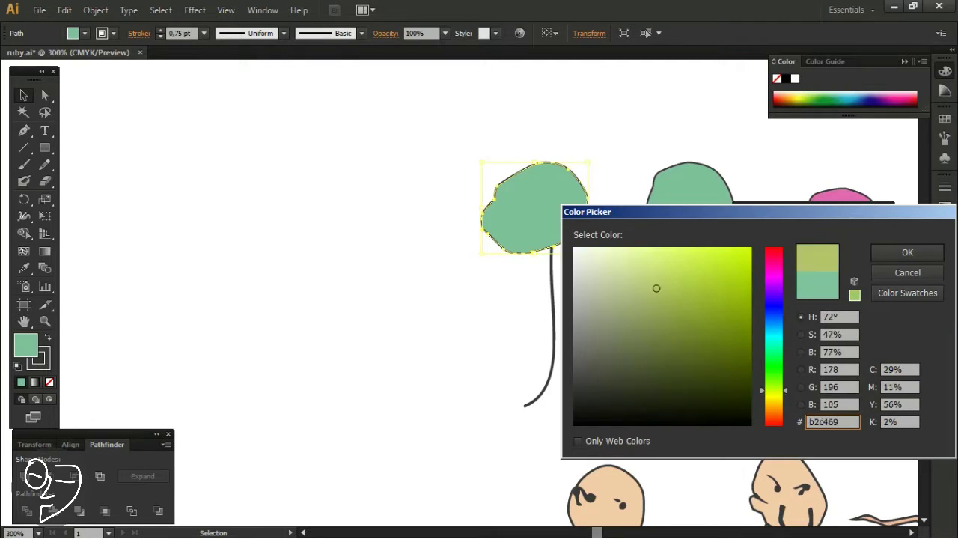
pyautogui.press('Return')
pyautogui.hotkey('ctrl', '0')
pyautogui.hotkey('ctrl', '1')
pyautogui.hotkey('ctrl', 'z')
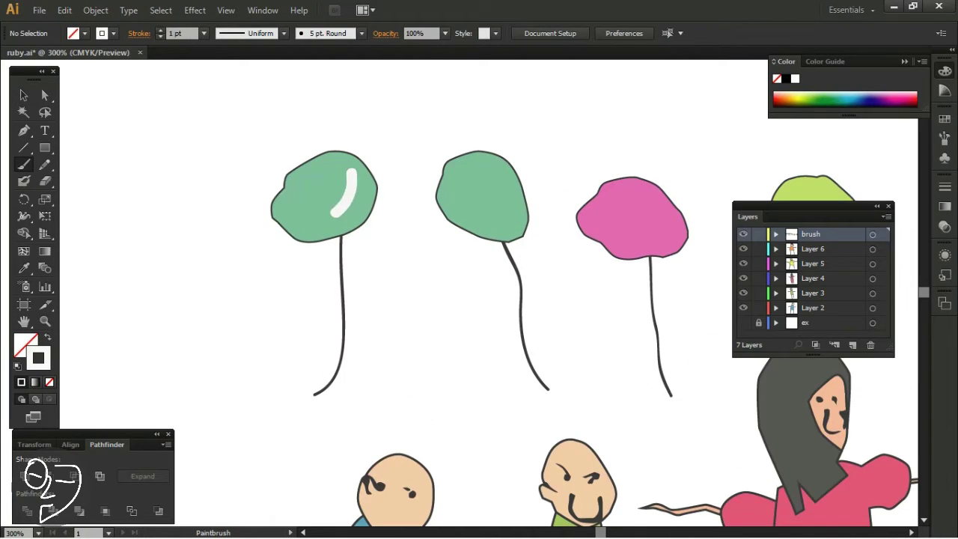
# Step: Paint a 0.5 pt white shine mark on the blue balloon with the Paintbrush
pyautogui.click(204, 33)
pyautogui.click(213, 63)
pyautogui.press('b')
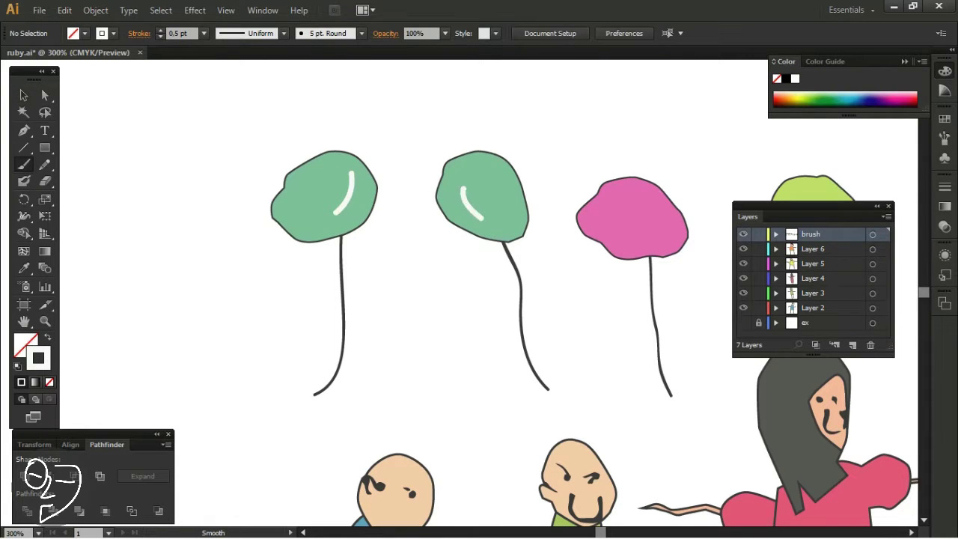
pyautogui.hotkey('ctrl', '-')
pyautogui.hotkey('ctrl', '-')
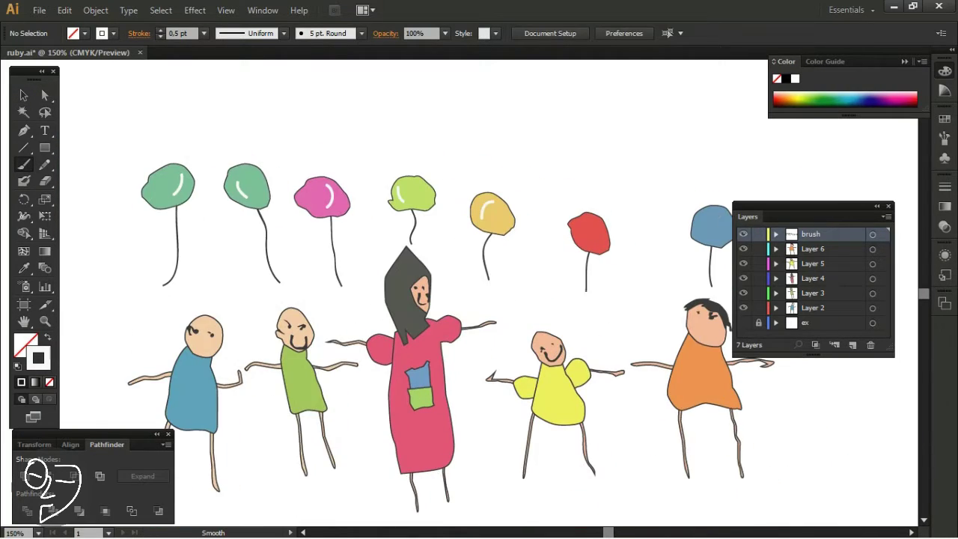
pyautogui.scroll(2, 518, 228)
pyautogui.moveTo(518, 227); pyautogui.dragTo(325, 195)
pyautogui.moveTo(636, 170); pyautogui.dragTo(630, 202)
# Step: Select all the artwork and scale it up to span the artboard width
pyautogui.hotkey('ctrl', '0')
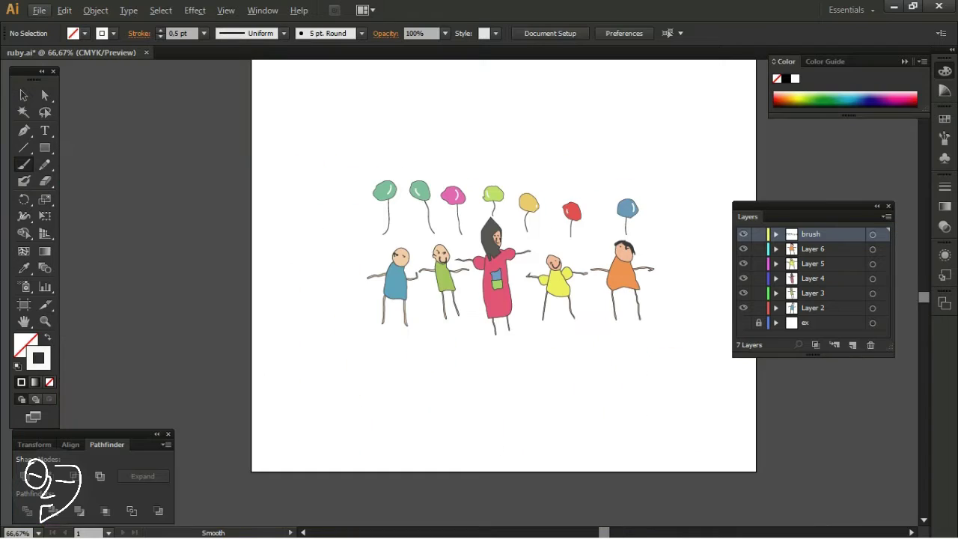
pyautogui.click(24, 94)
pyautogui.hotkey('ctrl', 'a')
pyautogui.hotkey('ctrl', '-')
pyautogui.moveTo(359, 337); pyautogui.dragTo(291, 440)
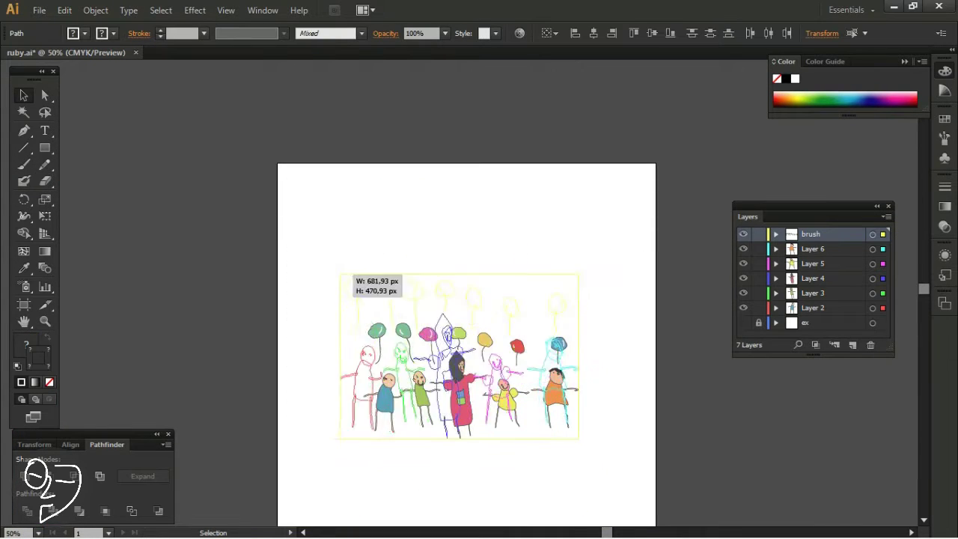
pyautogui.scroll(-2, 465, 337)
pyautogui.moveTo(581, 373); pyautogui.dragTo(653, 374)
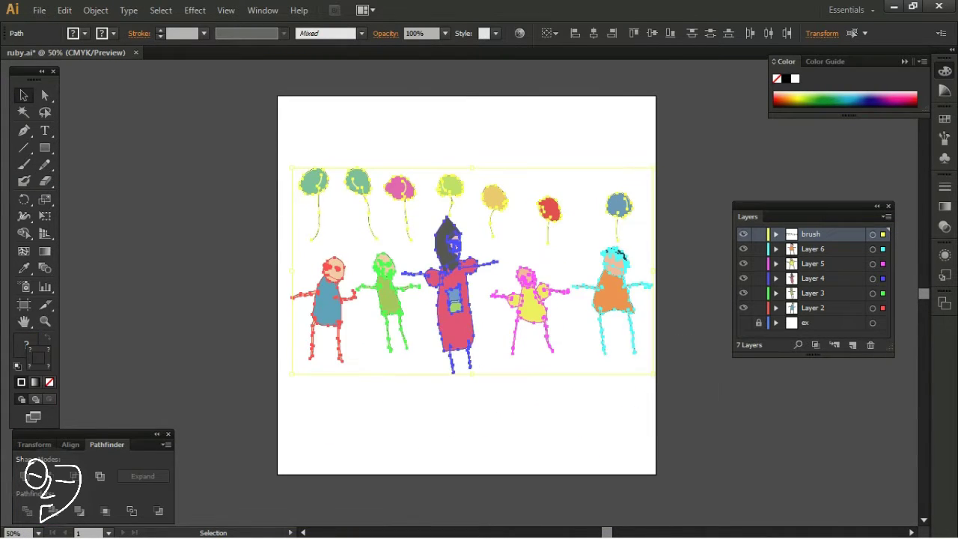
pyautogui.moveTo(289, 167); pyautogui.dragTo(285, 164)
pyautogui.hotkey('ctrl', 'shift', 'a')
pyautogui.hotkey('ctrl', '+')
pyautogui.hotkey('ctrl', 'a')
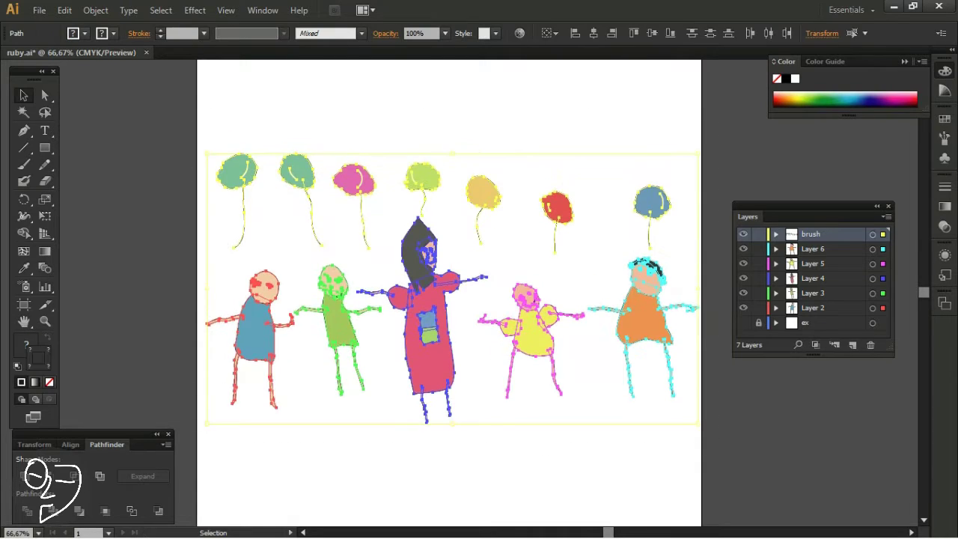
pyautogui.hotkey('ctrl', '-')
pyautogui.hotkey('ctrl', '-')
pyautogui.hotkey('ctrl', 'shift', 'a')
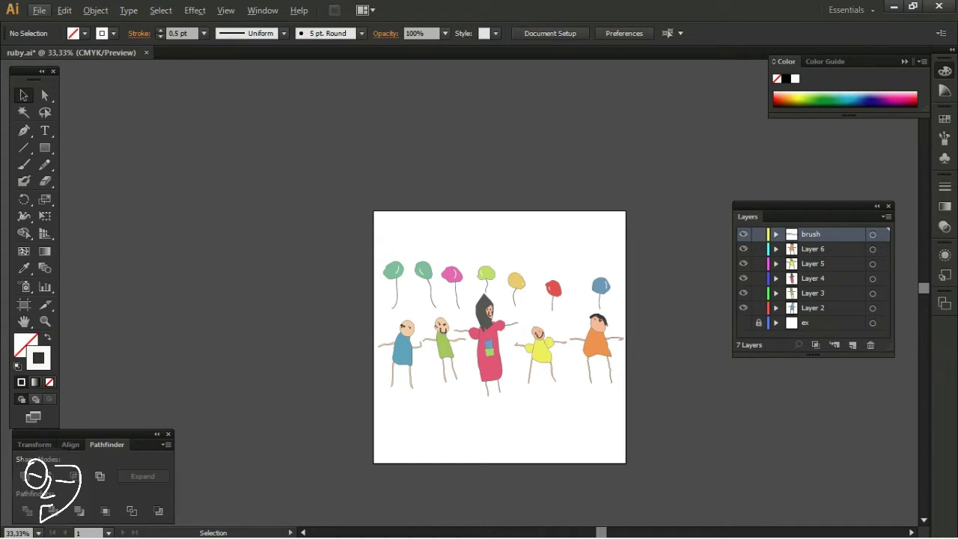
# Step: Add a new layer and set a light grey fill with no stroke
pyautogui.hotkey('ctrl', 'l')
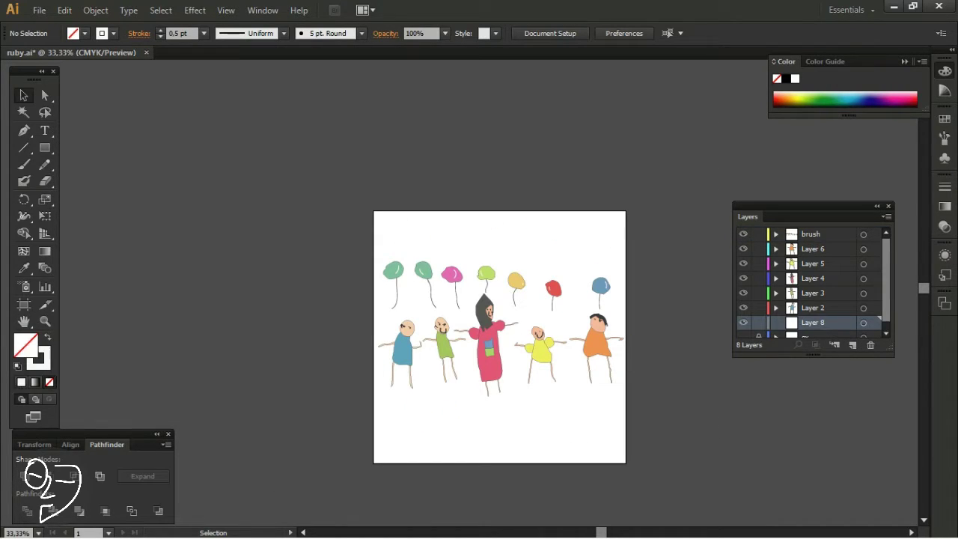
pyautogui.hotkey('shift', 'x')
pyautogui.doubleClick(25, 344)
pyautogui.click(573, 282)
pyautogui.click(920, 250)
# Step: Draw a light grey #dddddd rectangle covering the whole artboard
pyautogui.press('m')
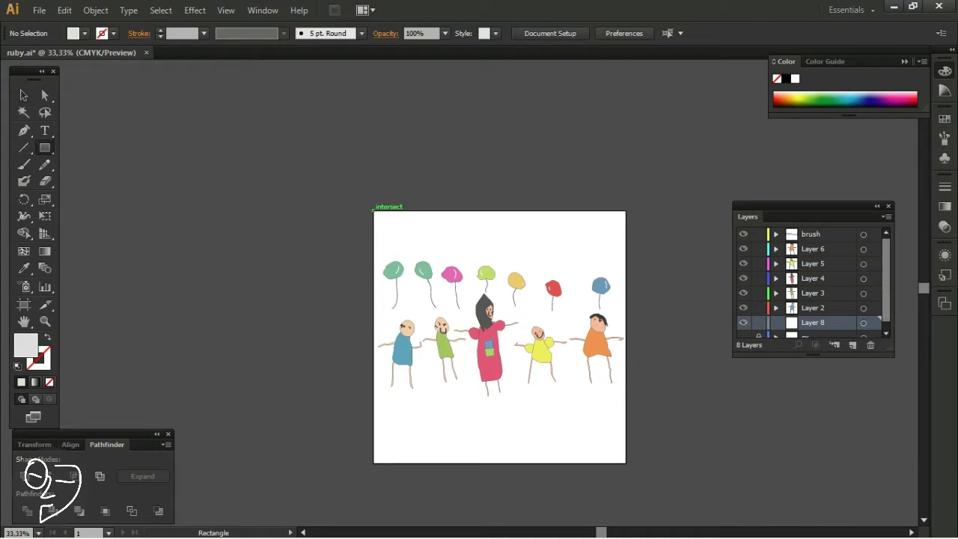
pyautogui.moveTo(373, 211); pyautogui.dragTo(625, 462)
pyautogui.press('v')
pyautogui.hotkey('ctrl', 'shift', 'a')
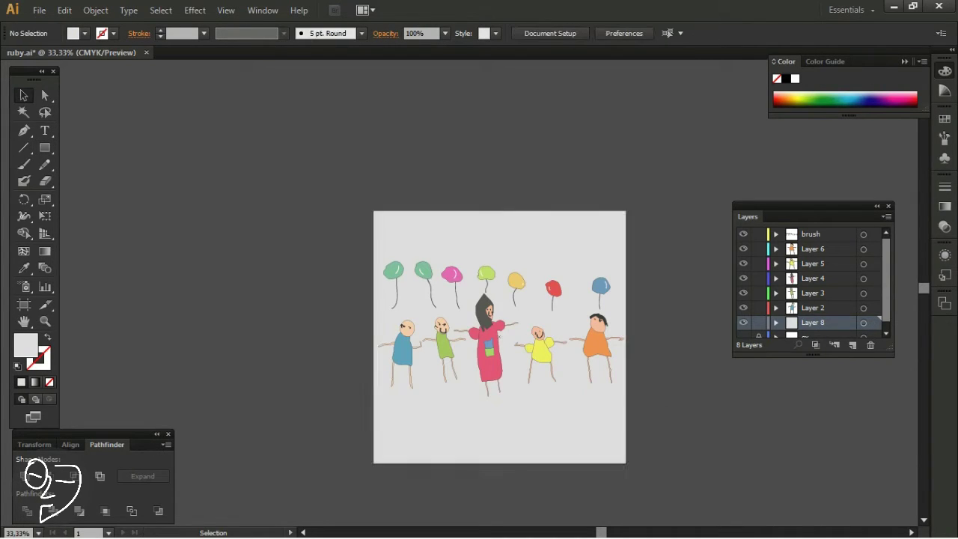
pyautogui.hotkey('ctrl', '+')
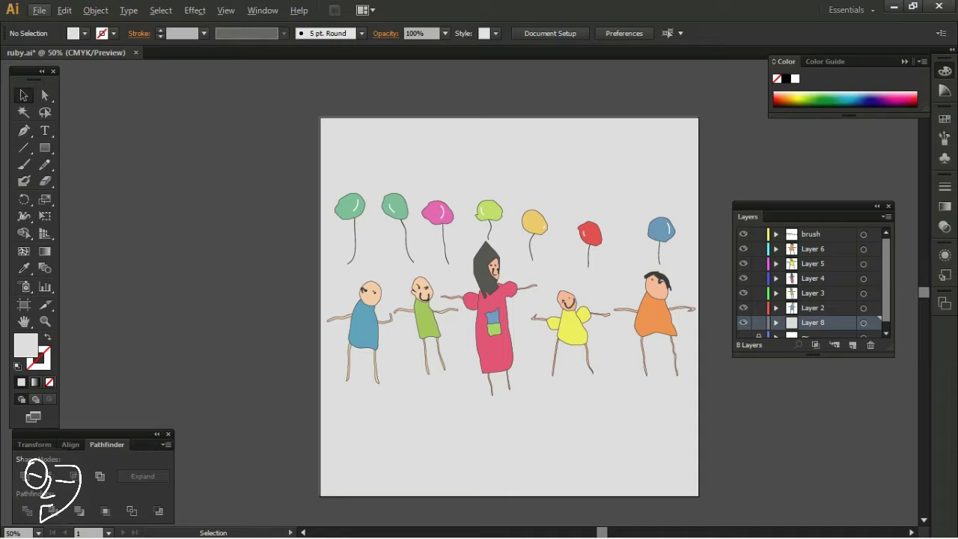
pyautogui.doubleClick(25, 343)
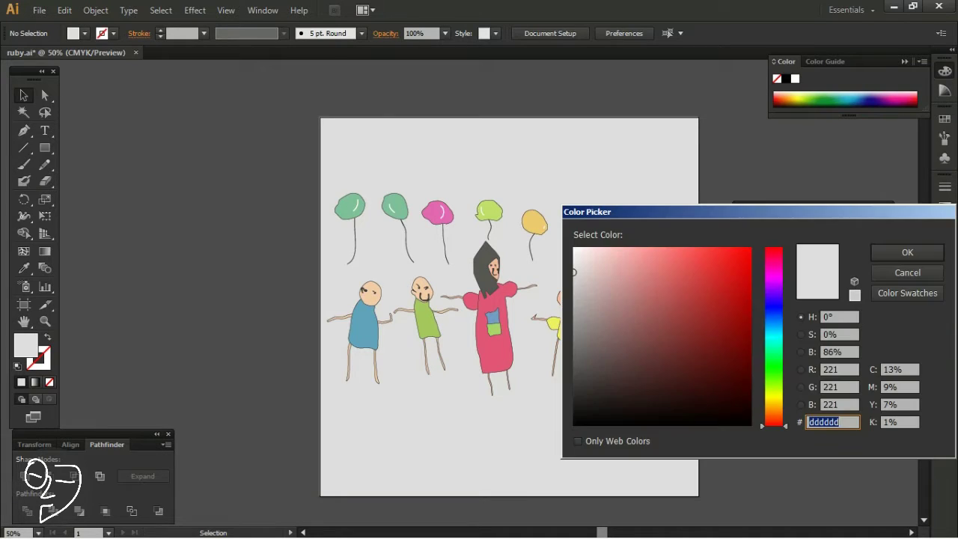
pyautogui.click(907, 252)
# Step: Sample the pink dress colour and paint a swirl in the bottom-left corner
pyautogui.press('i')
pyautogui.click(490, 351)
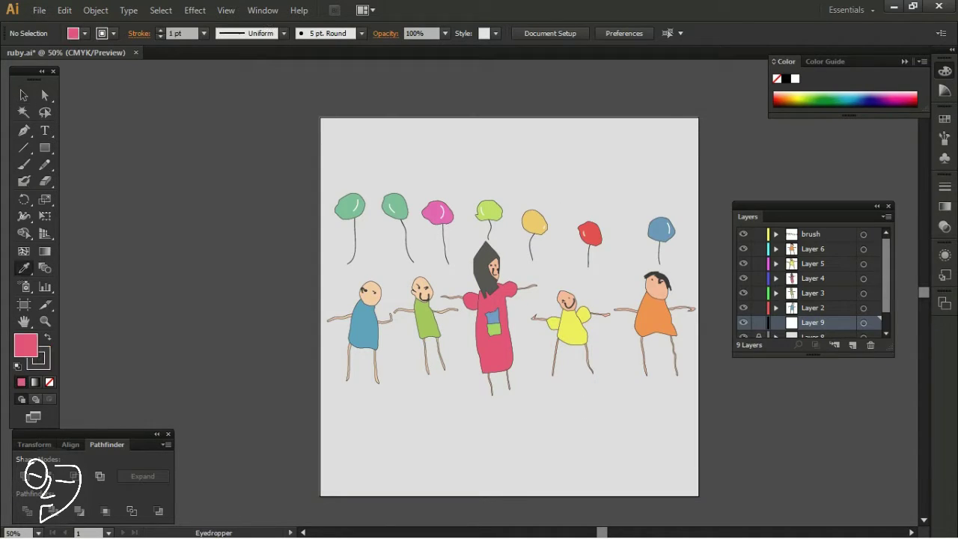
pyautogui.press('b')
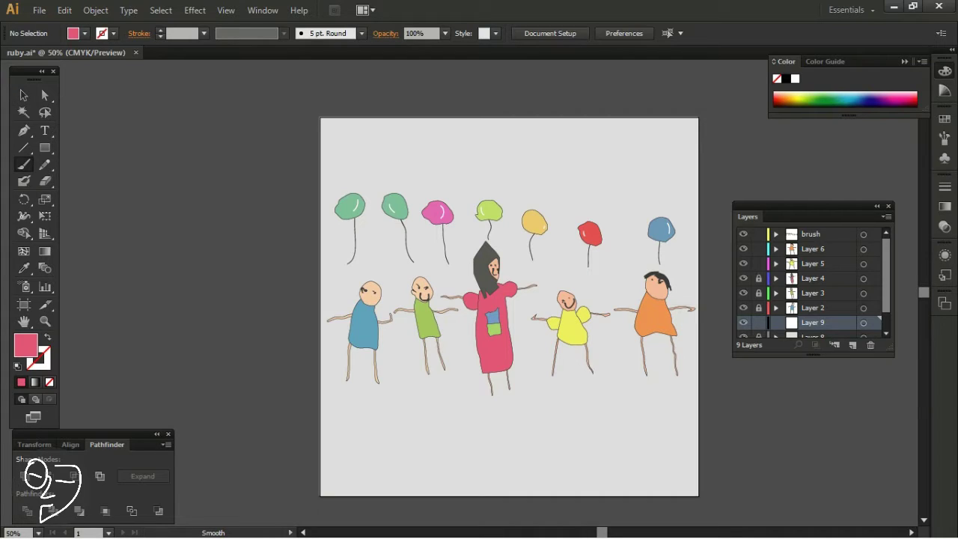
pyautogui.moveTo(351, 406); pyautogui.dragTo(357, 441)
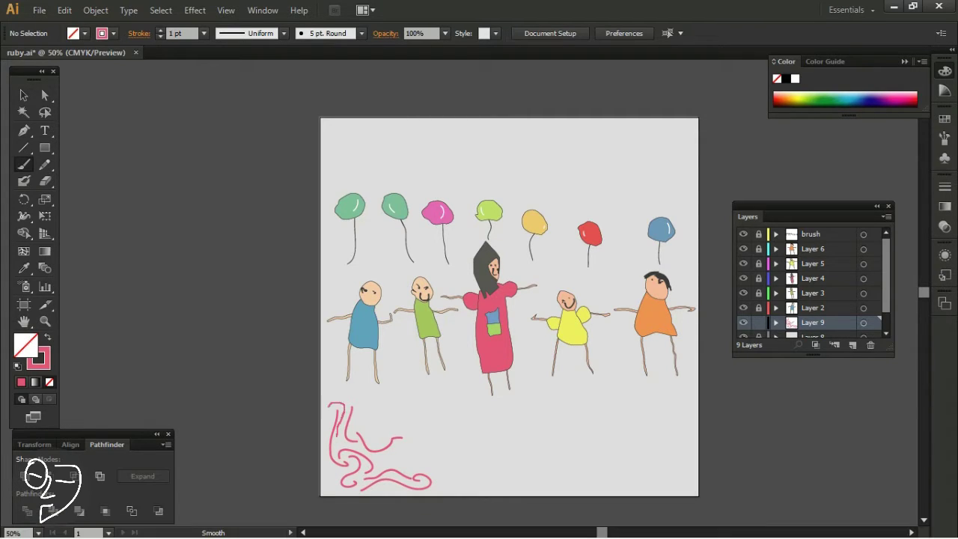
# Step: Move the pink swirl up over the balloons, then delete Layer 9
pyautogui.scroll(-5, 333, 285)
pyautogui.keyDown('alt'); pyautogui.scroll(2, 333, 284); pyautogui.keyUp('alt')
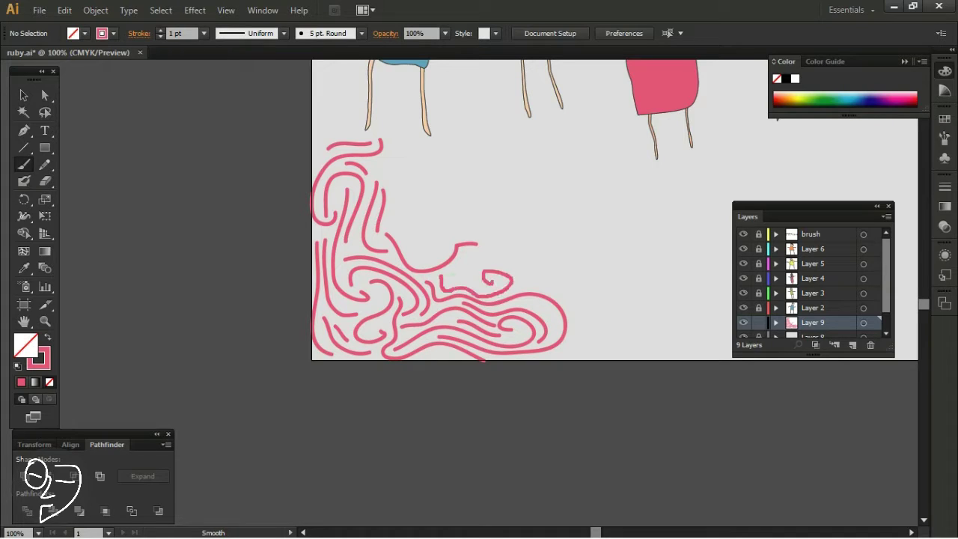
pyautogui.keyDown('alt'); pyautogui.scroll(-3, 538, 344); pyautogui.keyUp('alt')
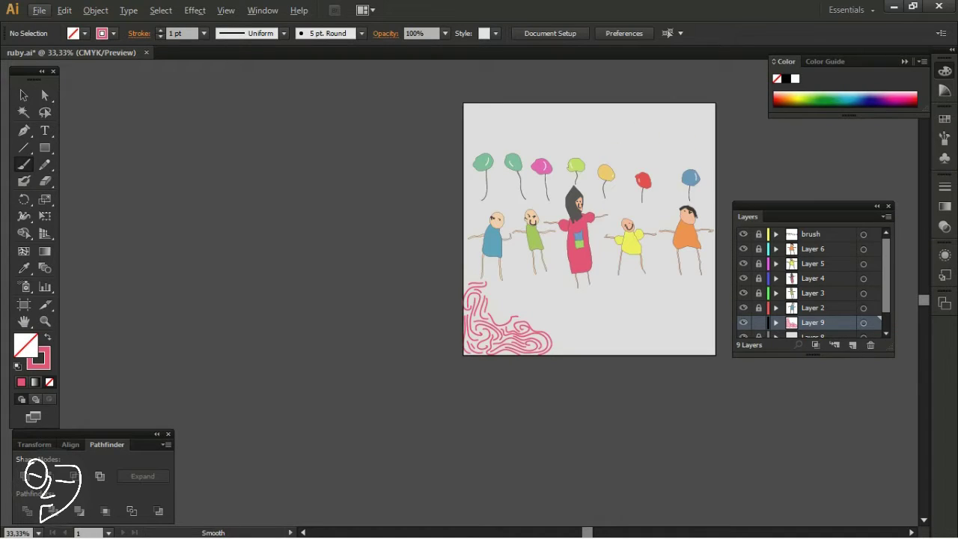
pyautogui.hotkey('ctrl', '+')
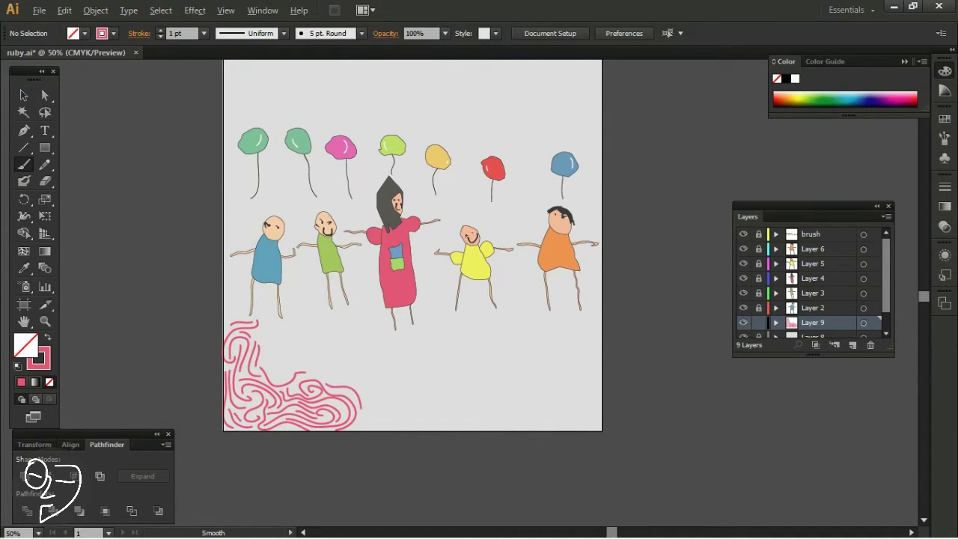
pyautogui.hotkey('ctrl', '-')
pyautogui.hotkey('ctrl', '+')
pyautogui.press('v')
pyautogui.moveTo(306, 404); pyautogui.dragTo(307, 147)
pyautogui.hotkey('ctrl', 'shift', 'a')
pyautogui.scroll(2, 425, 277)
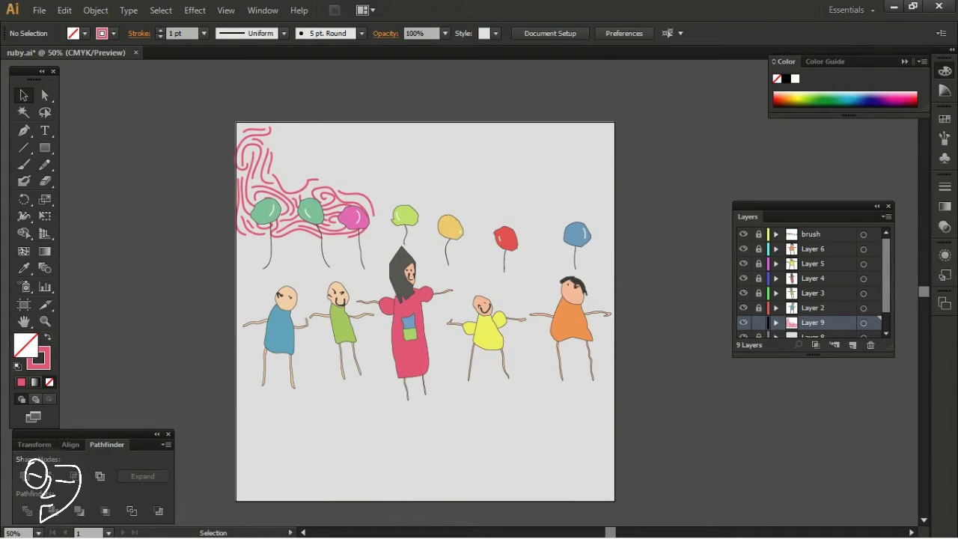
pyautogui.click(870, 345)
# Step: Select the grey background rectangle and give it a sampled yellow fill
pyautogui.click(743, 315)
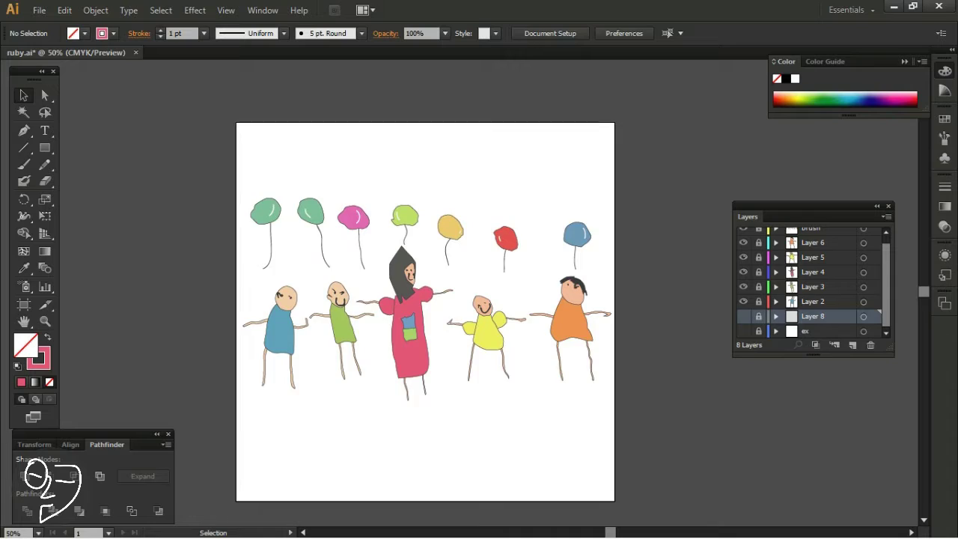
pyautogui.click(743, 316)
pyautogui.hotkey('ctrl', '-')
pyautogui.hotkey('ctrl', '+')
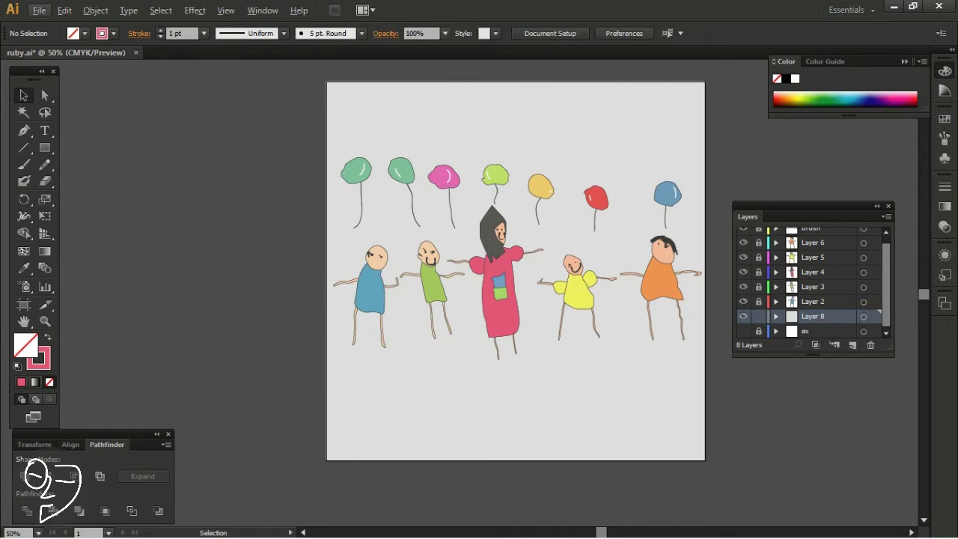
pyautogui.click(514, 271)
pyautogui.press('i')
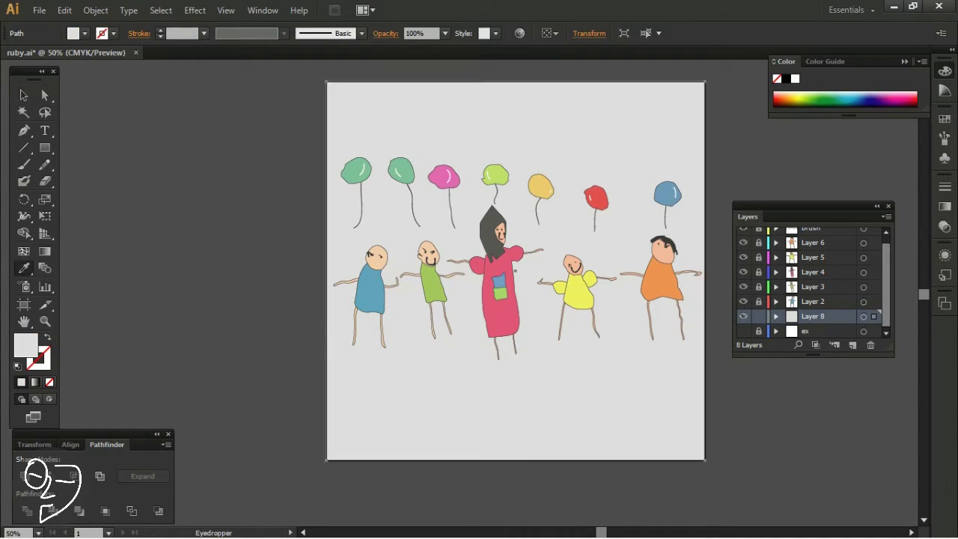
pyautogui.click(577, 290)
# Step: Fine-tune the background fill to a warm mustard yellow in the Color Picker
pyautogui.doubleClick(25, 345)
pyautogui.click(906, 252)
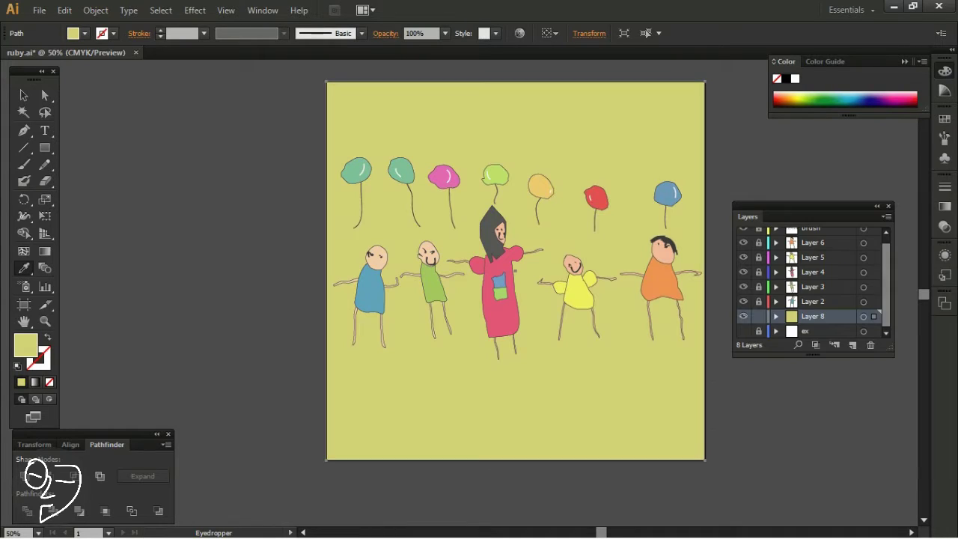
pyautogui.doubleClick(25, 345)
pyautogui.click(917, 251)
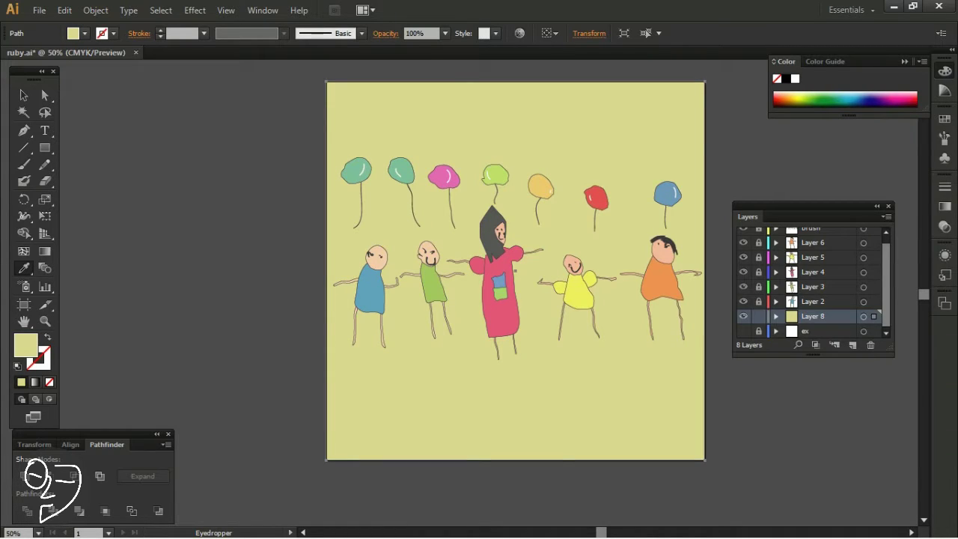
pyautogui.doubleClick(25, 345)
pyautogui.click(906, 252)
pyautogui.press('v')
pyautogui.hotkey('ctrl', 'shift', 'a')
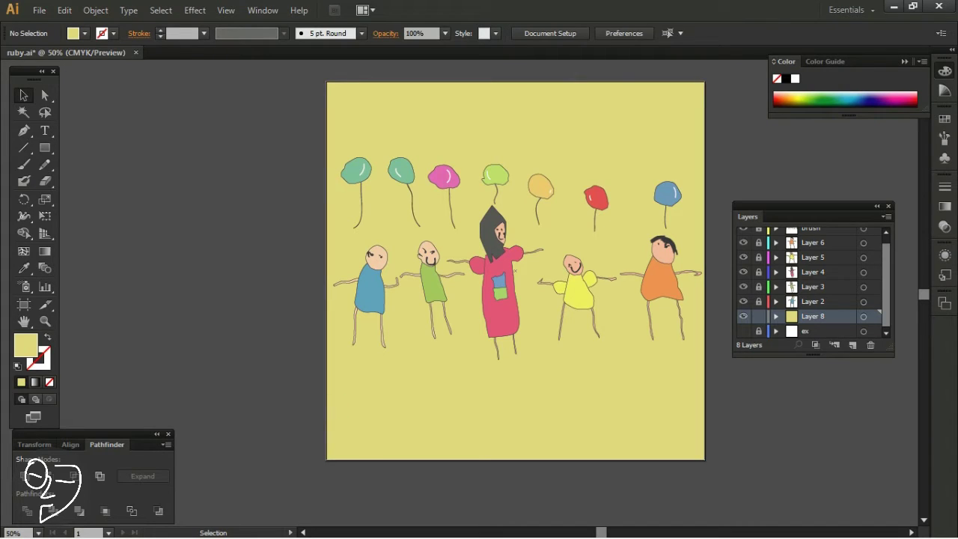
# Step: Add a new layer and type 'Ruby' with a grey fill
pyautogui.click(853, 345)
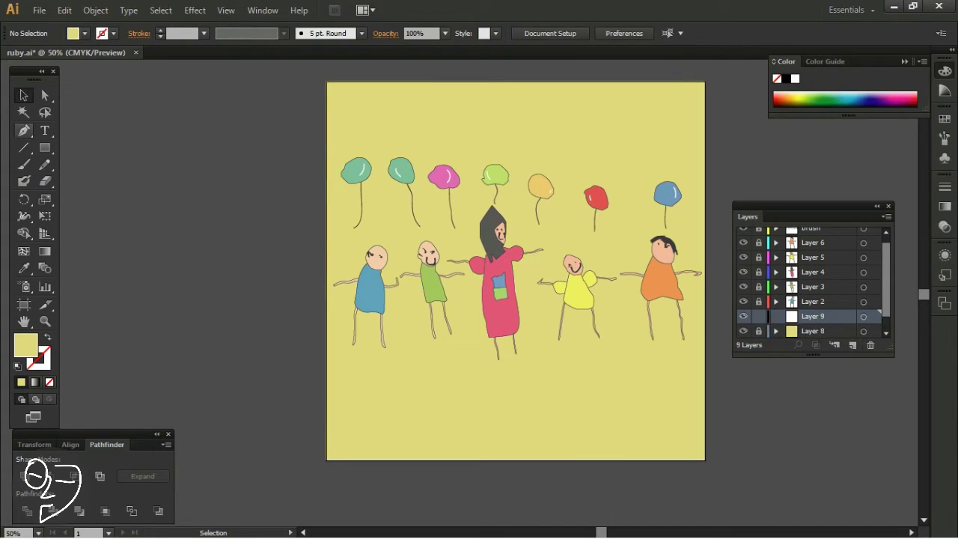
pyautogui.doubleClick(25, 345)
pyautogui.click(906, 253)
pyautogui.scroll(-2, 516, 262)
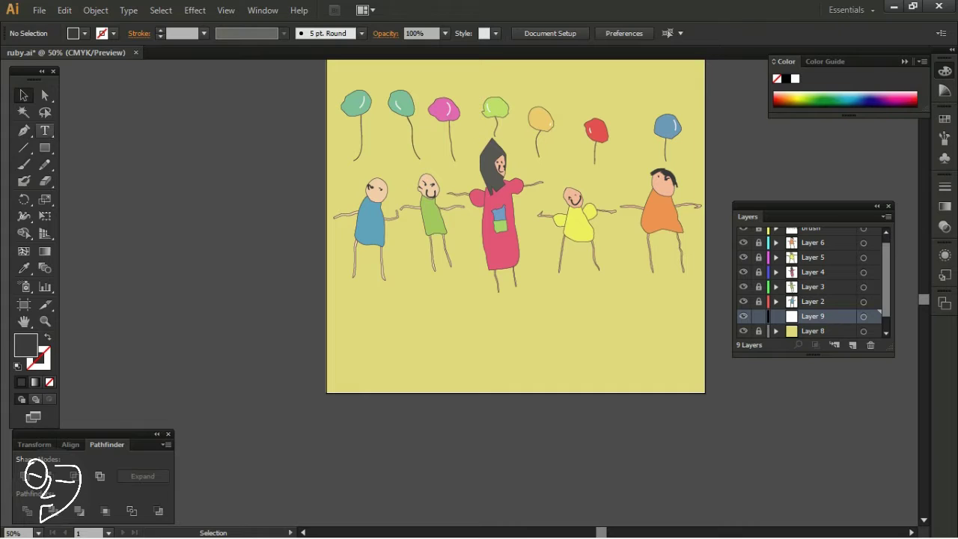
pyautogui.press('t')
pyautogui.press('Escape')
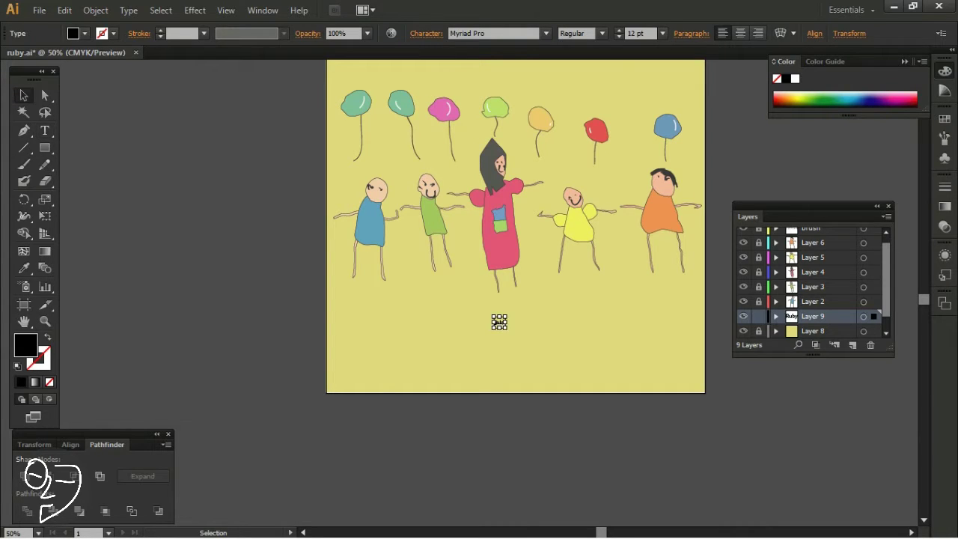
pyautogui.doubleClick(25, 345)
pyautogui.click(904, 252)
pyautogui.click(662, 33)
pyautogui.click(677, 253)
# Step: Set 'Ruby' in the Halimun script font and move it below the figures
pyautogui.rightClick(521, 320)
pyautogui.moveTo(542, 356)
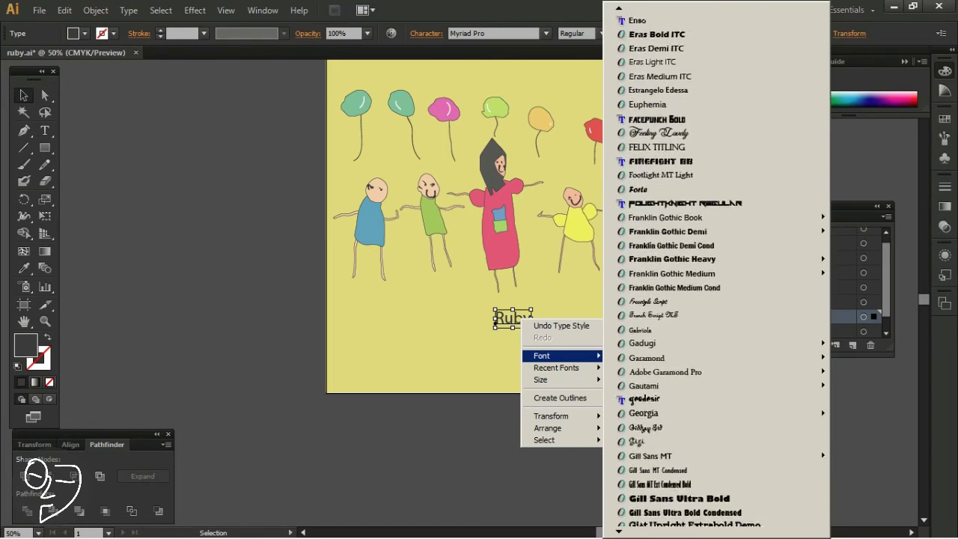
pyautogui.click(658, 431)
pyautogui.hotkey('ctrl', 'shift', 'a')
pyautogui.moveTo(524, 320); pyautogui.dragTo(578, 335)
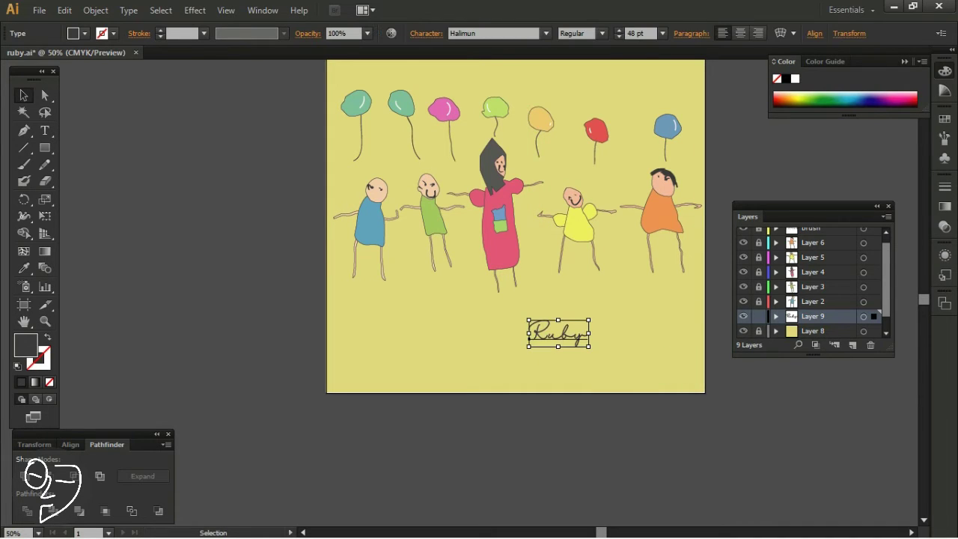
# Step: Try the Scriptina font on 'Ruby', then switch back to Halimun
pyautogui.rightClick(566, 337)
pyautogui.moveTo(587, 374)
pyautogui.scroll(-5, 748, 516)
pyautogui.scroll(-5, 748, 516)
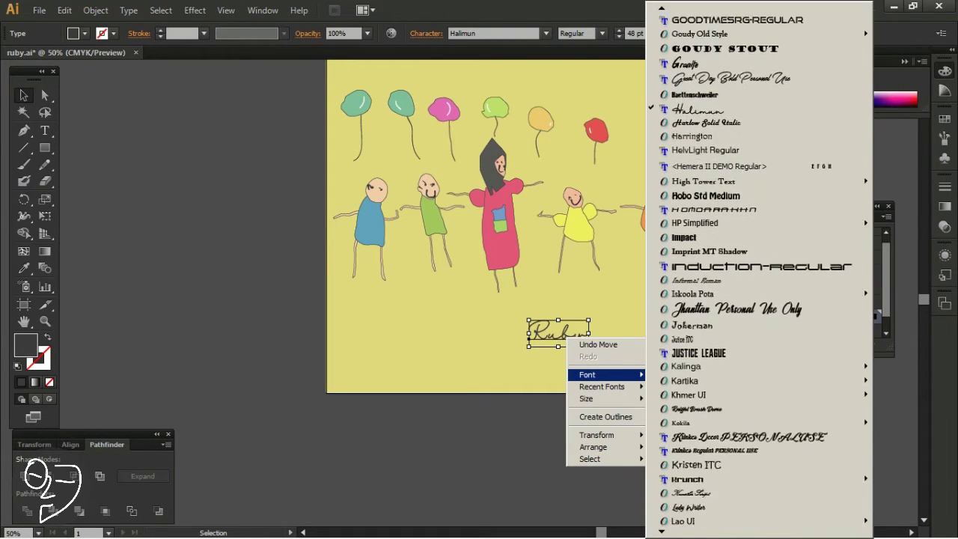
pyautogui.scroll(-5, 748, 516)
pyautogui.scroll(-5, 748, 516)
pyautogui.scroll(-5, 748, 516)
pyautogui.scroll(-5, 748, 516)
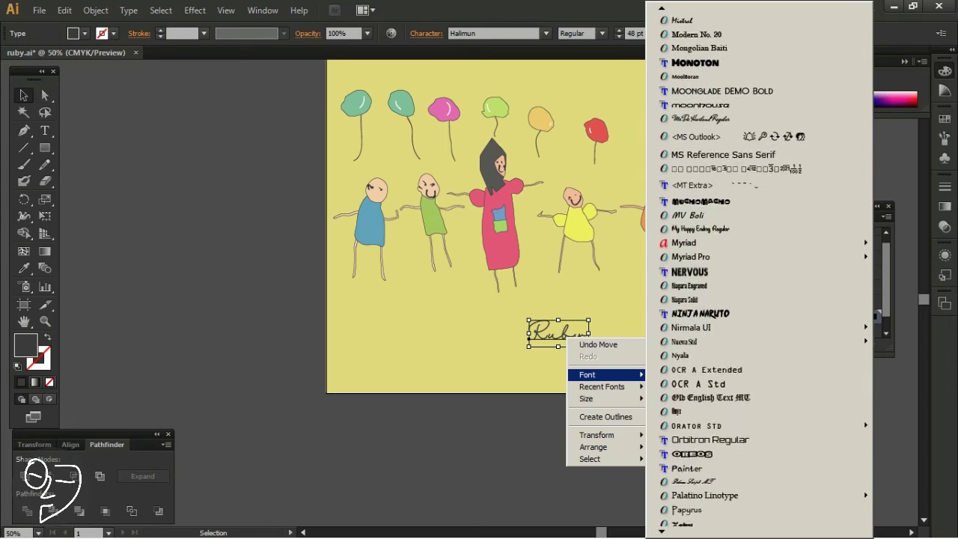
pyautogui.scroll(-5, 748, 516)
pyautogui.scroll(-5, 748, 517)
pyautogui.scroll(-5, 748, 516)
pyautogui.click(749, 517)
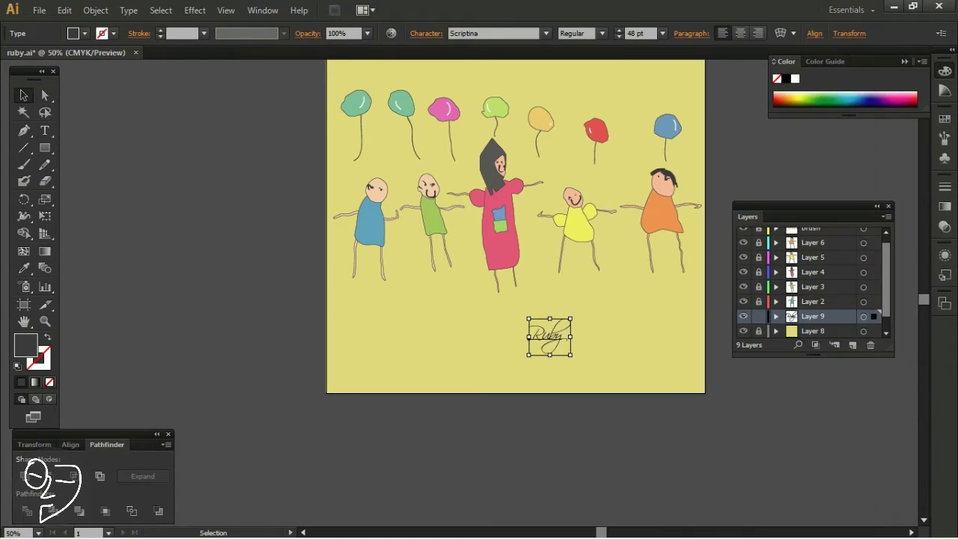
pyautogui.rightClick(559, 337)
pyautogui.click(710, 342)
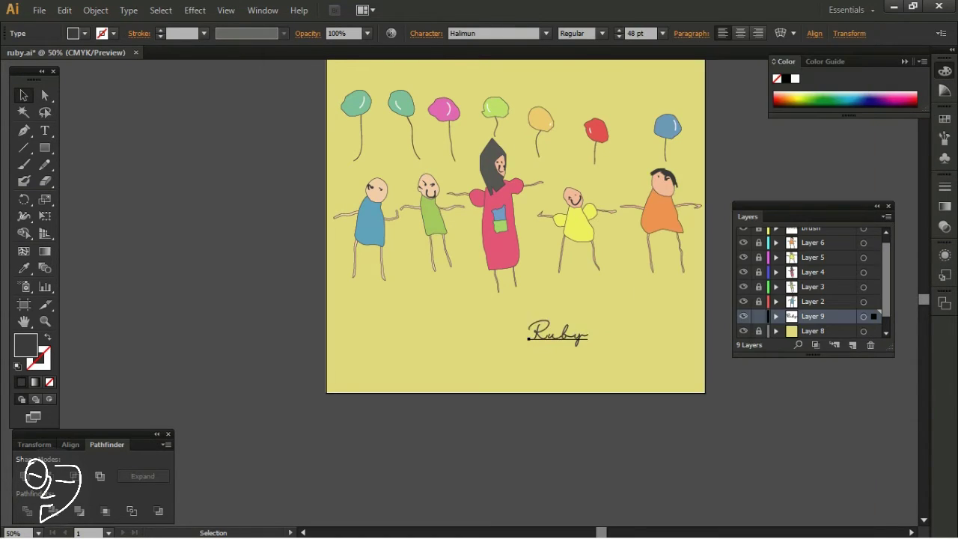
pyautogui.hotkey('ctrl', 'shift', 'a')
pyautogui.click(557, 337)
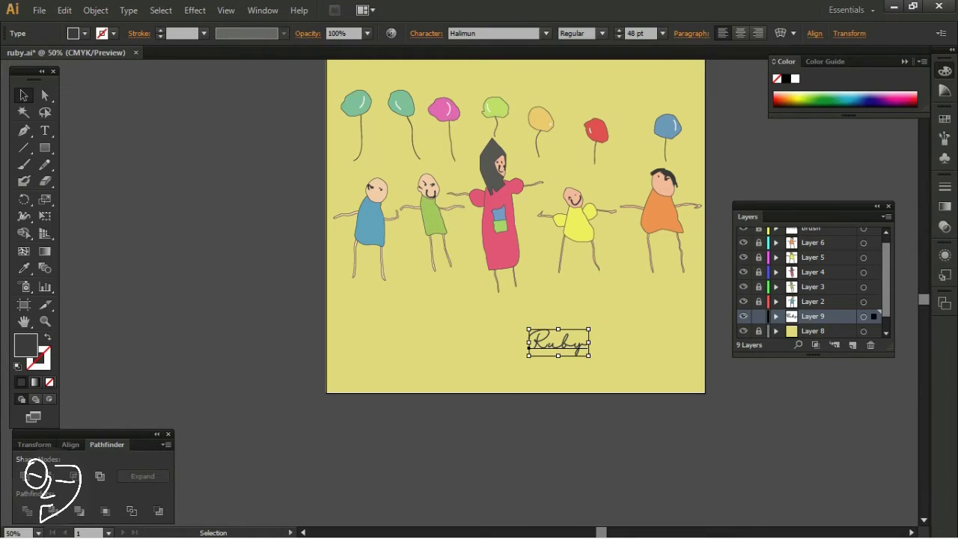
pyautogui.hotkey('ctrl', 'shift', 'a')
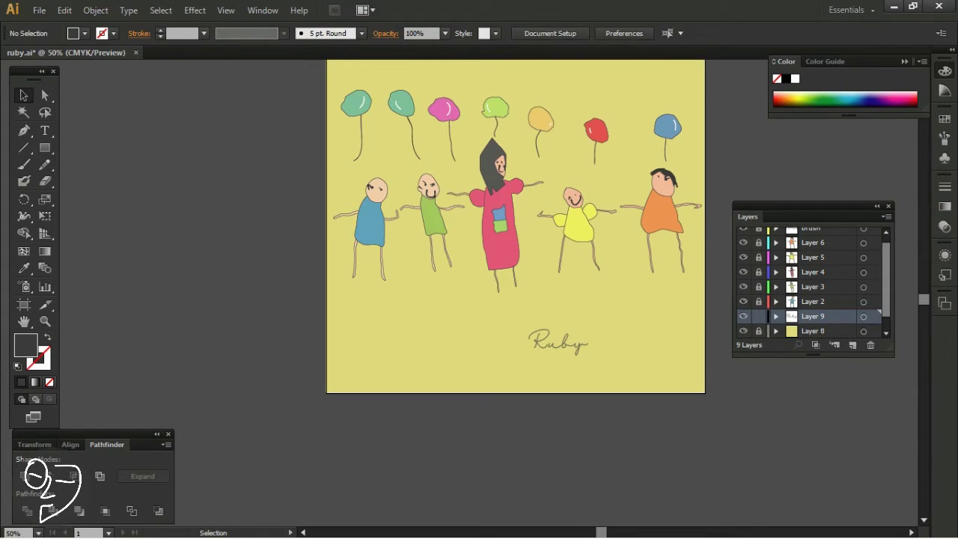
pyautogui.scroll(2, 567, 298)
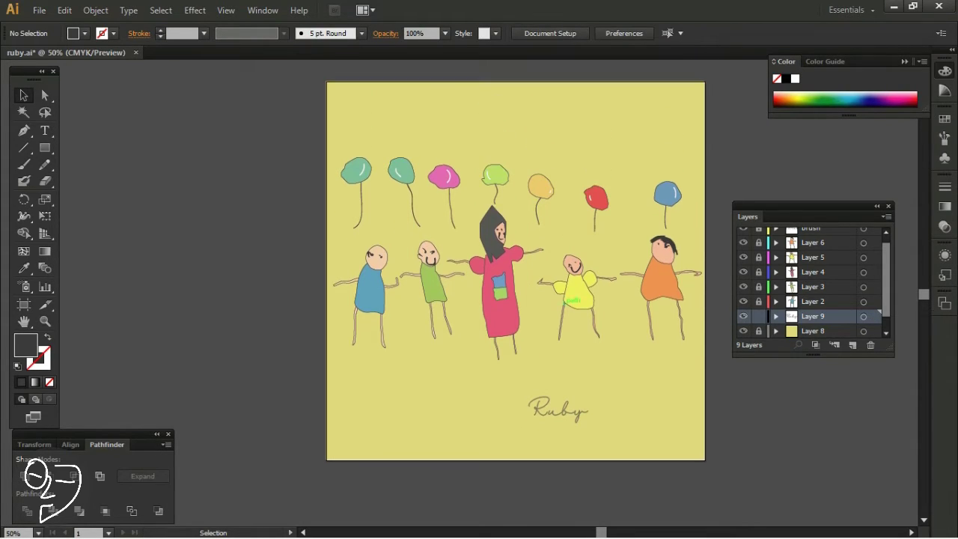
# Step: Place o2d-dreams-bulat.png from the o2d dreams folder, dragging it in at a small size
pyautogui.click(39, 10)
pyautogui.click(43, 190)
pyautogui.click(287, 29)
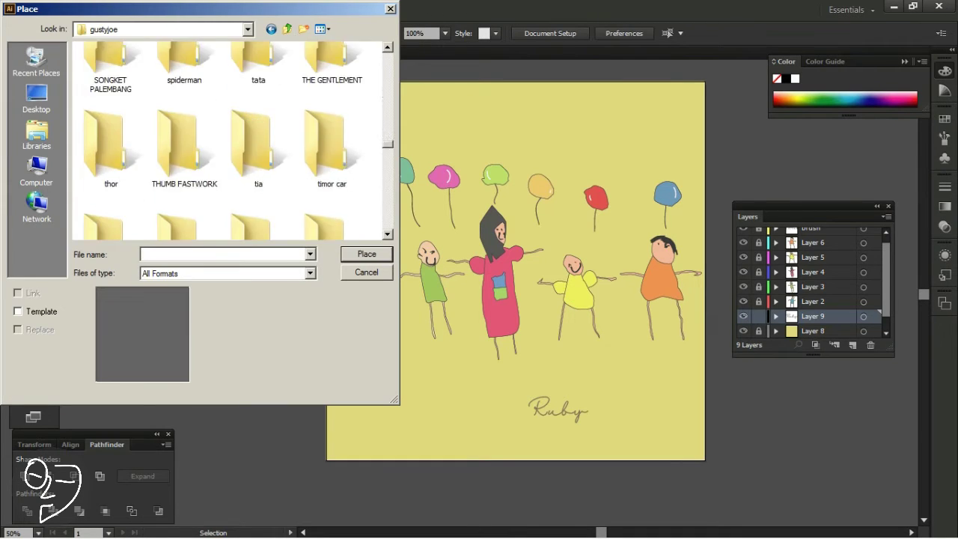
pyautogui.scroll(-5, 232, 142)
pyautogui.doubleClick(332, 154)
pyautogui.click(257, 187)
pyautogui.click(365, 254)
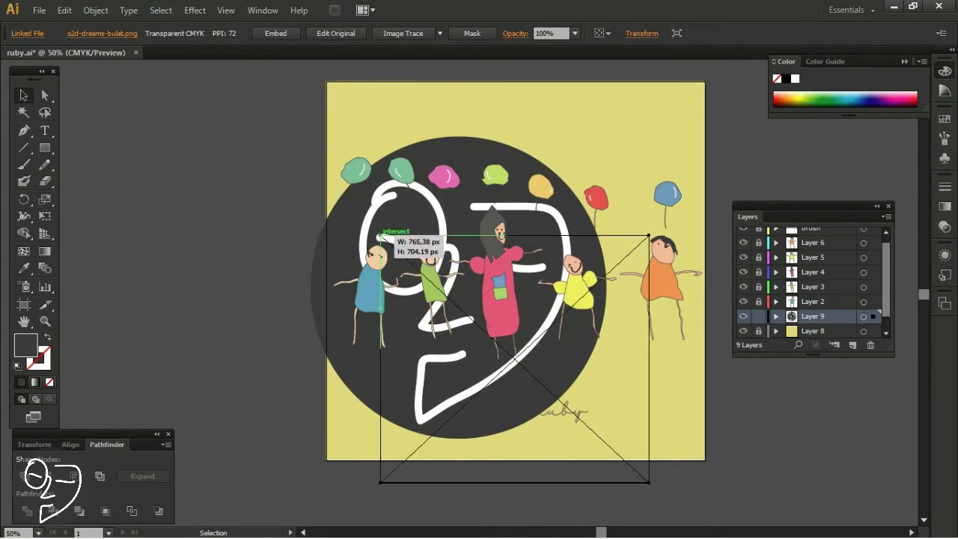
pyautogui.moveTo(464, 353)
pyautogui.mouseDown()
pyautogui.moveTo(648, 482)
pyautogui.moveTo(534, 417)
pyautogui.moveTo(463, 405)
pyautogui.moveTo(483, 386)
pyautogui.mouseUp()
# Step: Fade the logo to low opacity, then reselect it and delete it
pyautogui.click(592, 33)
pyautogui.click(609, 78)
pyautogui.hotkey('ctrl', 'shift', 'a')
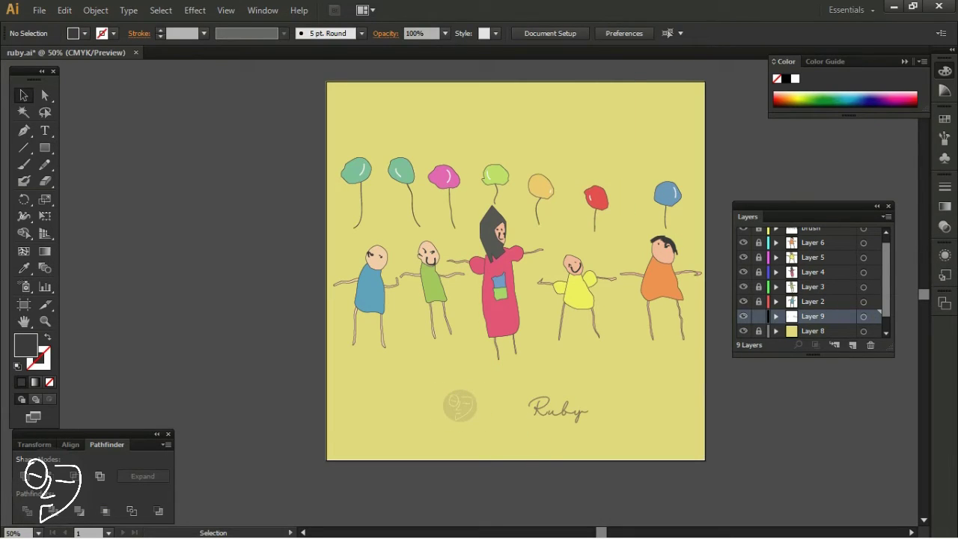
pyautogui.click(459, 405)
pyautogui.press('Delete')
# Step: Move the Ruby signature to the artboard's bottom-right corner and deselect it
pyautogui.moveTo(557, 409)
pyautogui.mouseDown()
pyautogui.moveTo(508, 405)
pyautogui.moveTo(665, 440)
pyautogui.mouseUp()
pyautogui.hotkey('ctrl', 'shift', 'a')
pyautogui.hotkey('ctrl', 'shift', 'a')
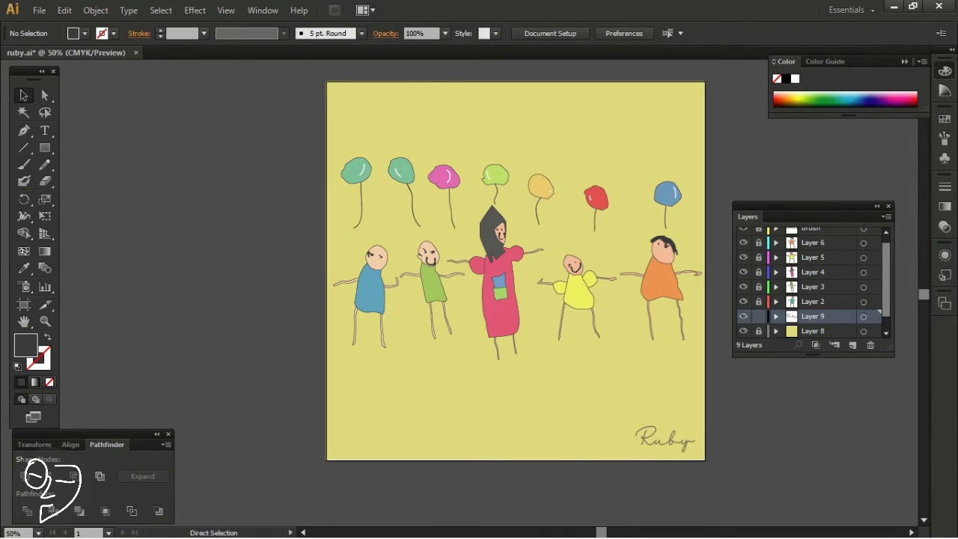